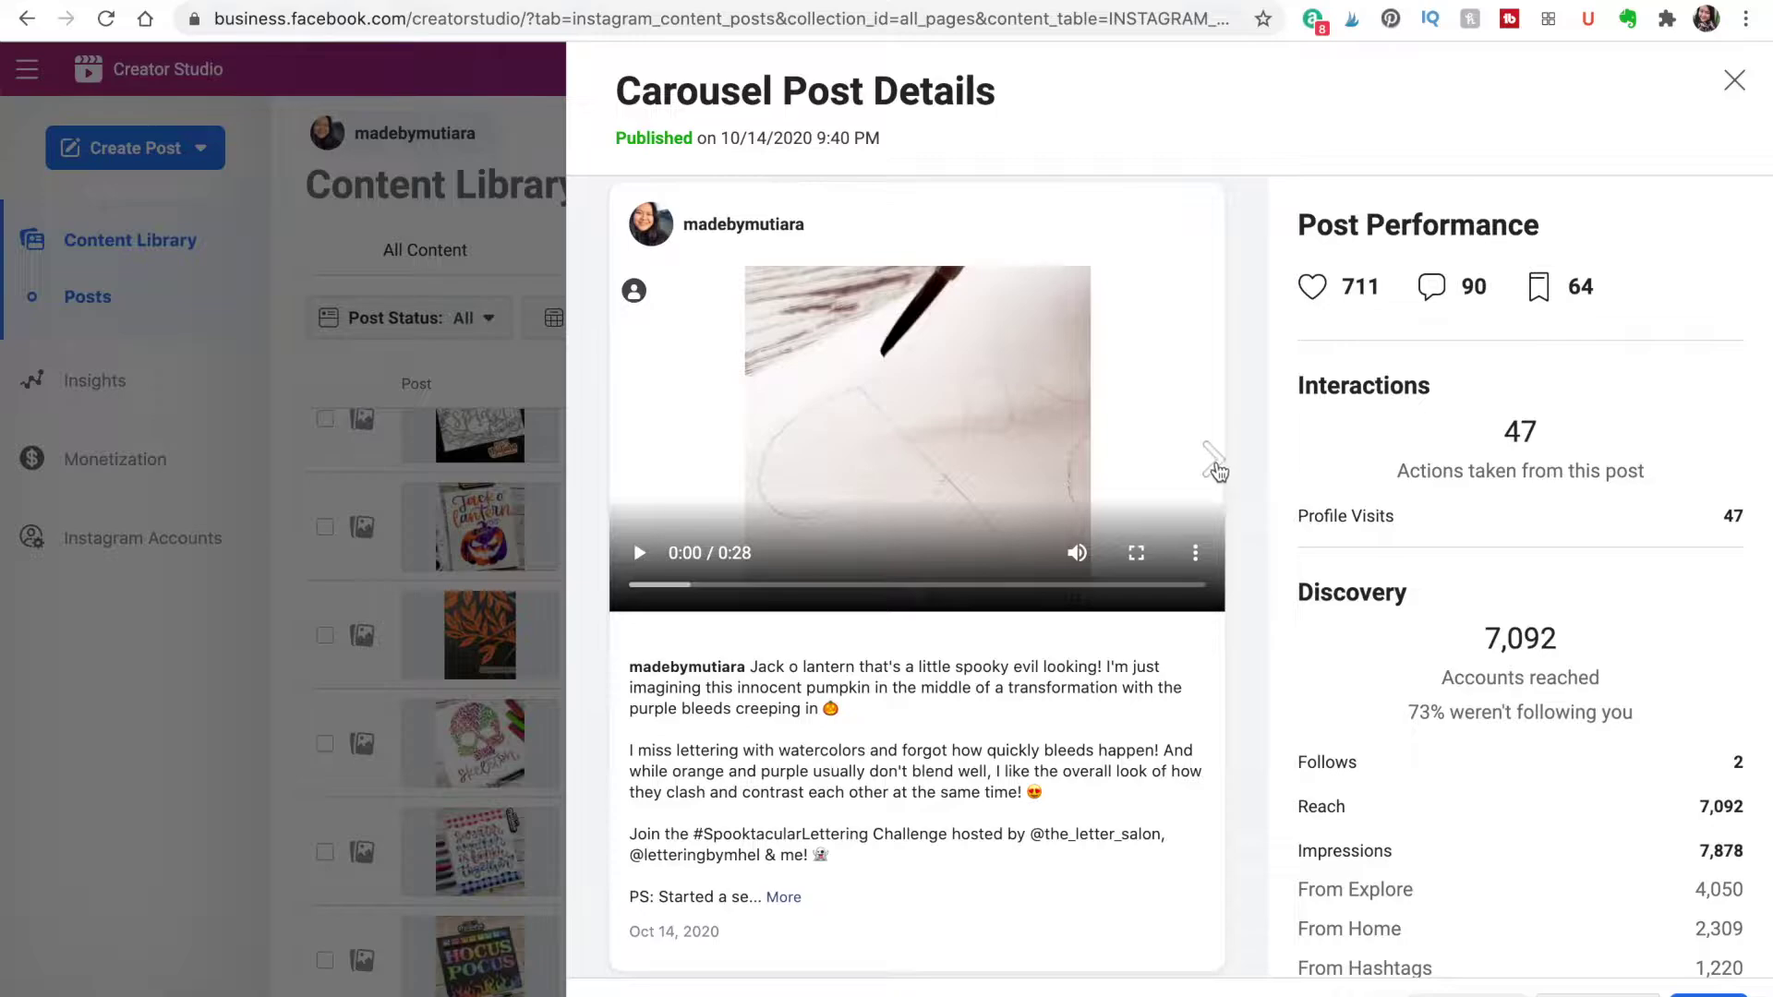
Page through the media preview of the Jack o' lantern carousel post in its post details
{"action": "left_click", "coordinate": [1214, 462]}
{"action": "left_click", "coordinate": [1214, 461]}
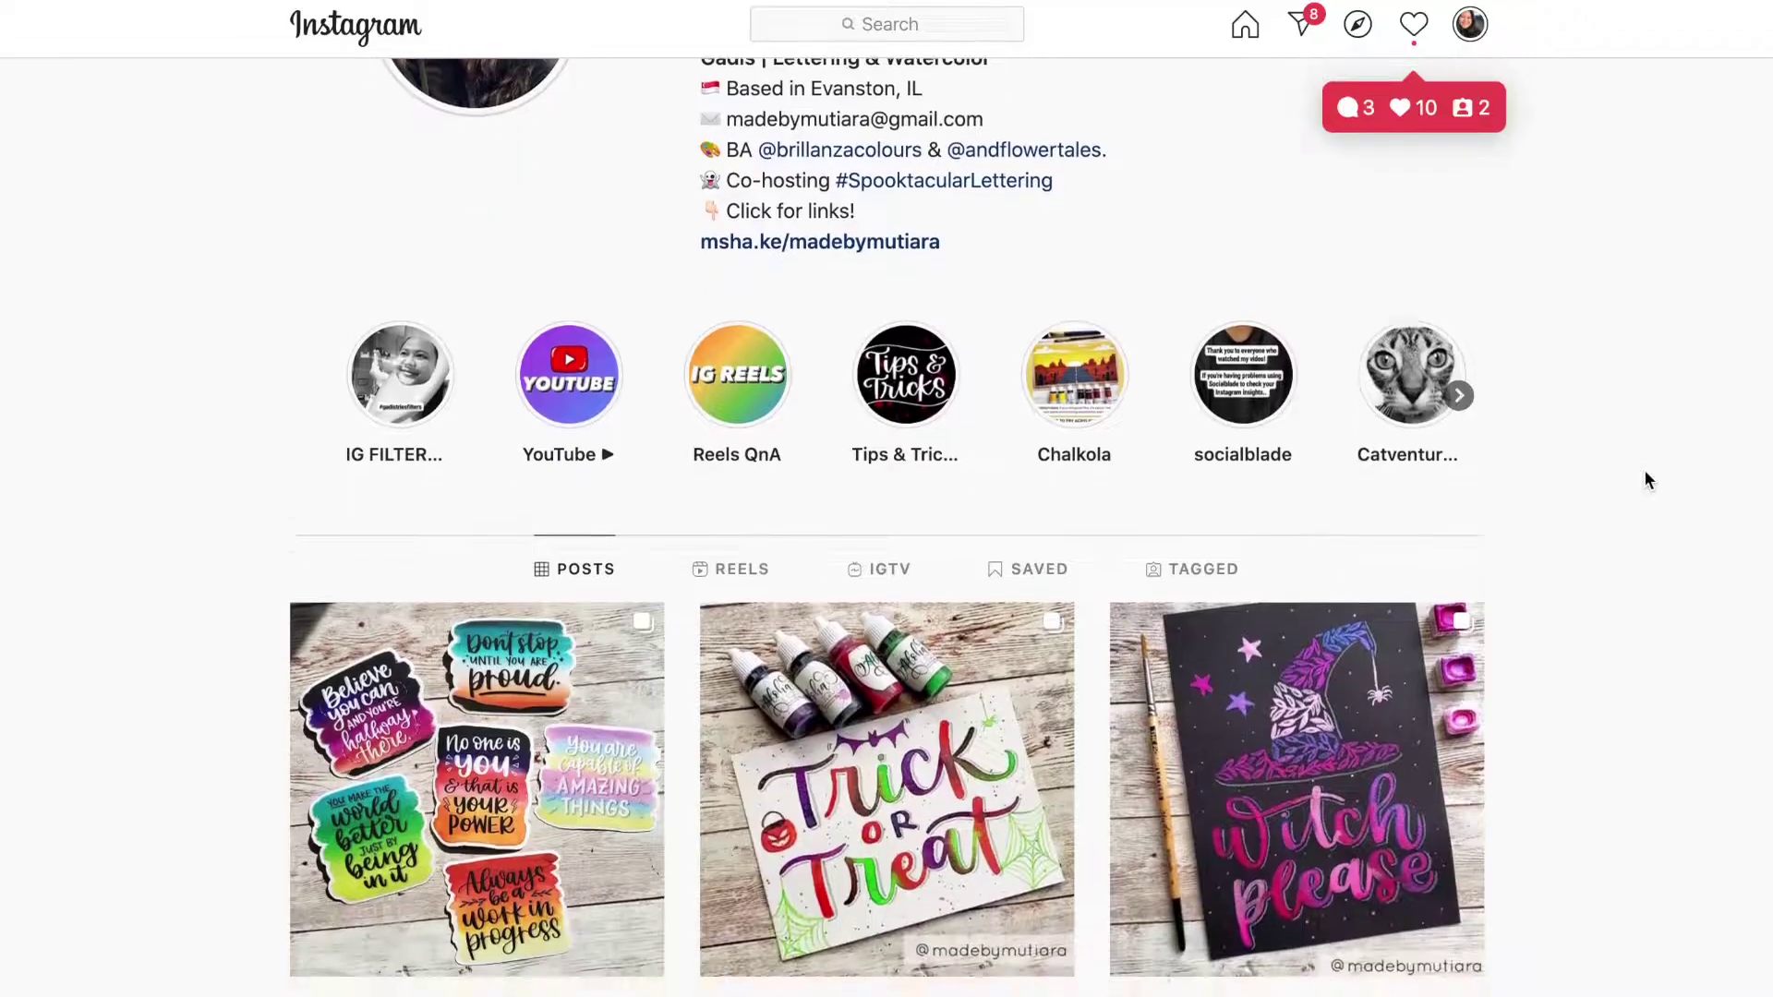
Look over the Instagram profile's highlights and grid of posts
{"action": "scroll", "coordinate": [1647, 477], "scroll_direction": "down", "scroll_amount": 5}
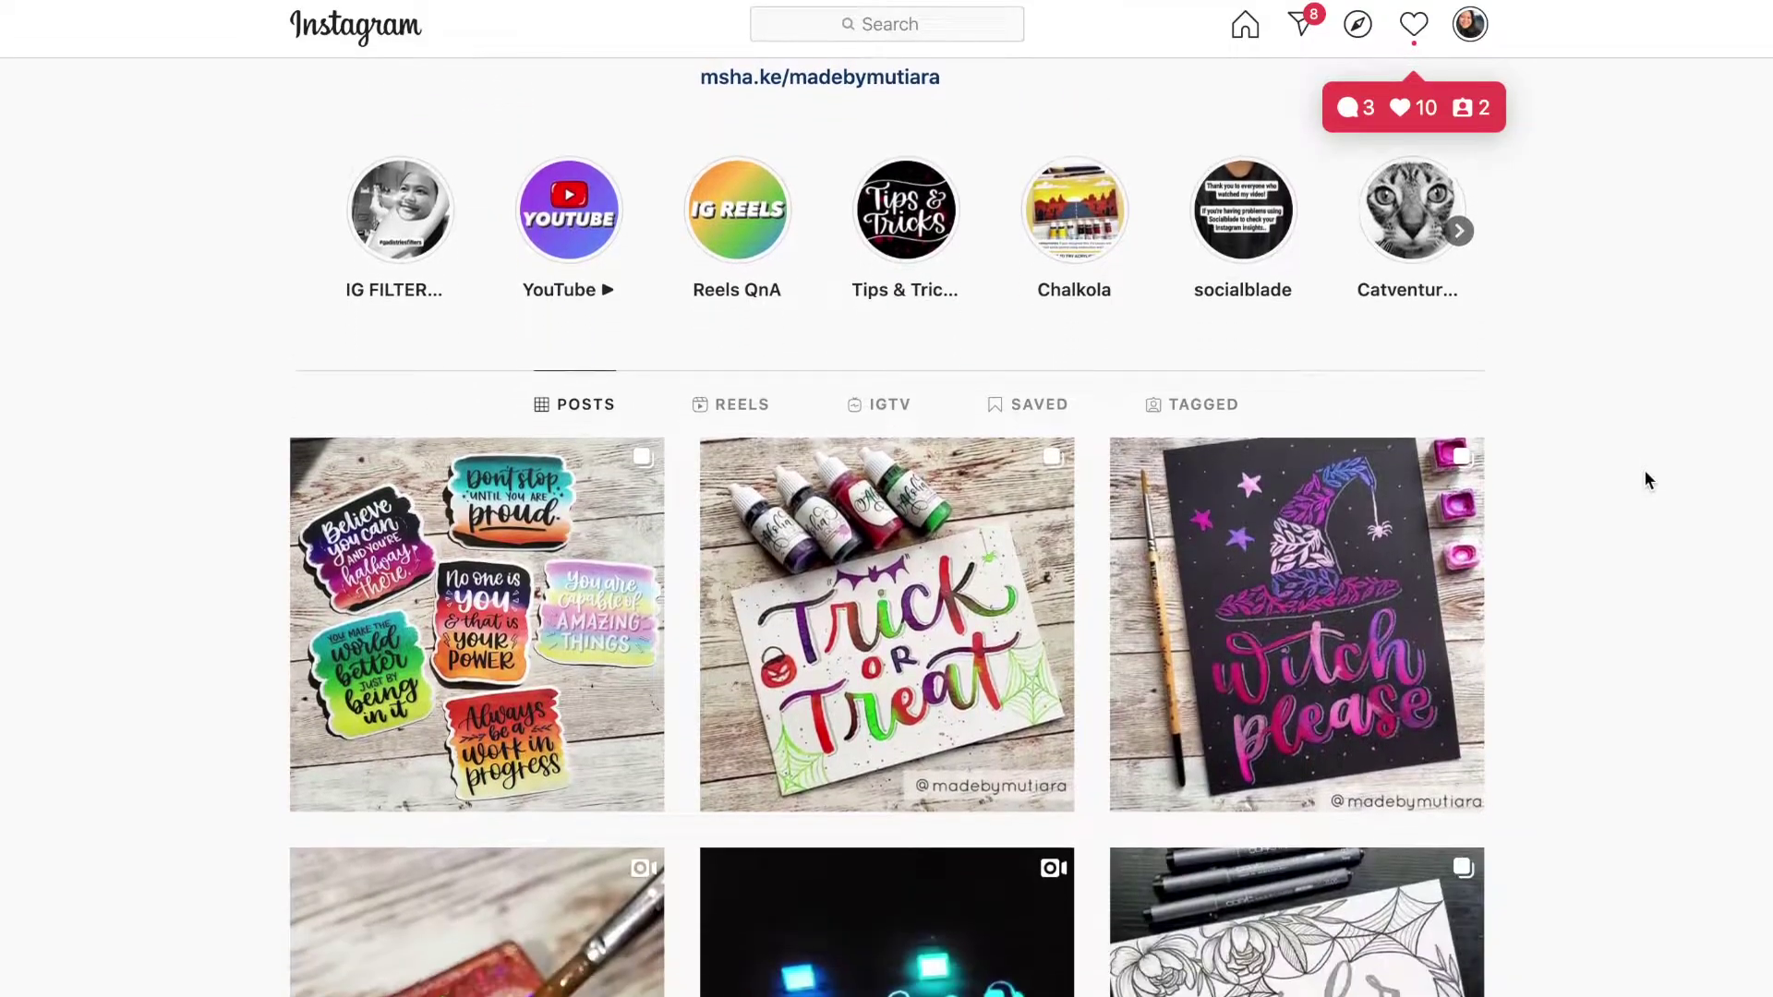
{"action": "scroll", "coordinate": [1646, 477], "scroll_direction": "down", "scroll_amount": 7}
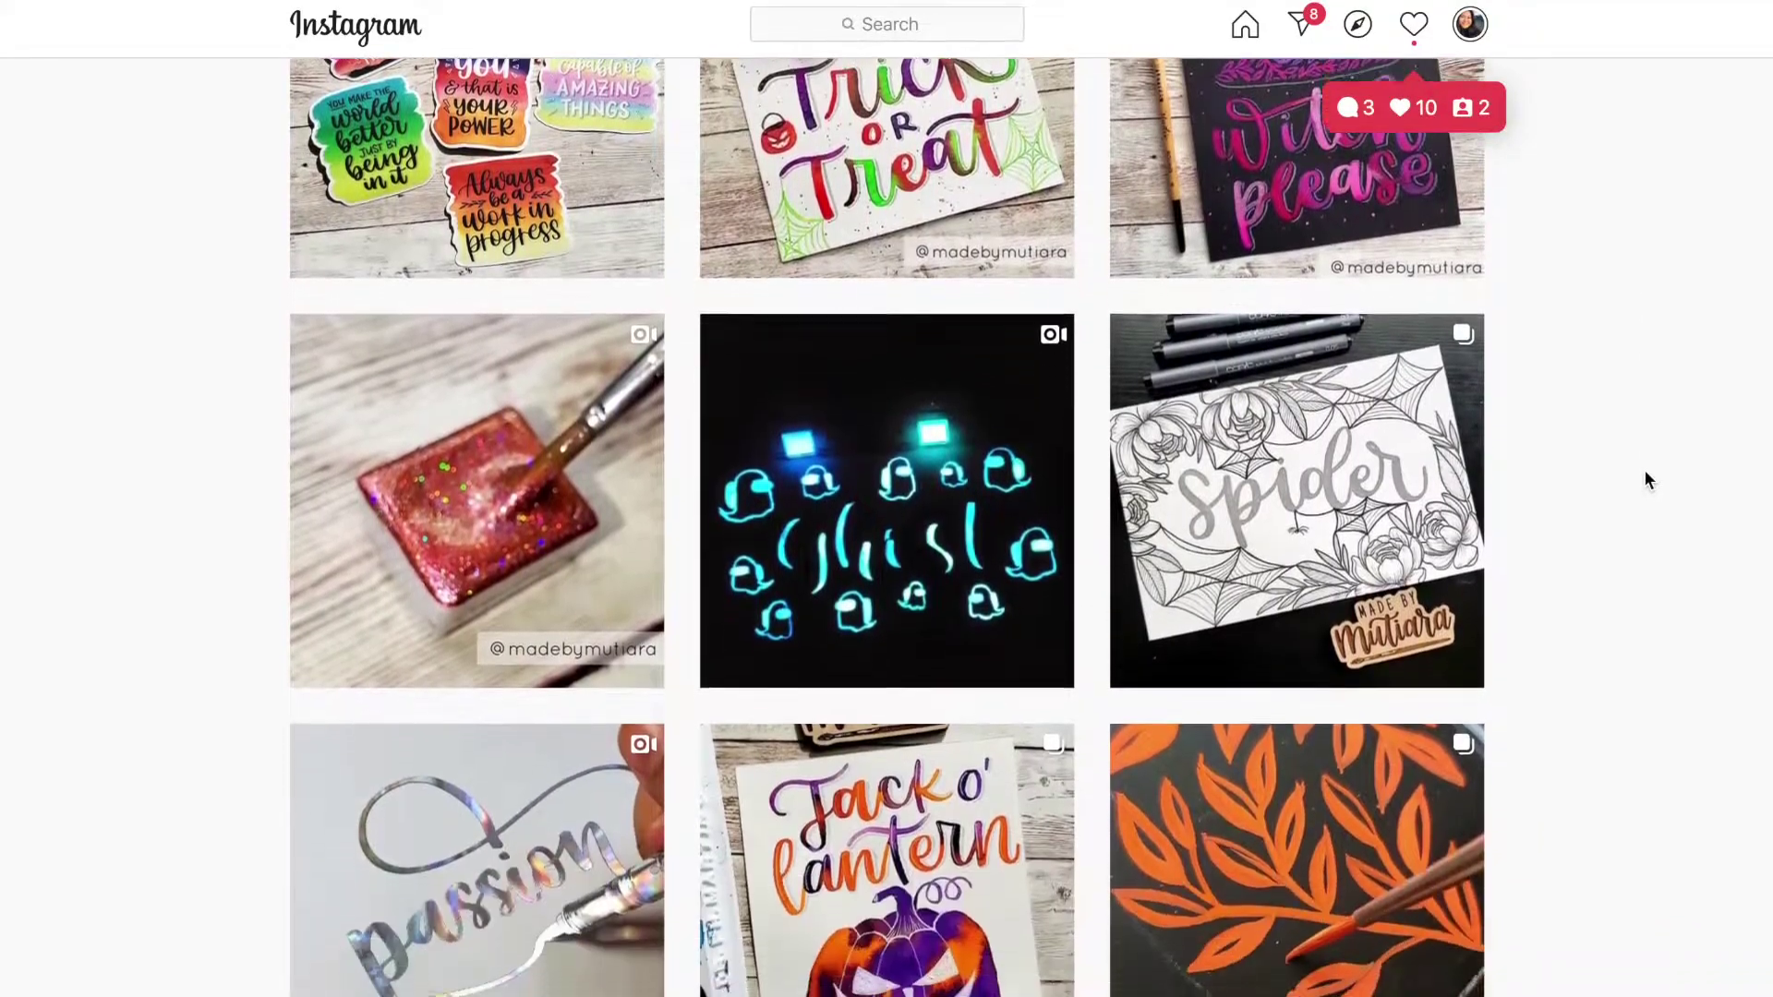
{"action": "scroll", "coordinate": [1646, 477], "scroll_direction": "down", "scroll_amount": 2}
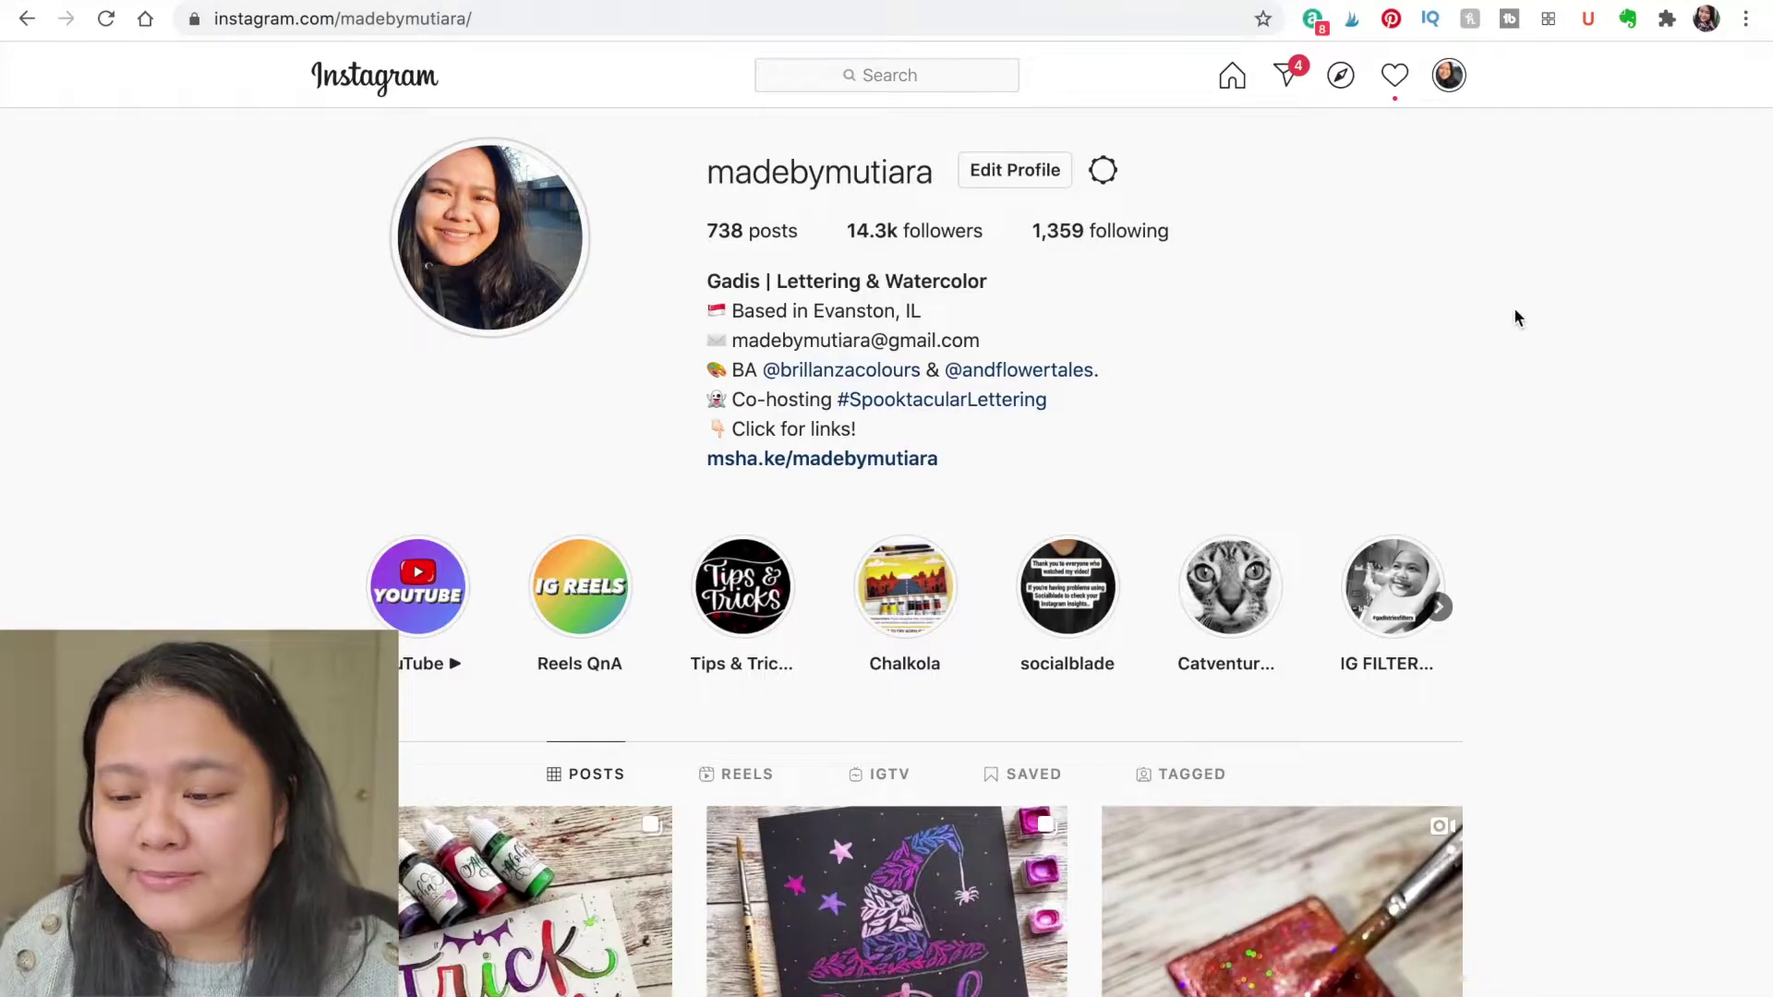
{"action": "scroll", "coordinate": [1514, 314], "scroll_direction": "down", "scroll_amount": 5}
{"action": "scroll", "coordinate": [1514, 314], "scroll_direction": "up", "scroll_amount": 5}
{"action": "scroll", "coordinate": [1511, 247], "scroll_direction": "down", "scroll_amount": 1}
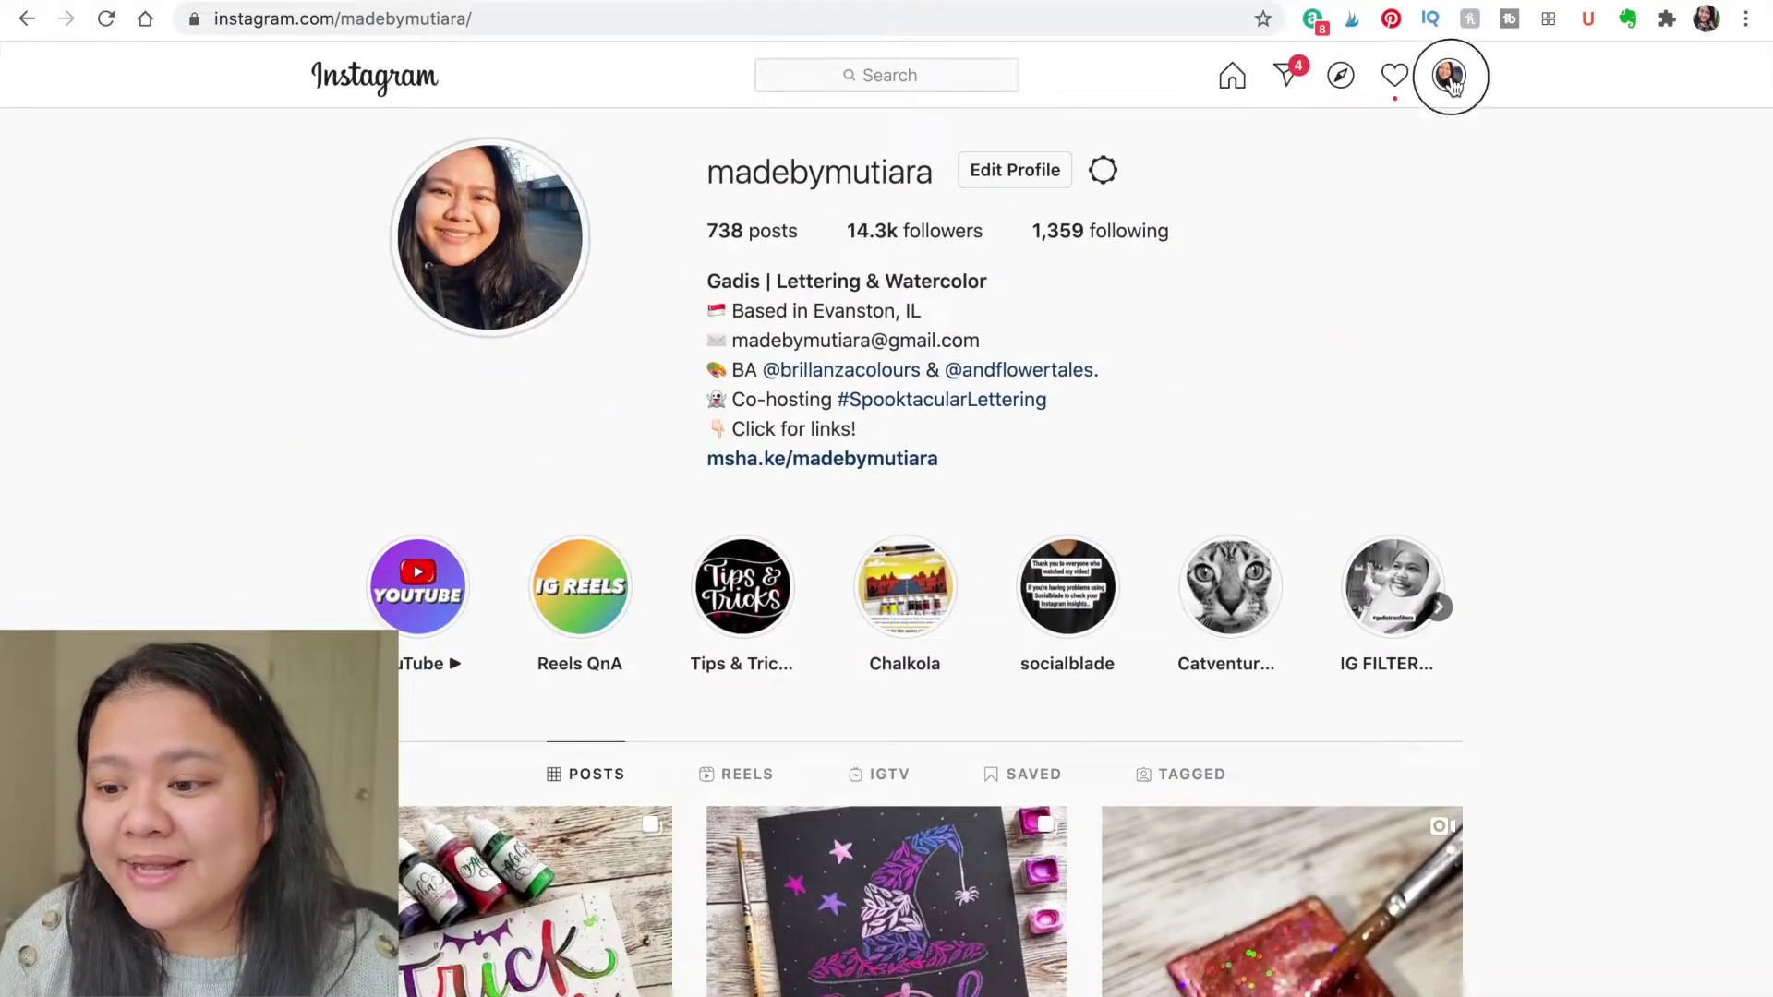
{"action": "left_click", "coordinate": [1449, 77]}
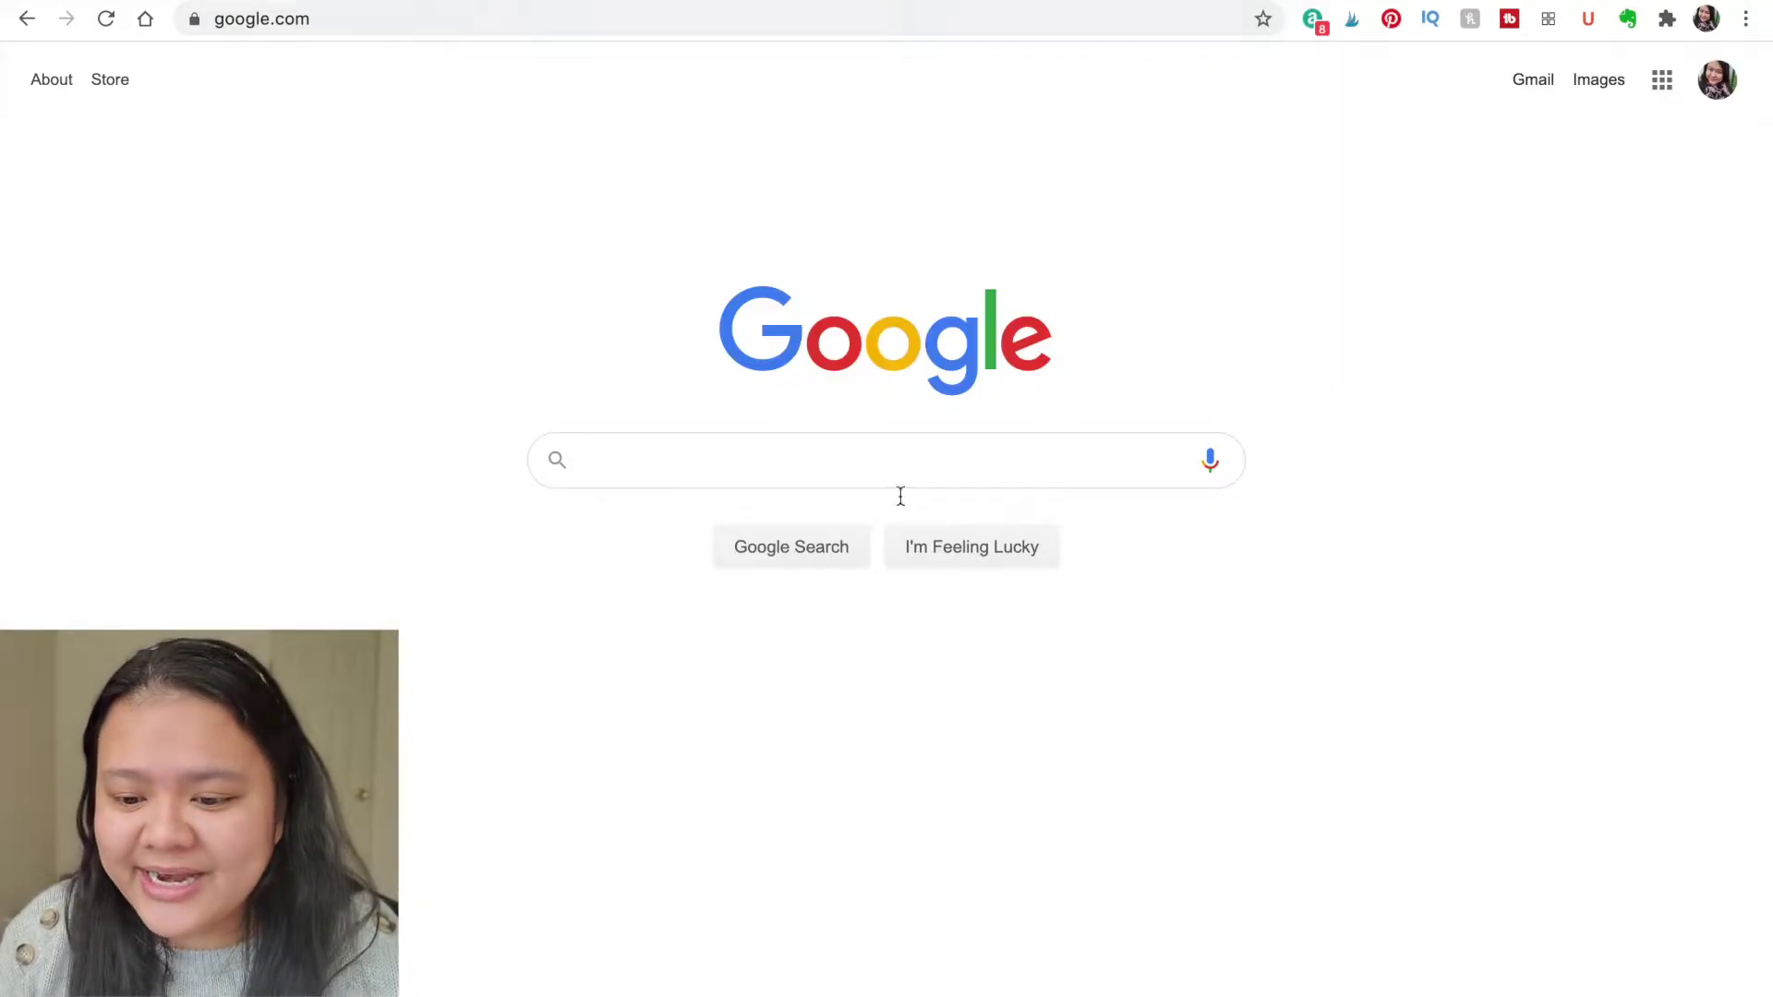
Search Google for "instagram creator studio" and open the Facebook Creator Studio result
{"action": "left_click", "coordinate": [812, 461]}
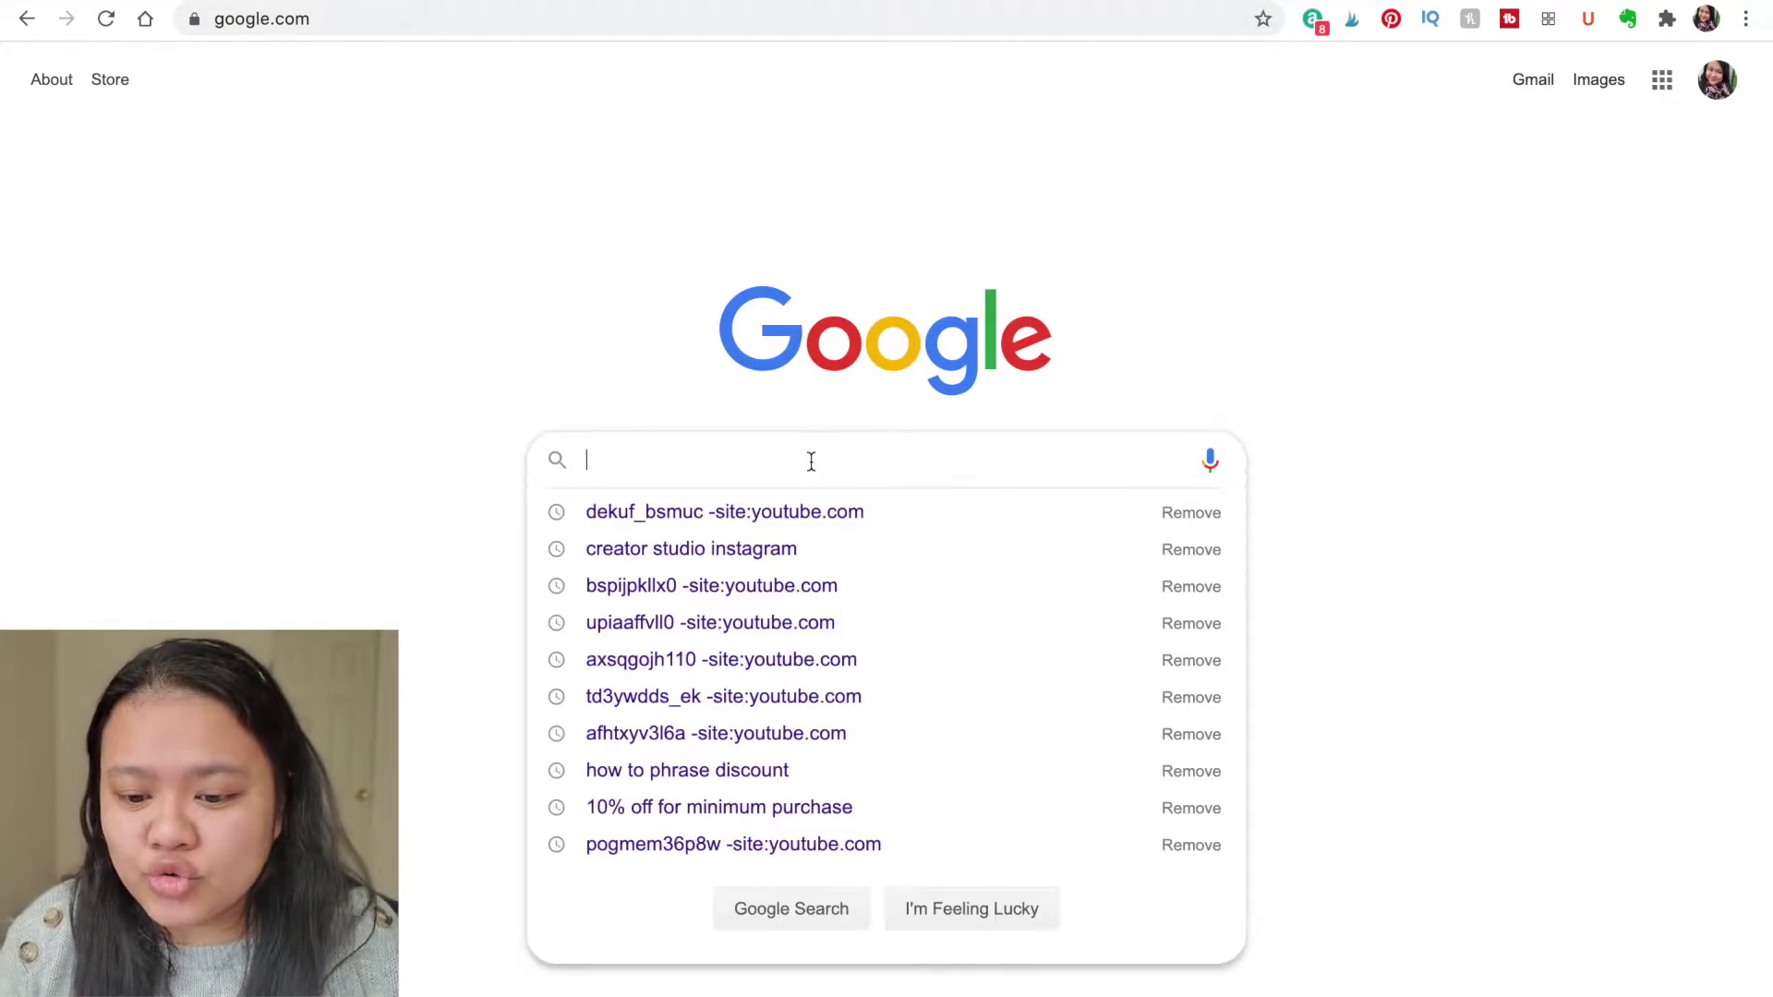
{"action": "type", "text": "instagram "}
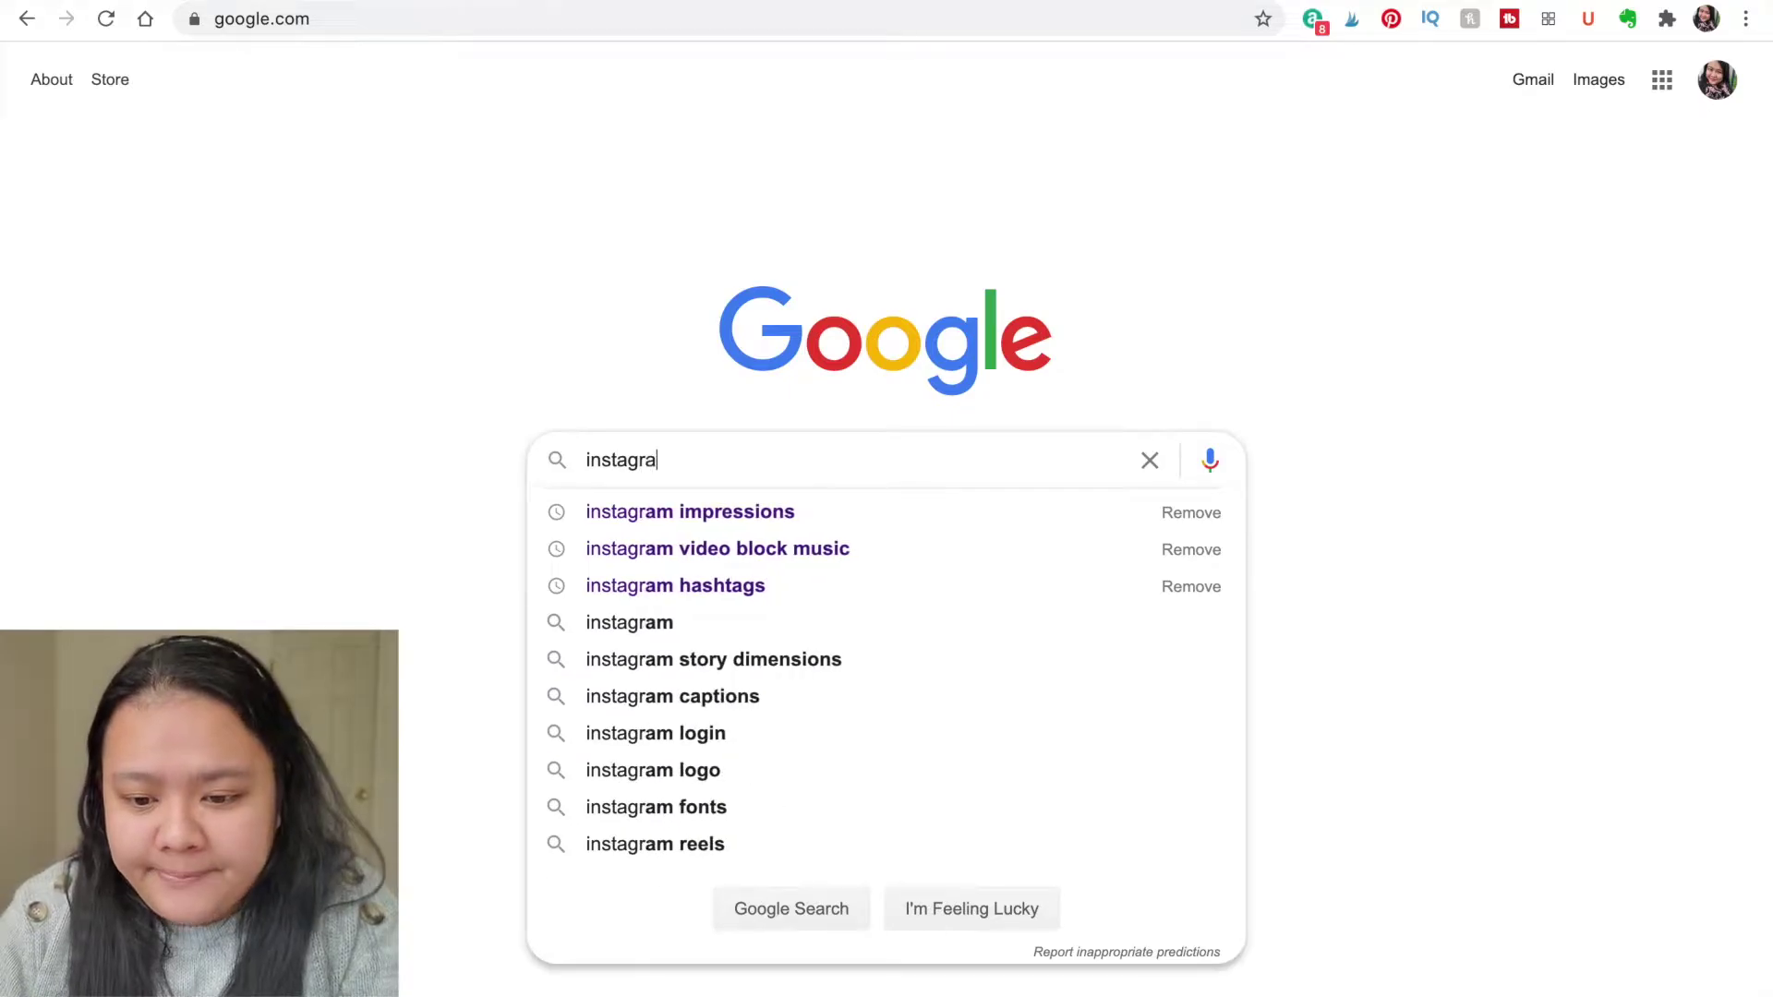
{"action": "type", "text": "creator studio"}
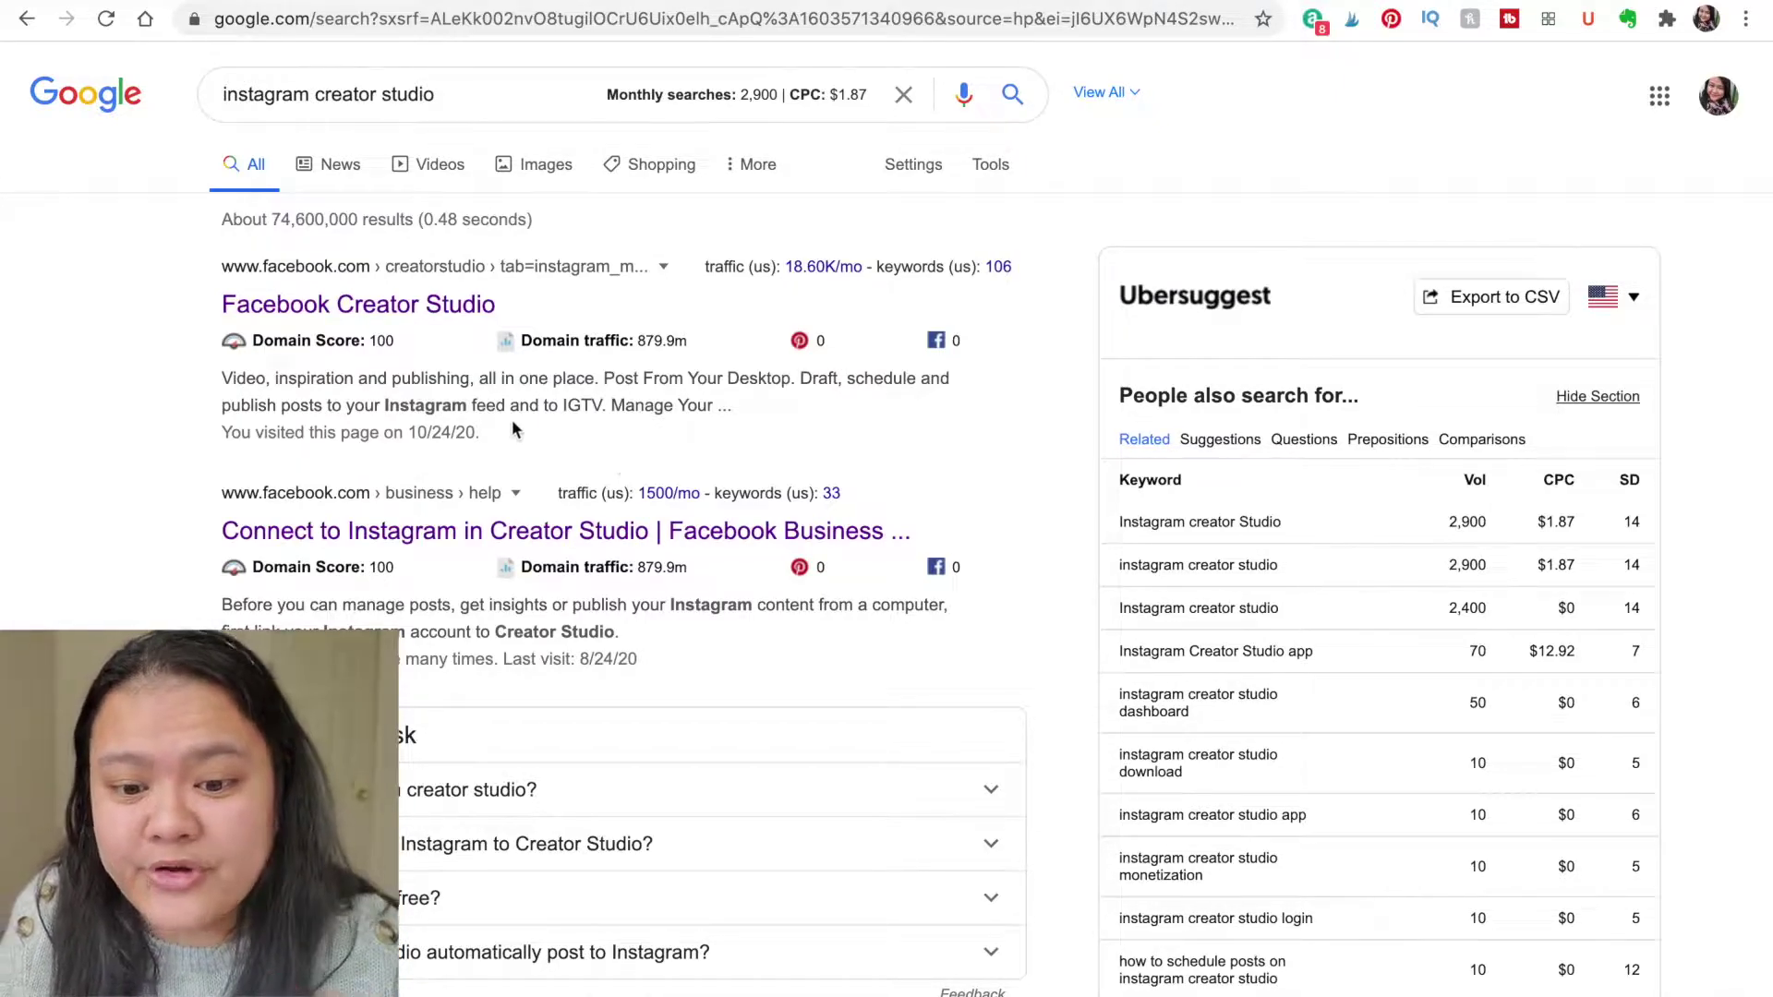
{"action": "left_click", "coordinate": [379, 307]}
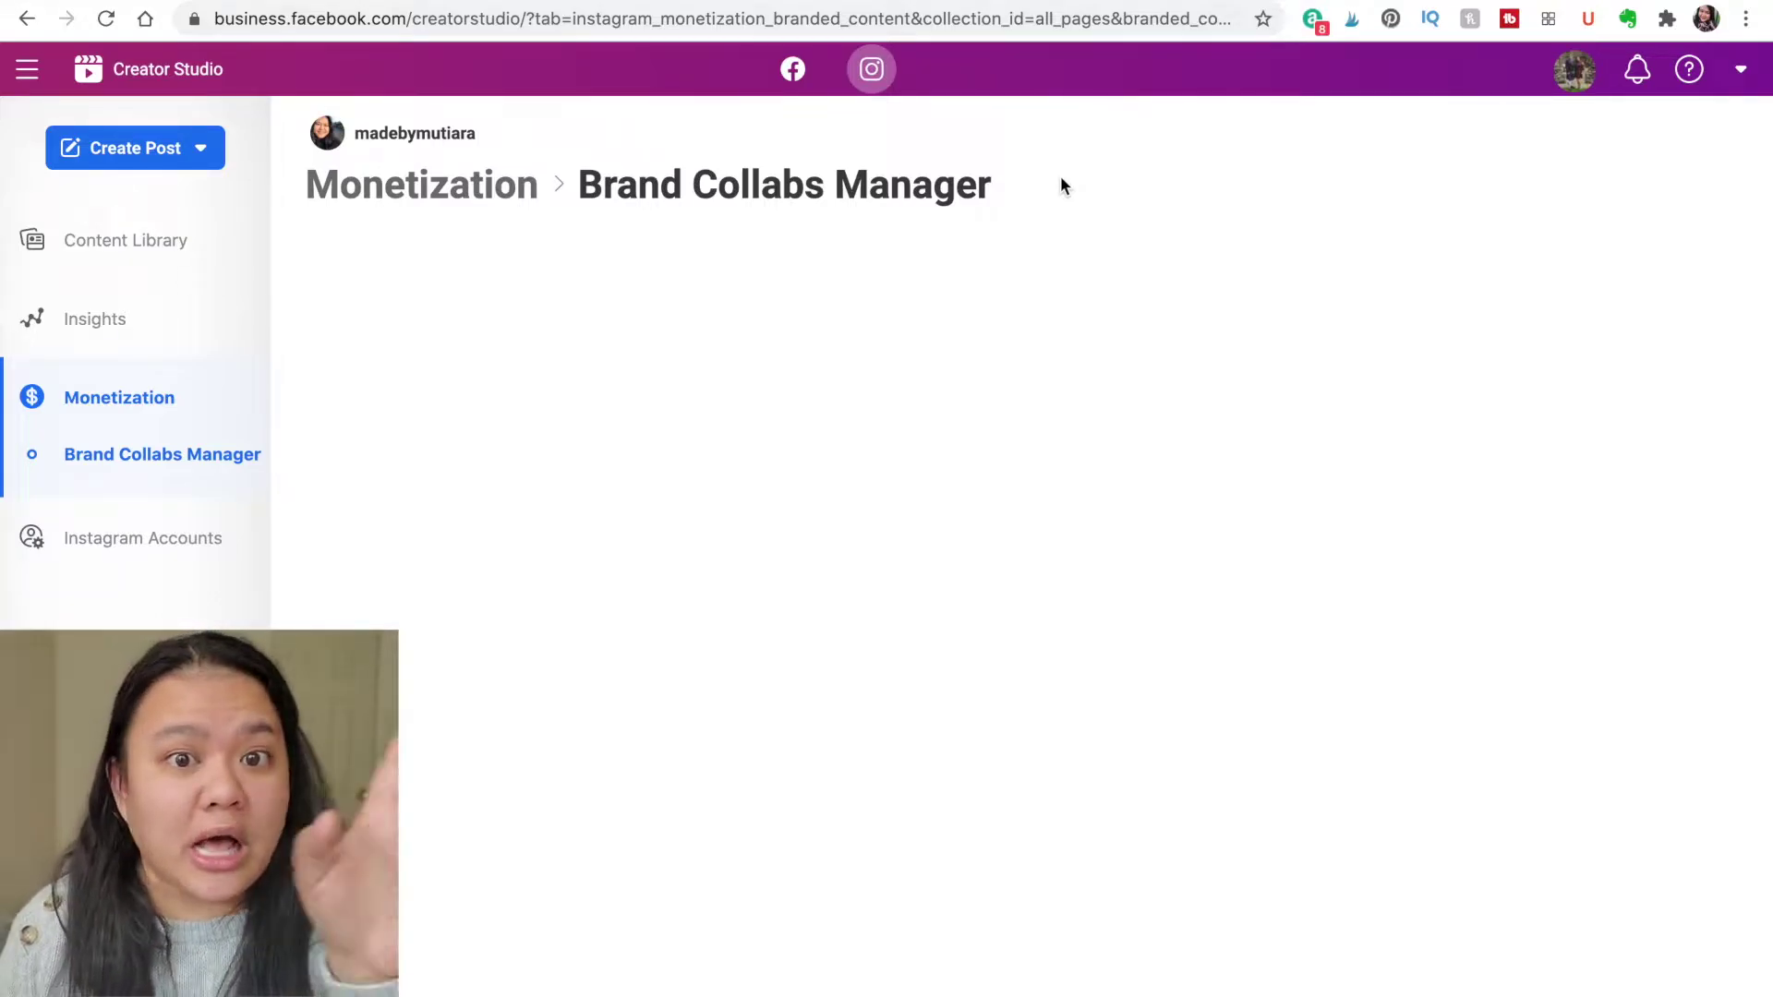
Open the Content Library and view the video, photo, carousel, stories and IGTV posts one type after another
{"action": "left_click", "coordinate": [163, 242]}
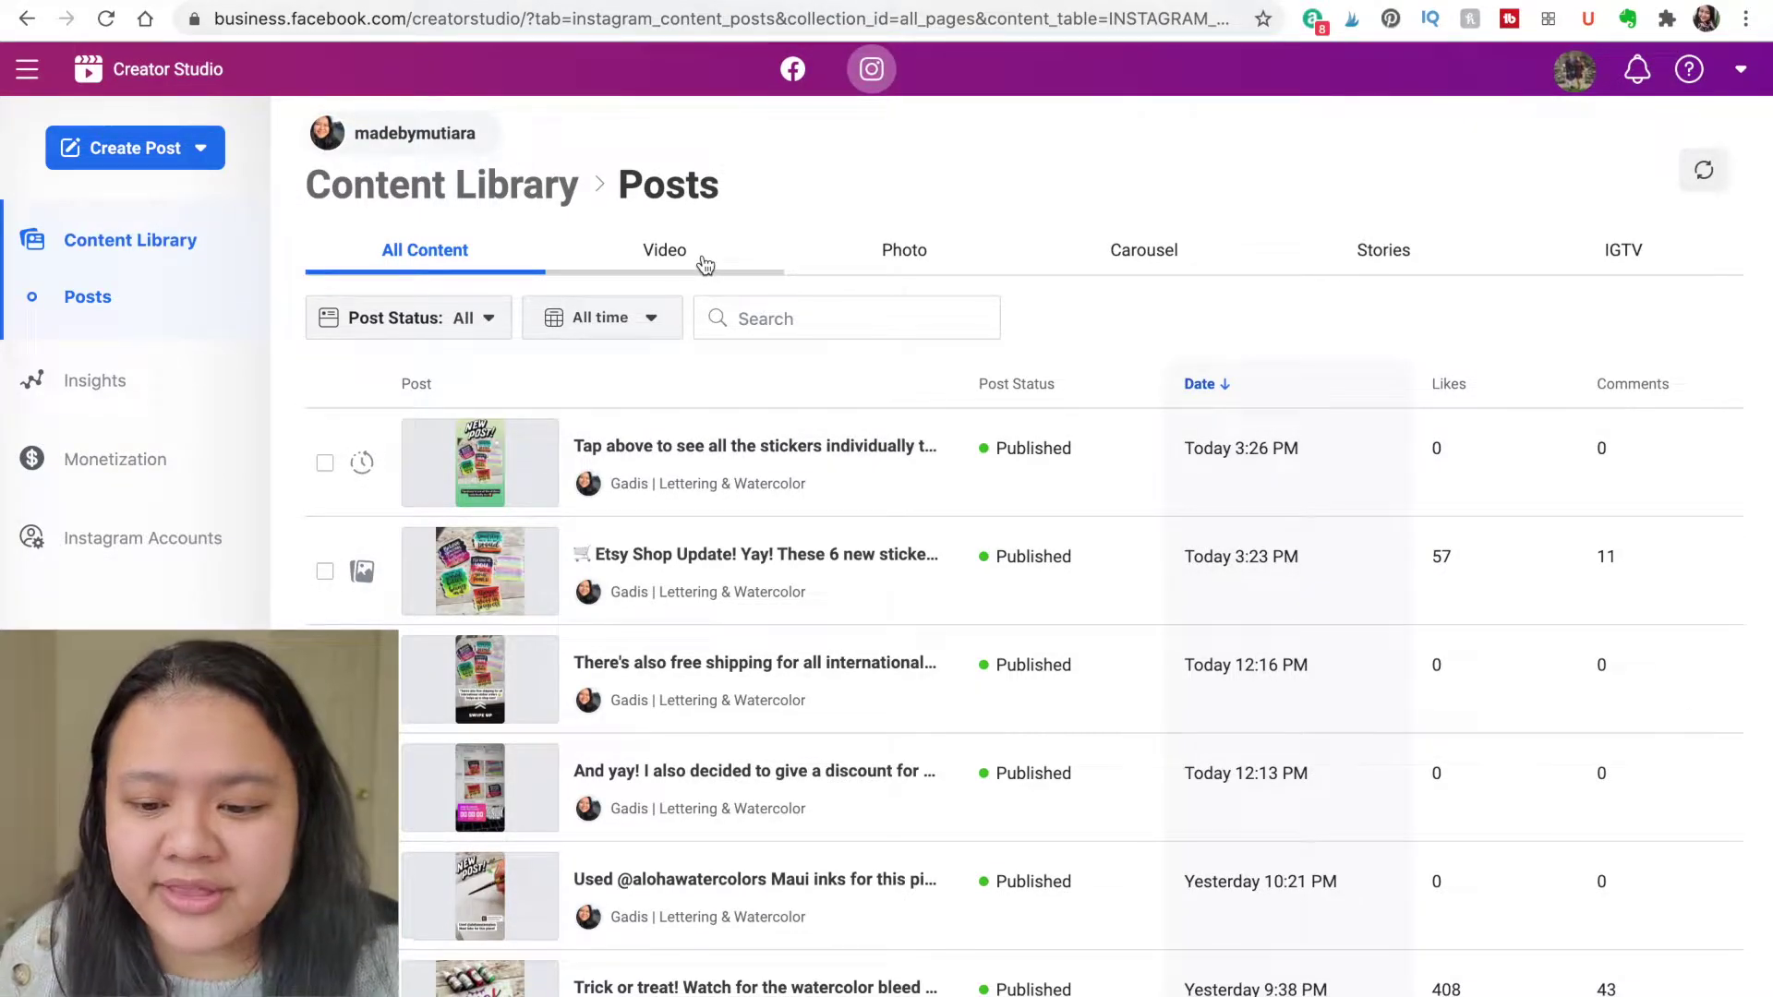
{"action": "left_click", "coordinate": [706, 265]}
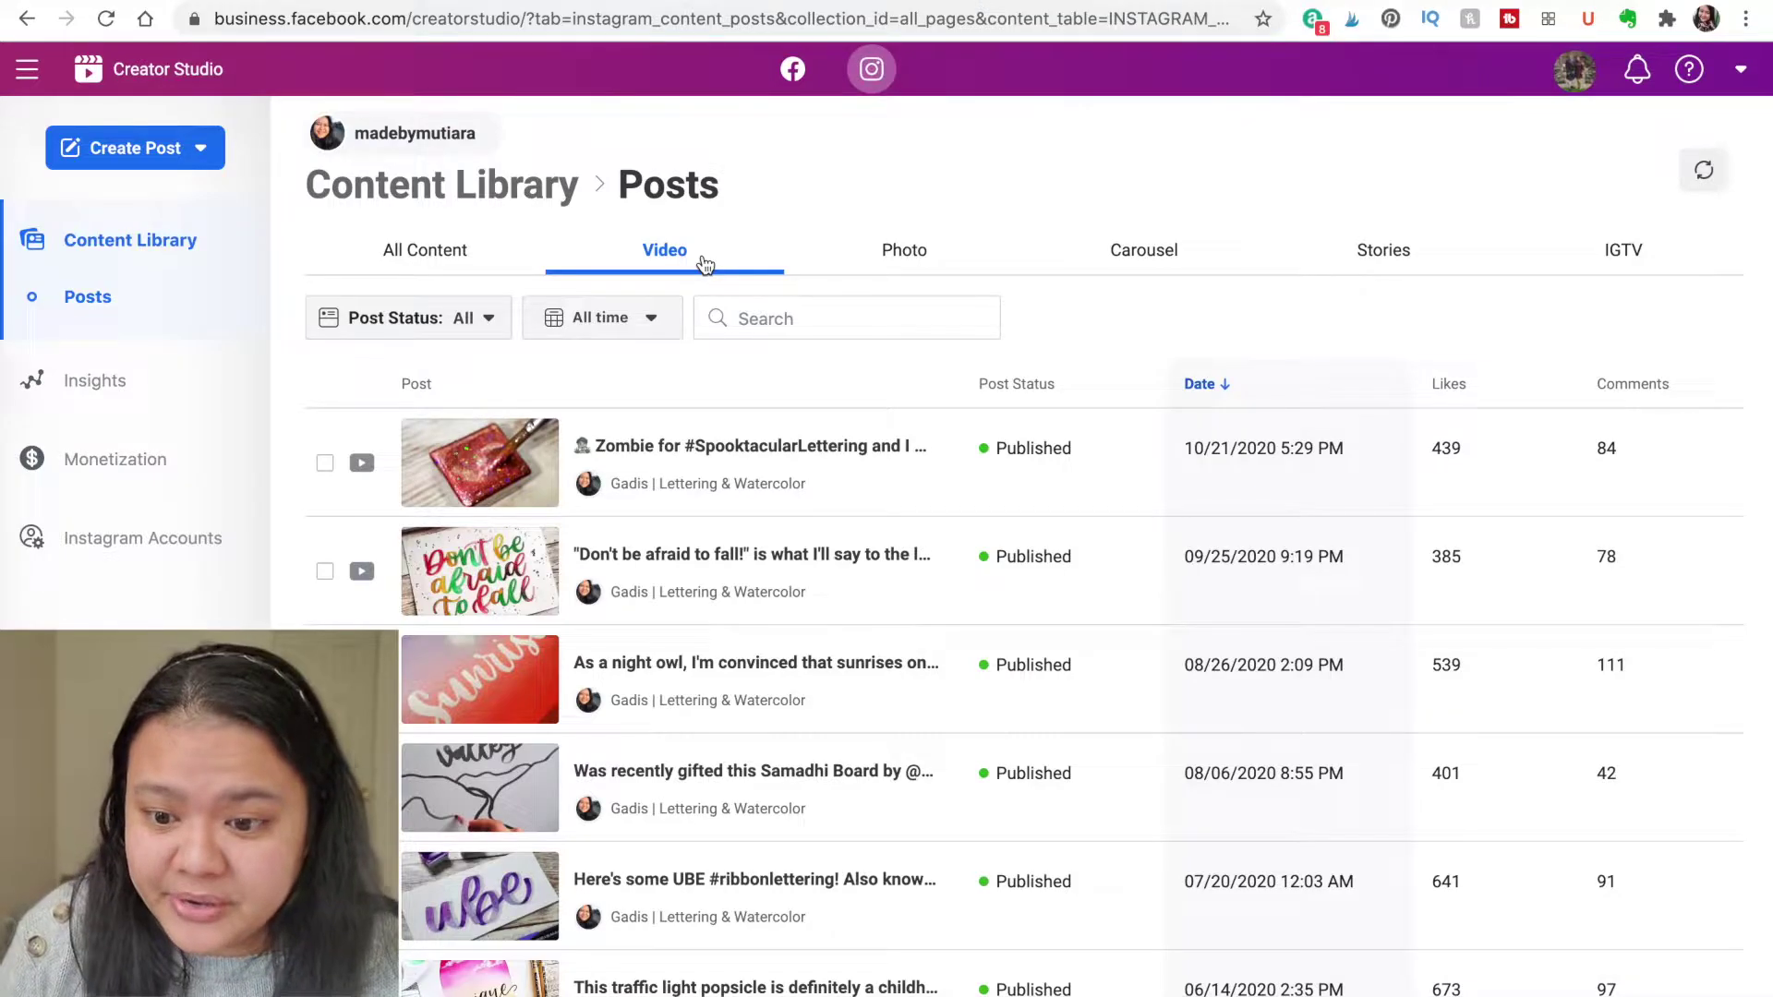
{"action": "left_click", "coordinate": [891, 250]}
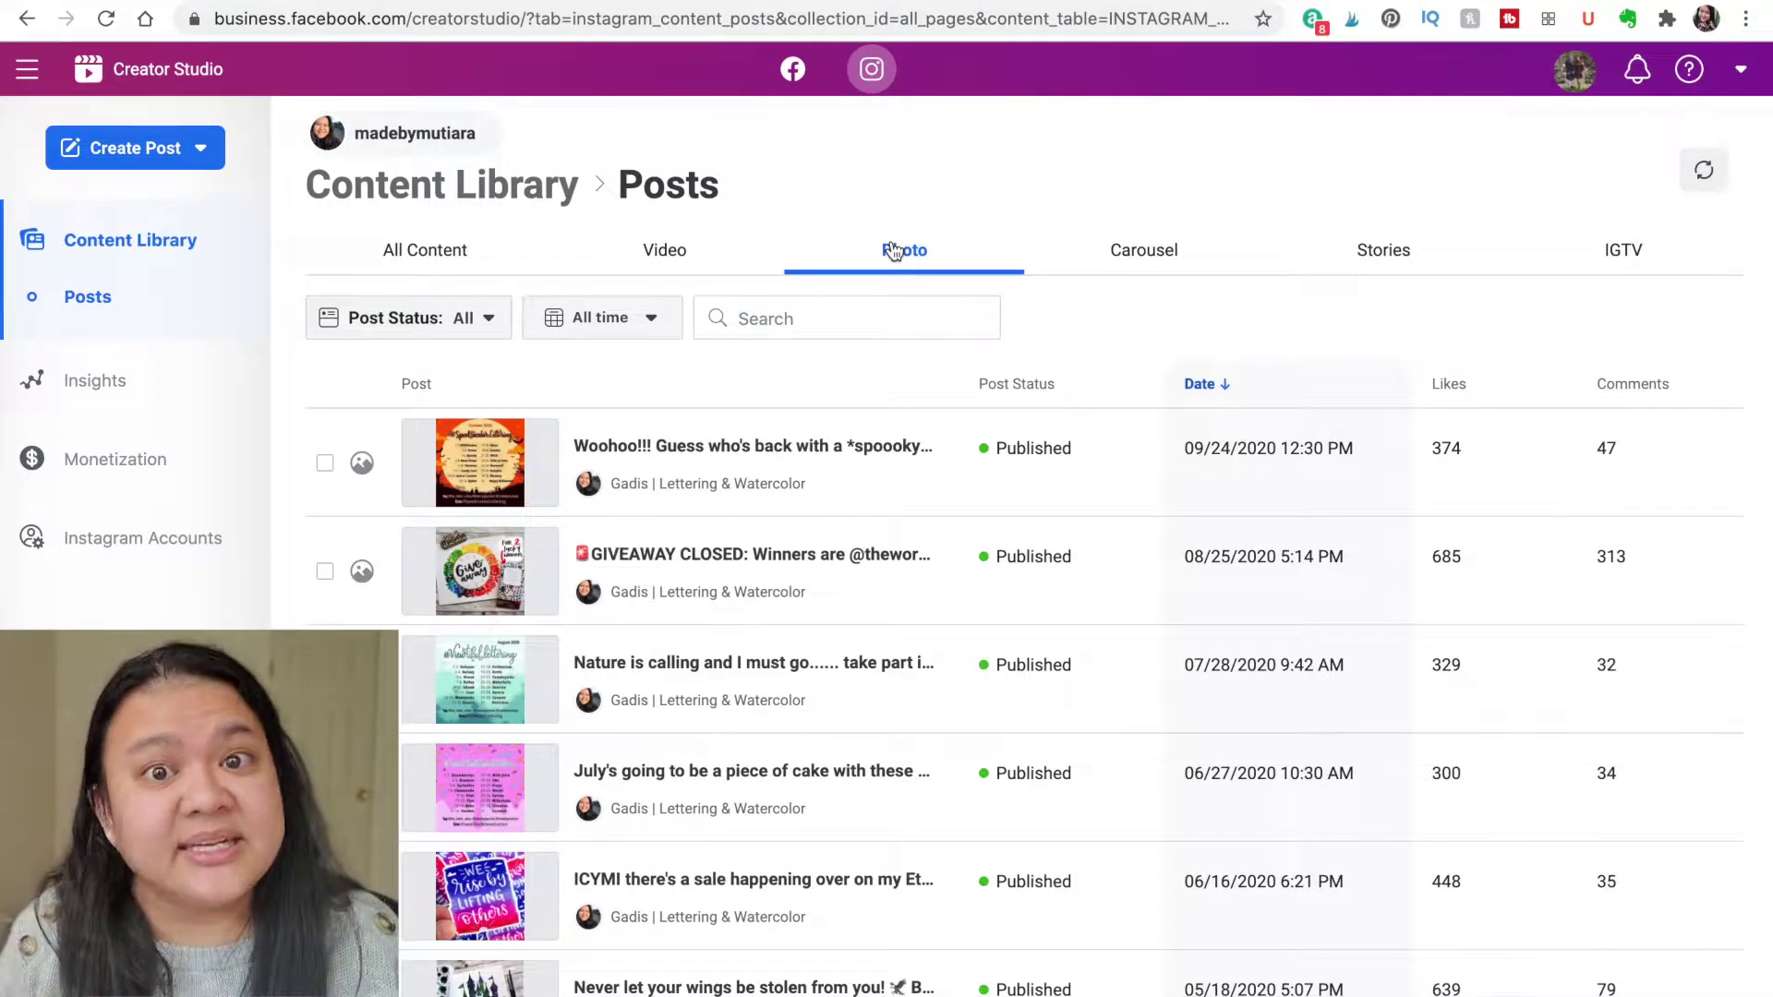
{"action": "left_click", "coordinate": [1161, 265]}
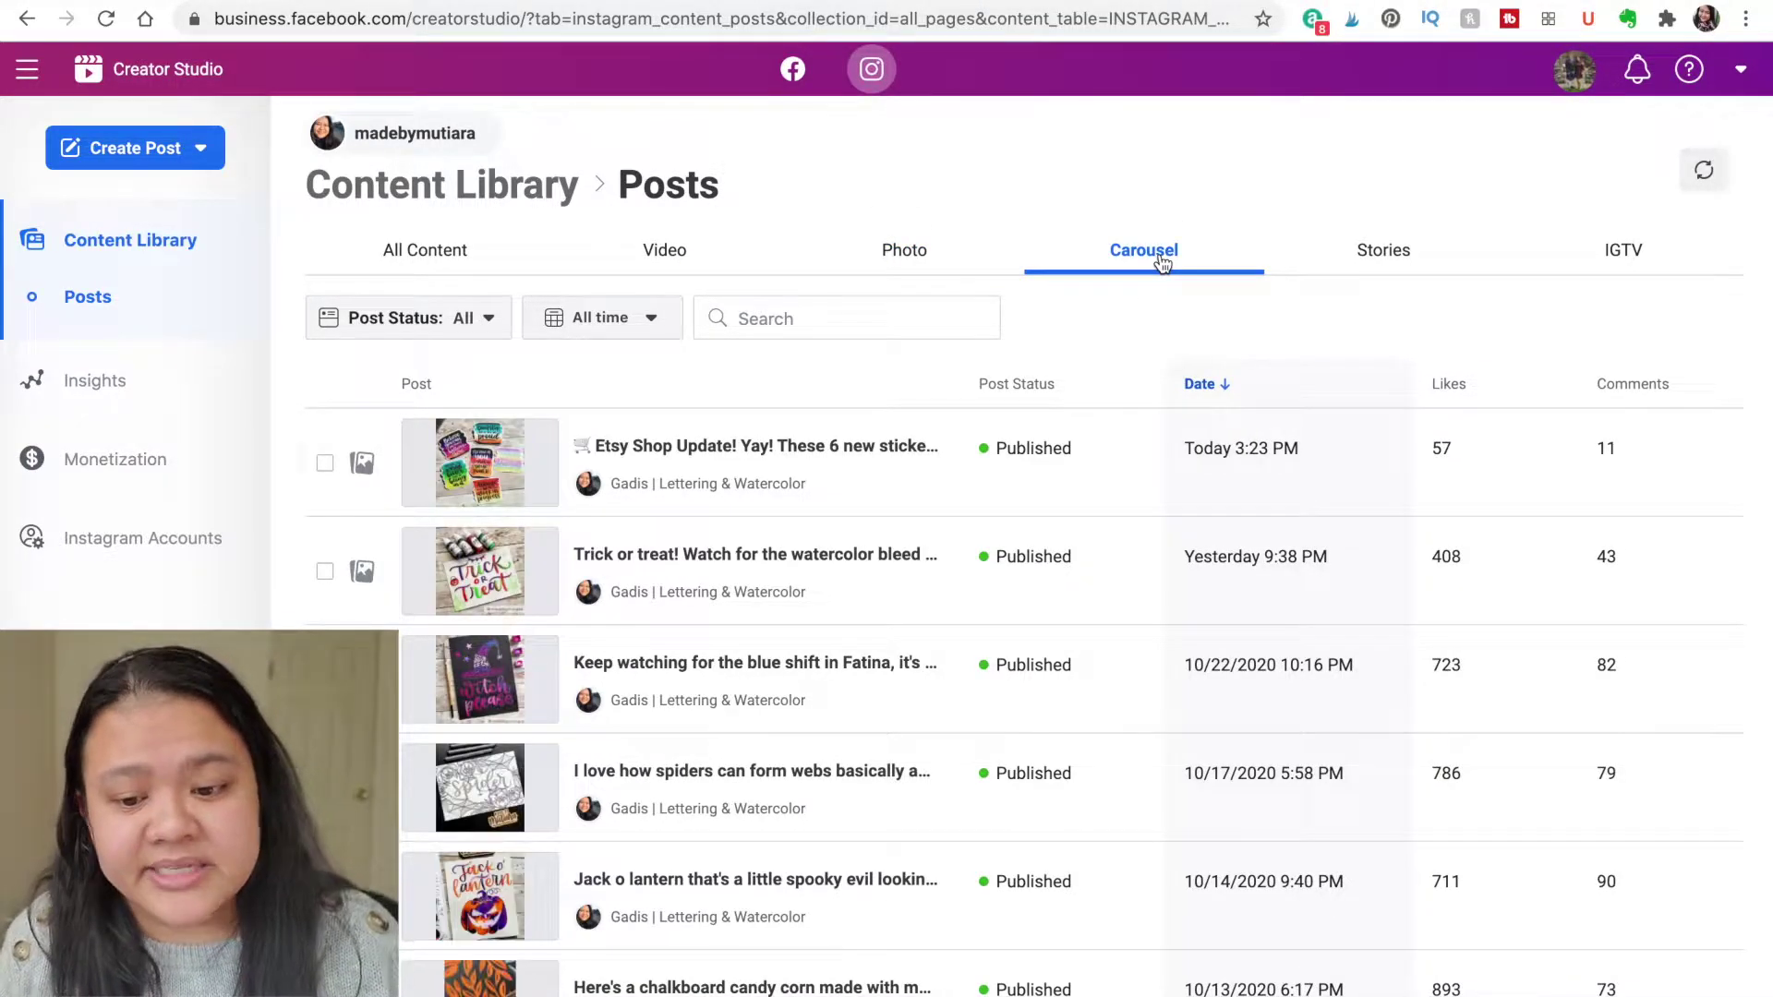
{"action": "left_click", "coordinate": [1382, 257]}
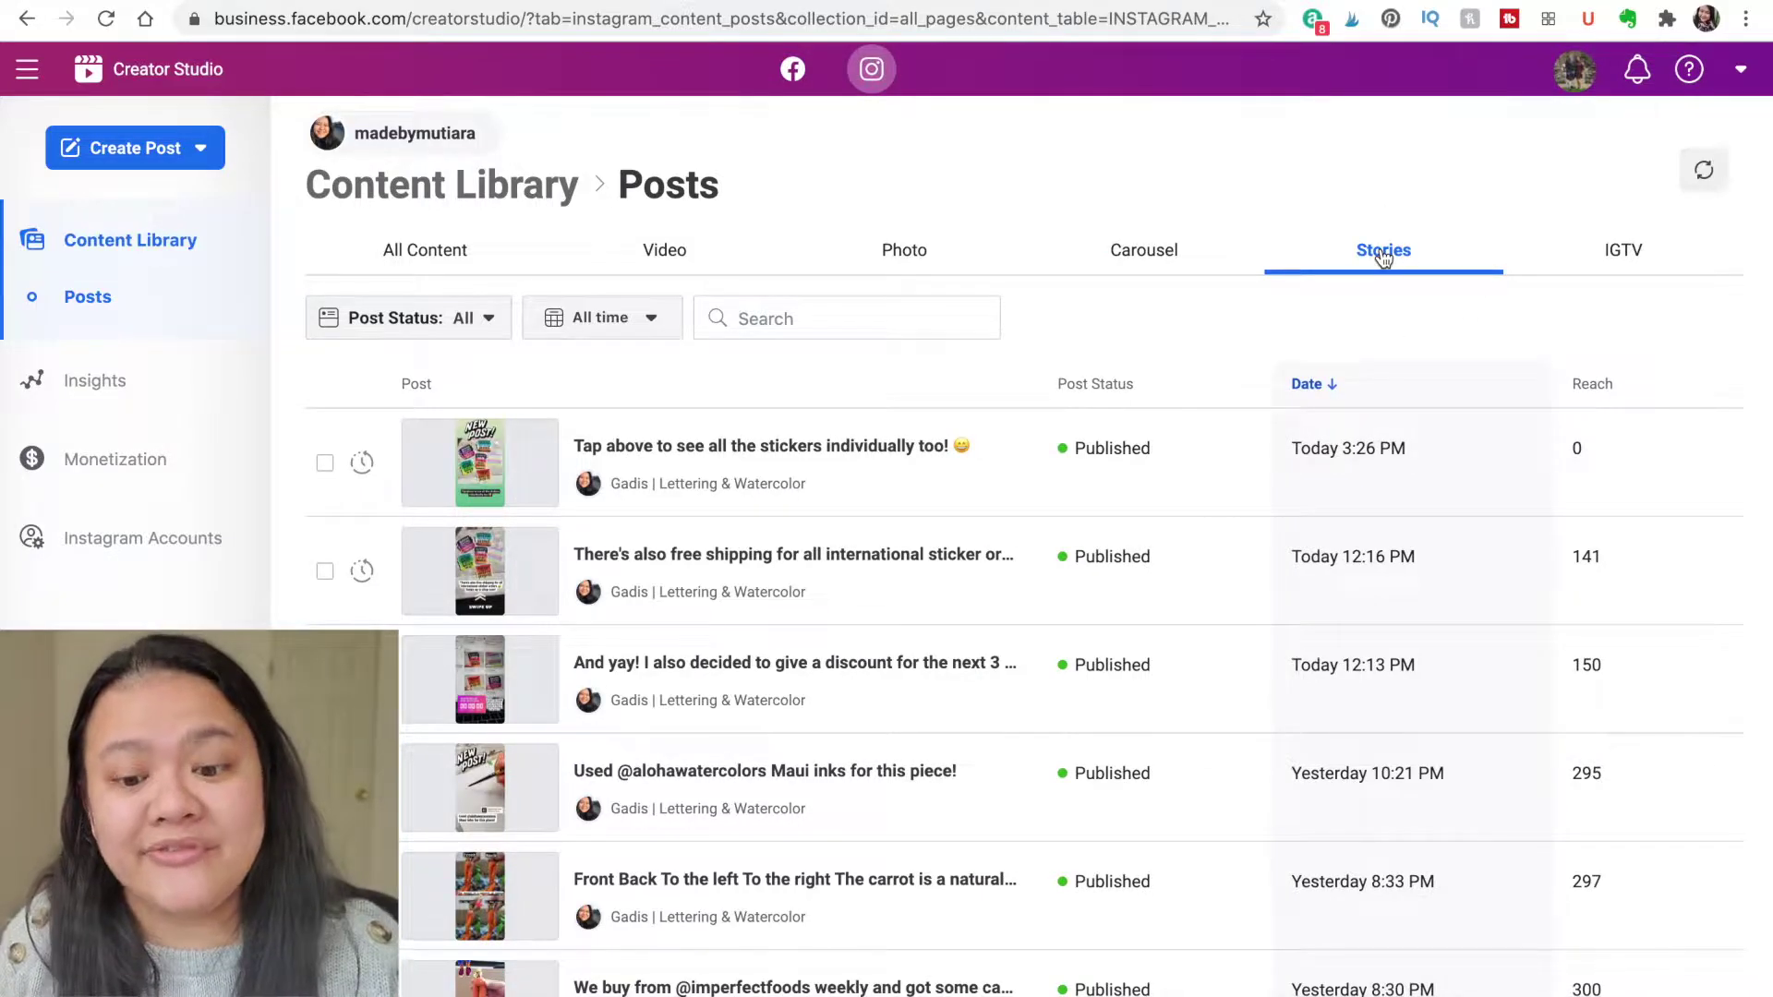
{"action": "left_click", "coordinate": [1630, 269]}
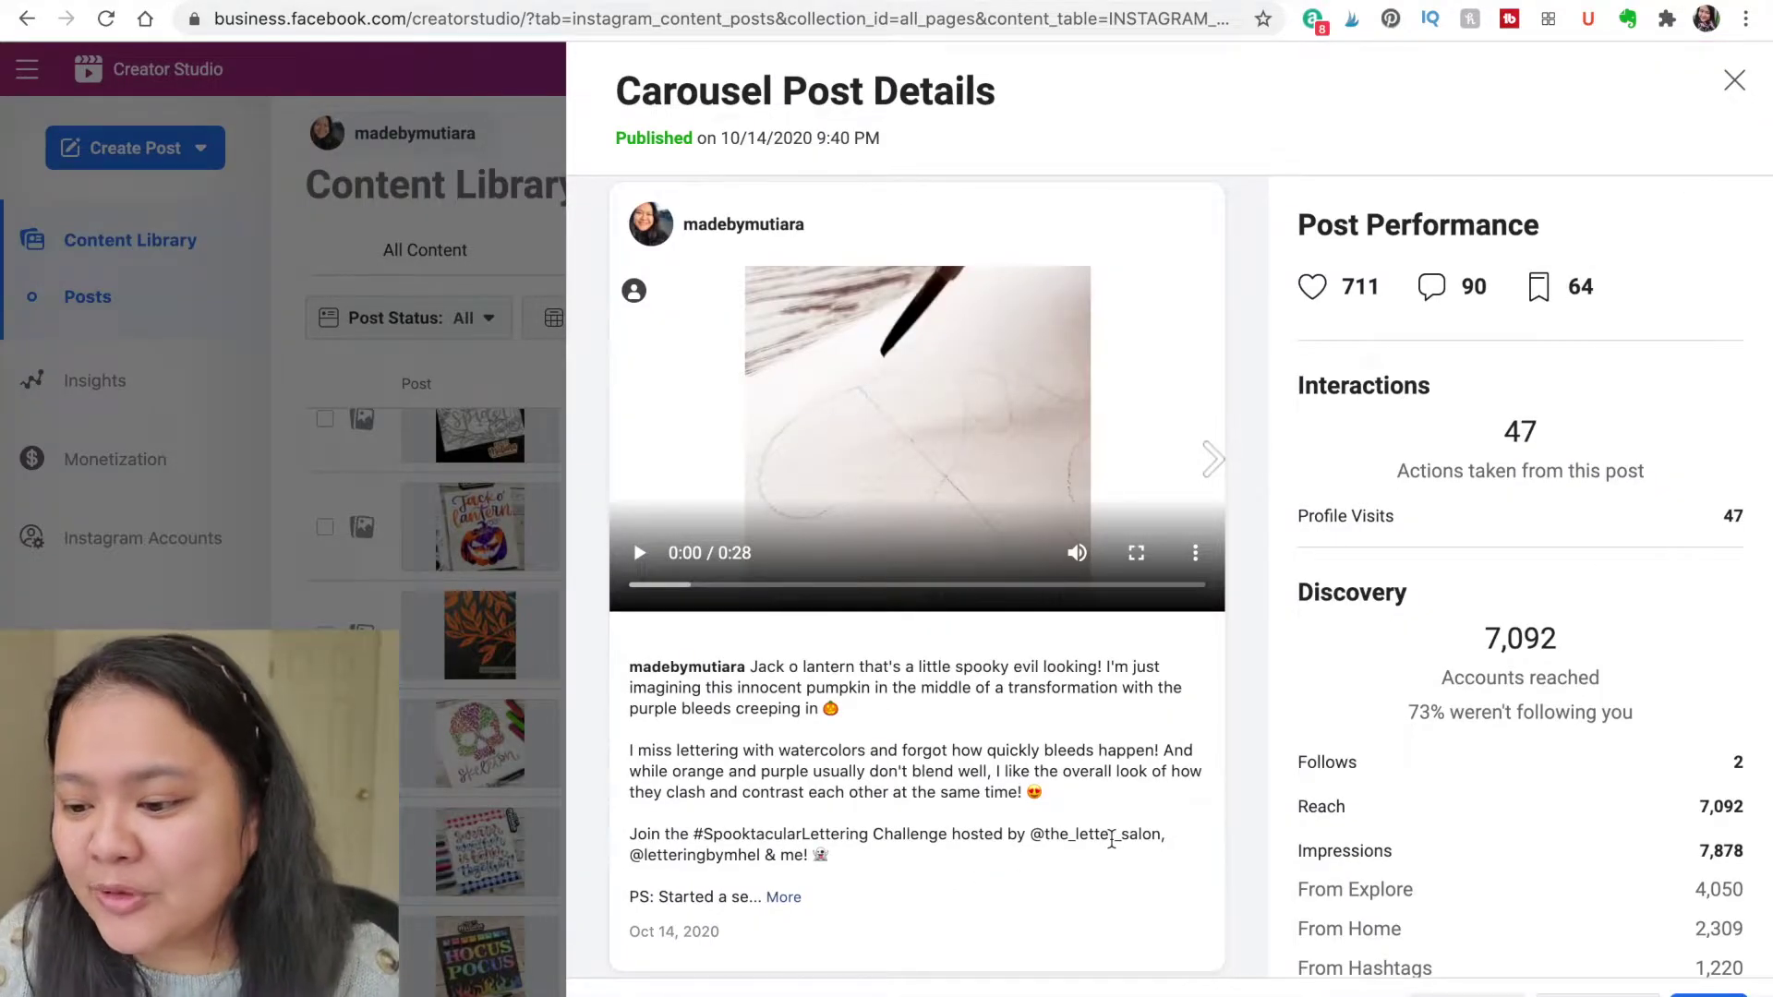
Examine the Jack o' lantern carousel post's media, and the Likes and Comments columns in the carousel post list
{"action": "left_click", "coordinate": [1212, 458]}
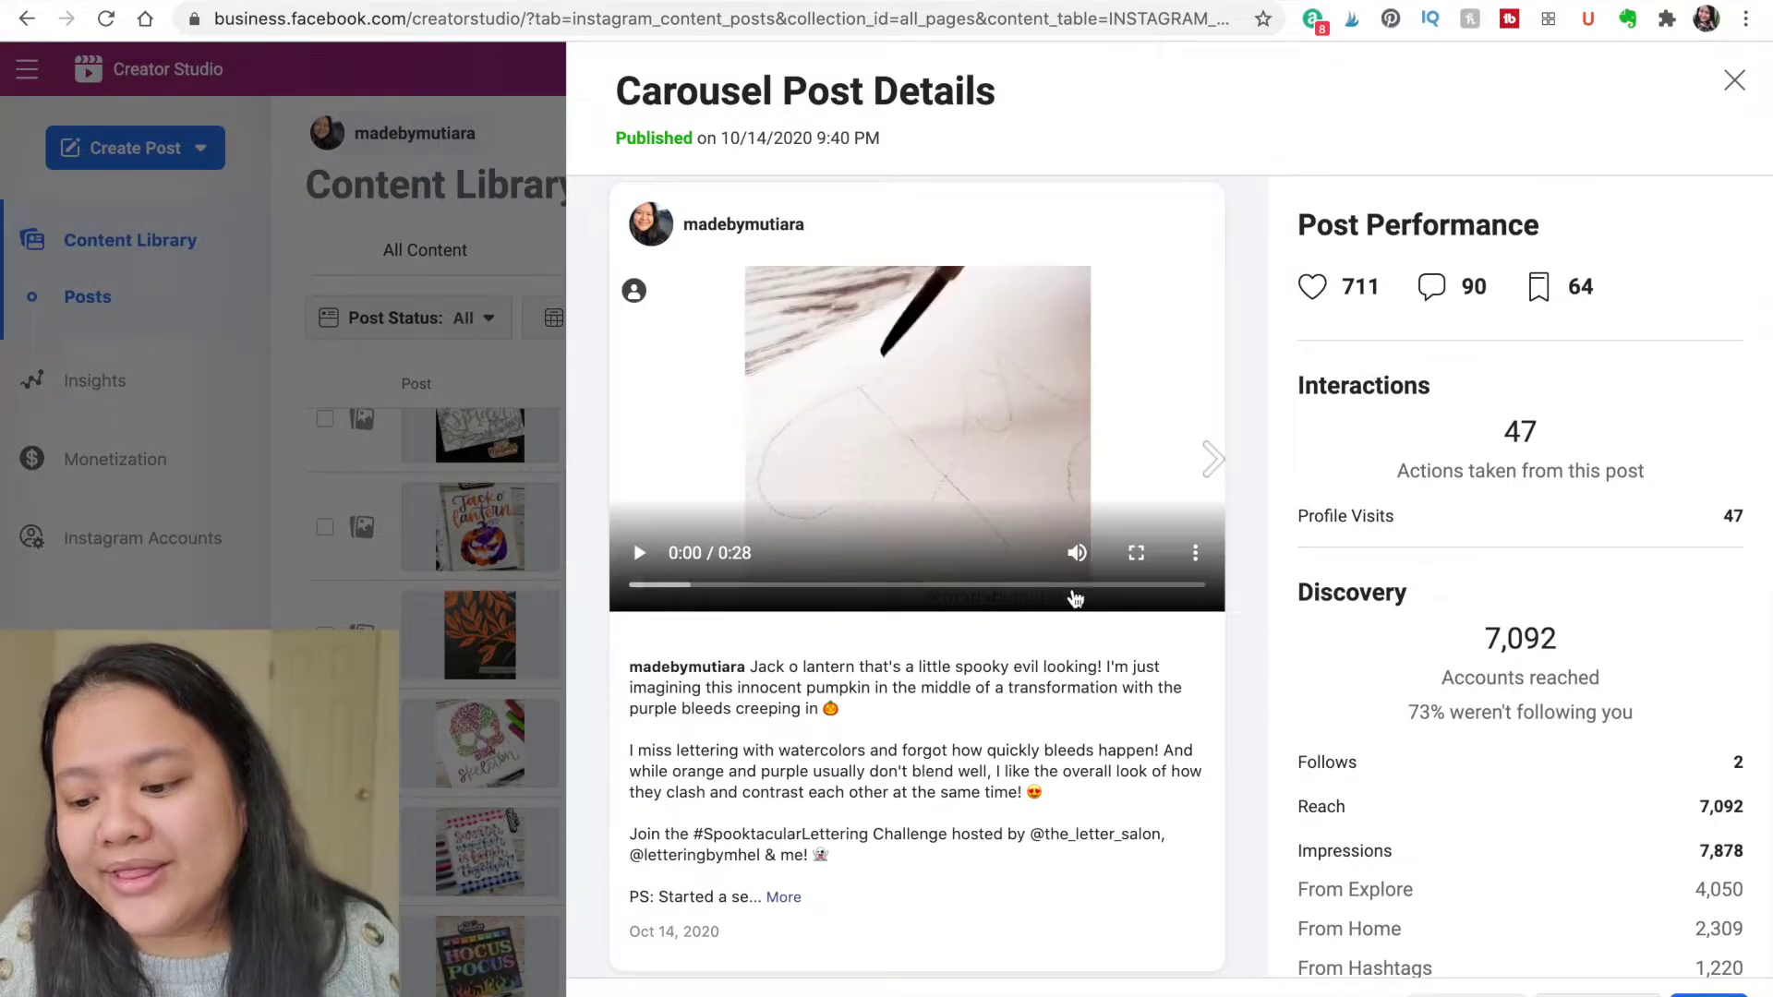
{"action": "left_click", "coordinate": [1203, 554]}
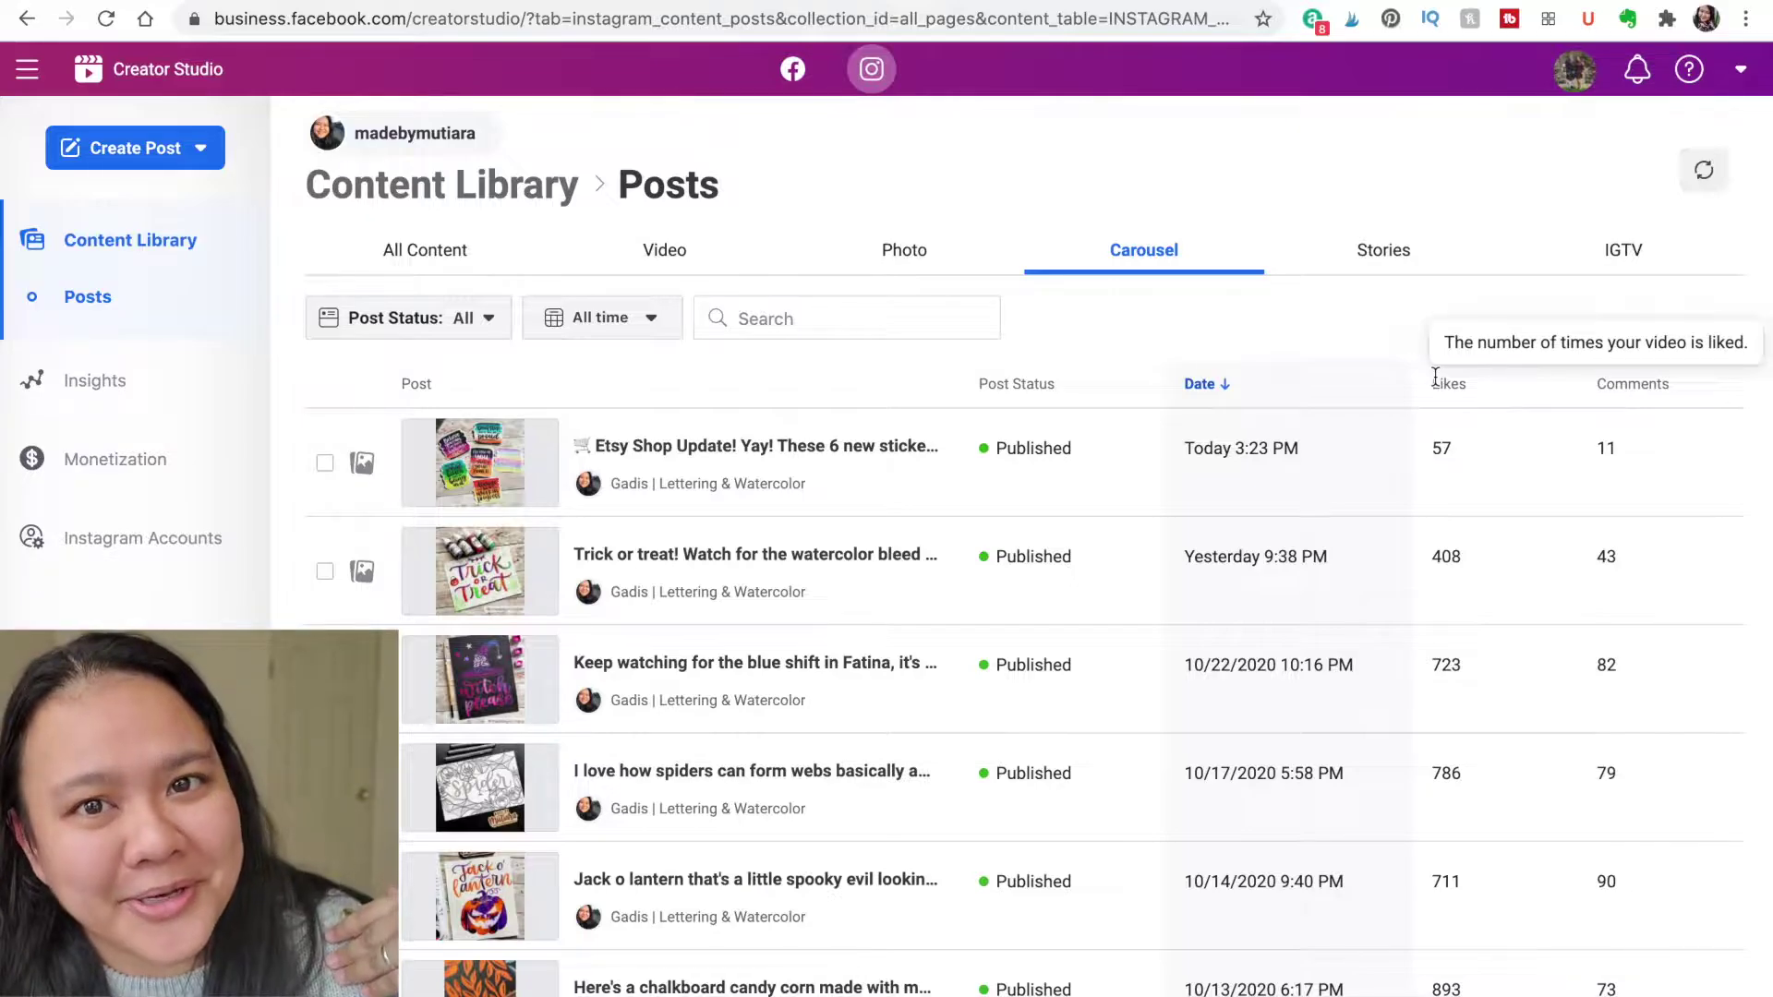
{"action": "double_click", "coordinate": [1453, 385]}
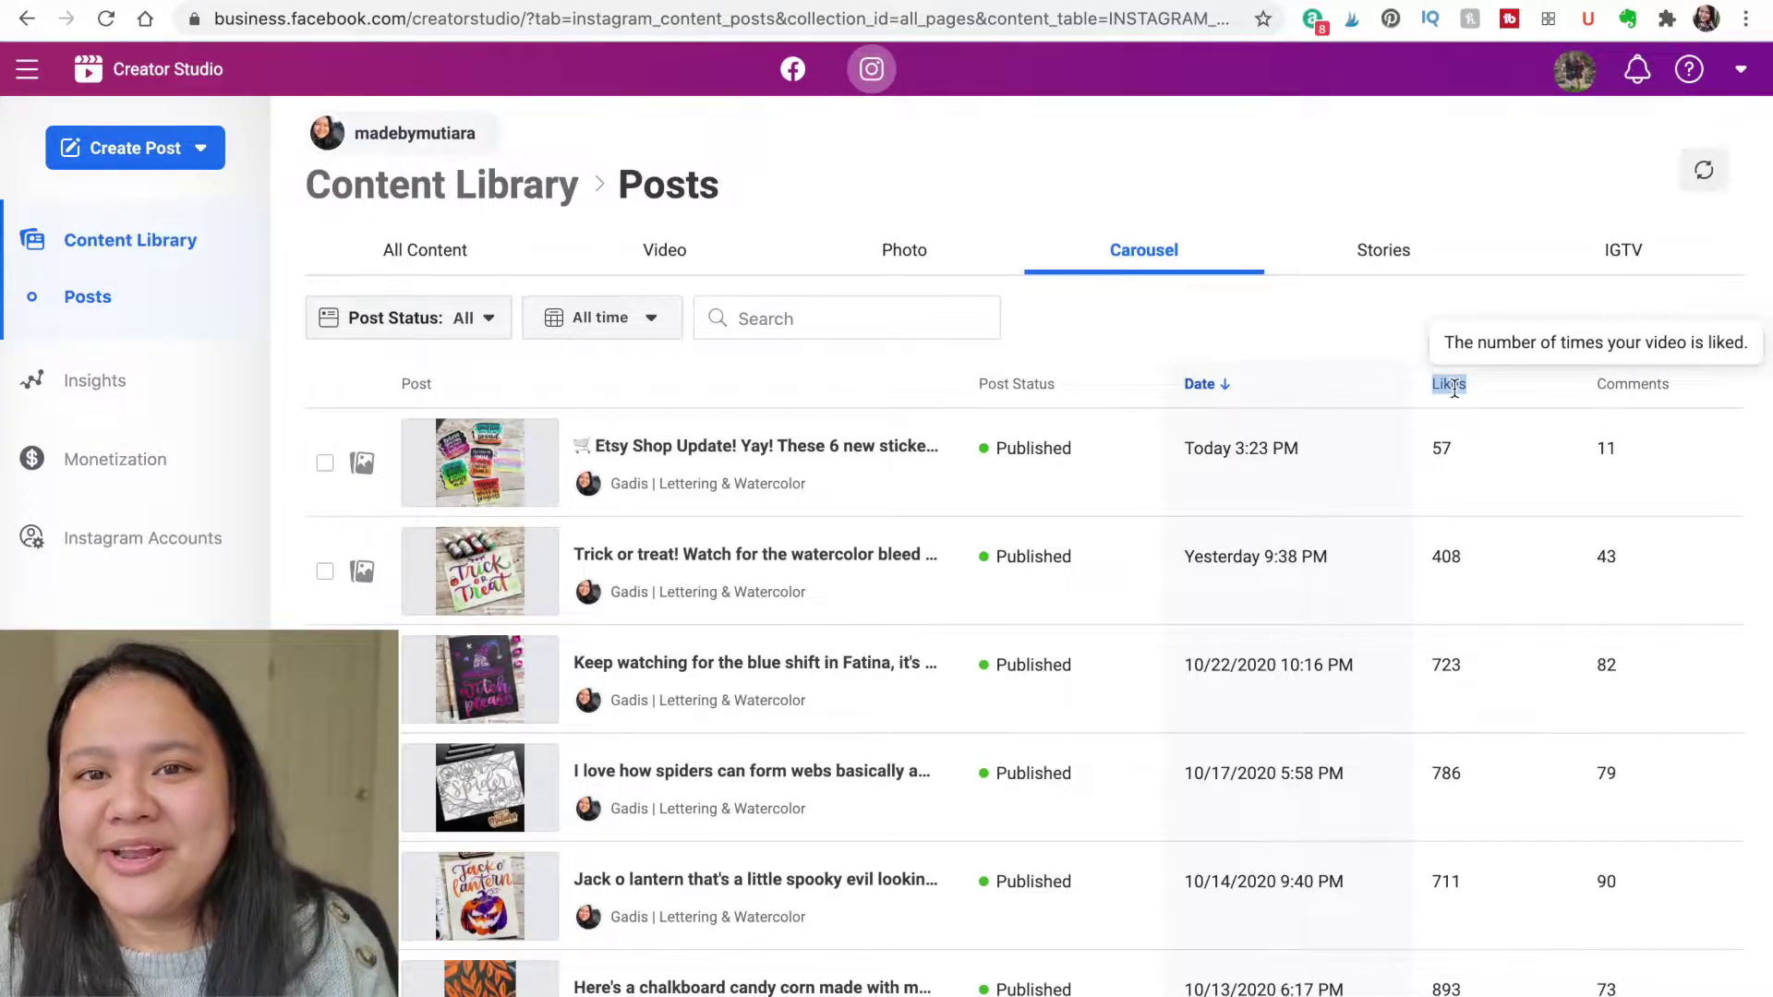
{"action": "left_click", "coordinate": [1617, 379]}
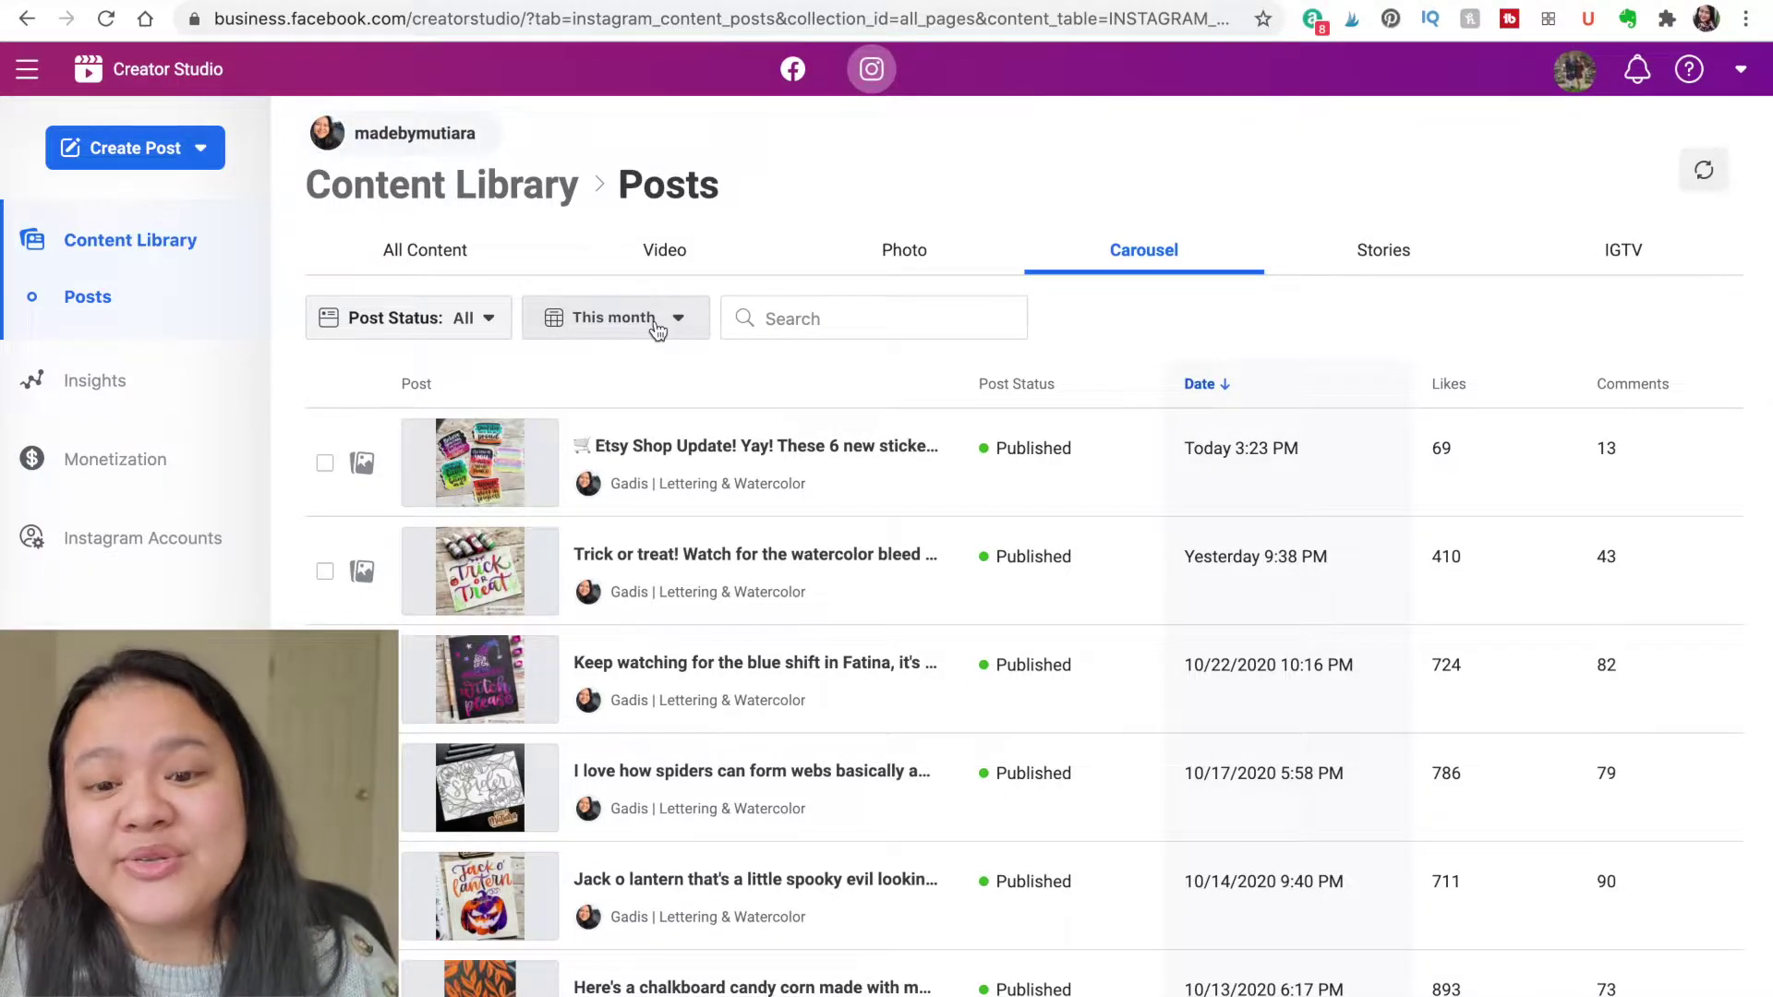
Choose Jan 1, 2020 as the start of a custom date range for the carousel posts
{"action": "left_click", "coordinate": [658, 330]}
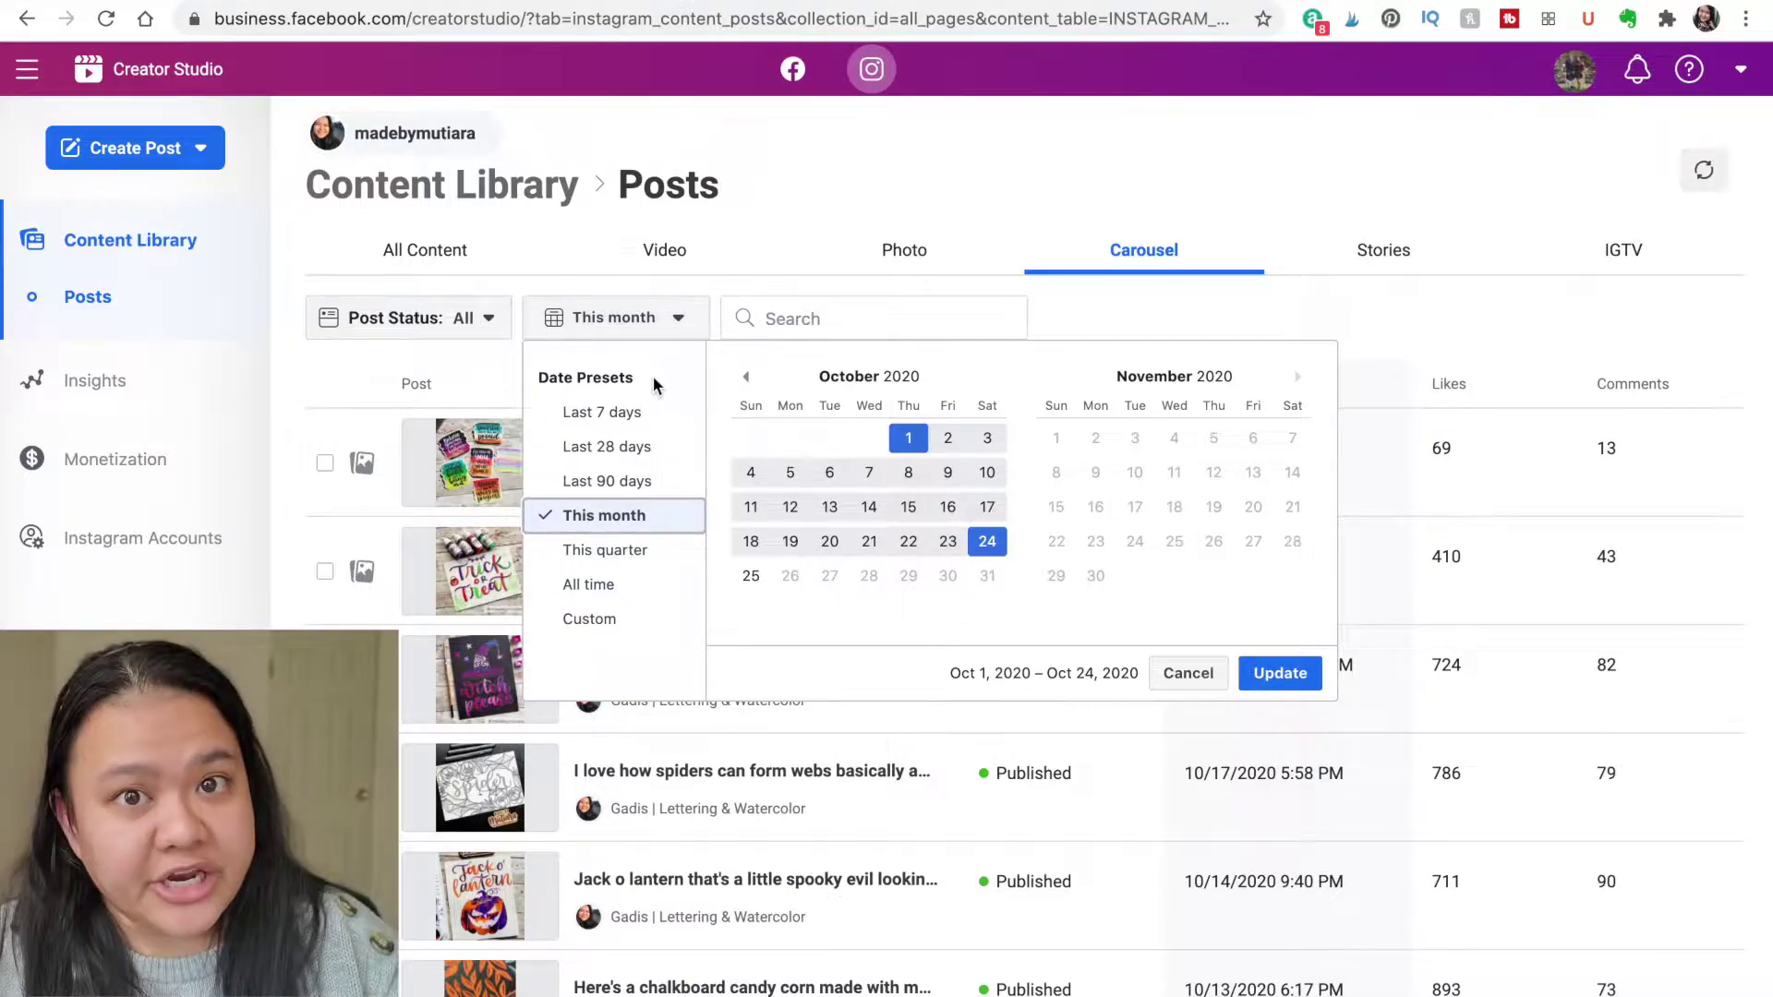
{"action": "left_click", "coordinate": [745, 376]}
{"action": "left_click", "coordinate": [745, 377]}
{"action": "left_click", "coordinate": [745, 377]}
{"action": "left_click", "coordinate": [745, 377]}
{"action": "left_click", "coordinate": [745, 377]}
{"action": "left_click", "coordinate": [745, 376]}
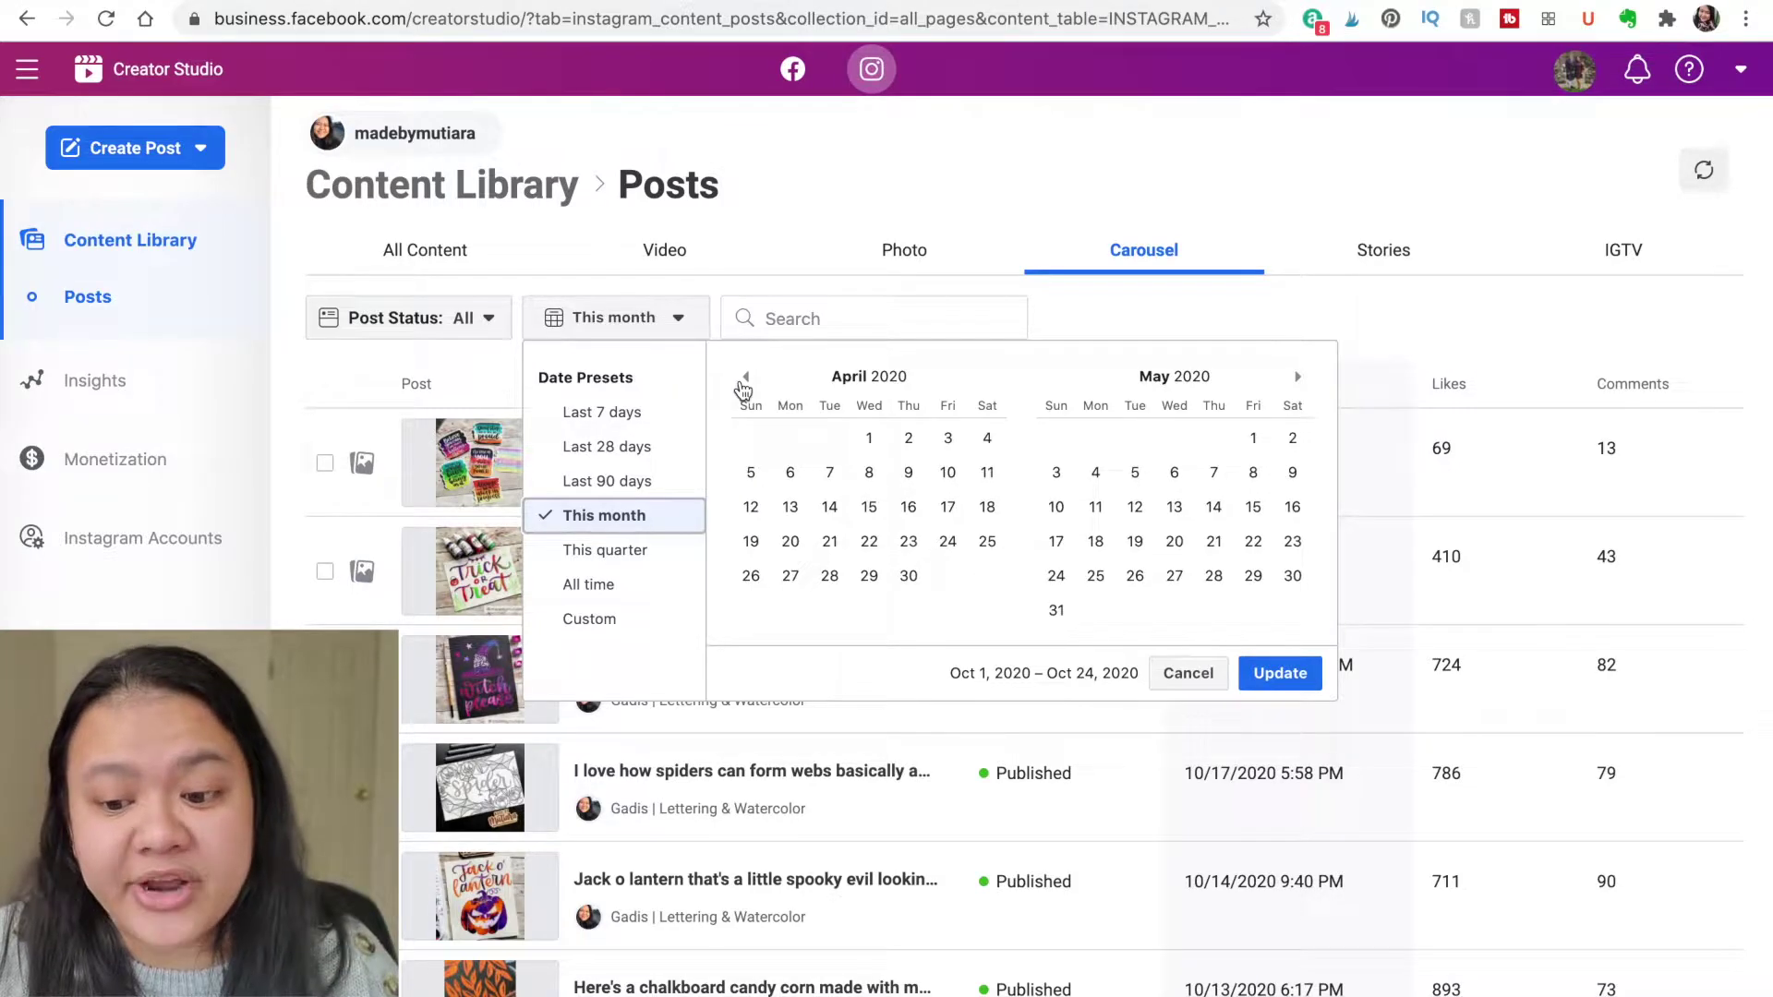
{"action": "left_click", "coordinate": [745, 377]}
{"action": "left_click", "coordinate": [745, 376]}
{"action": "left_click", "coordinate": [745, 376]}
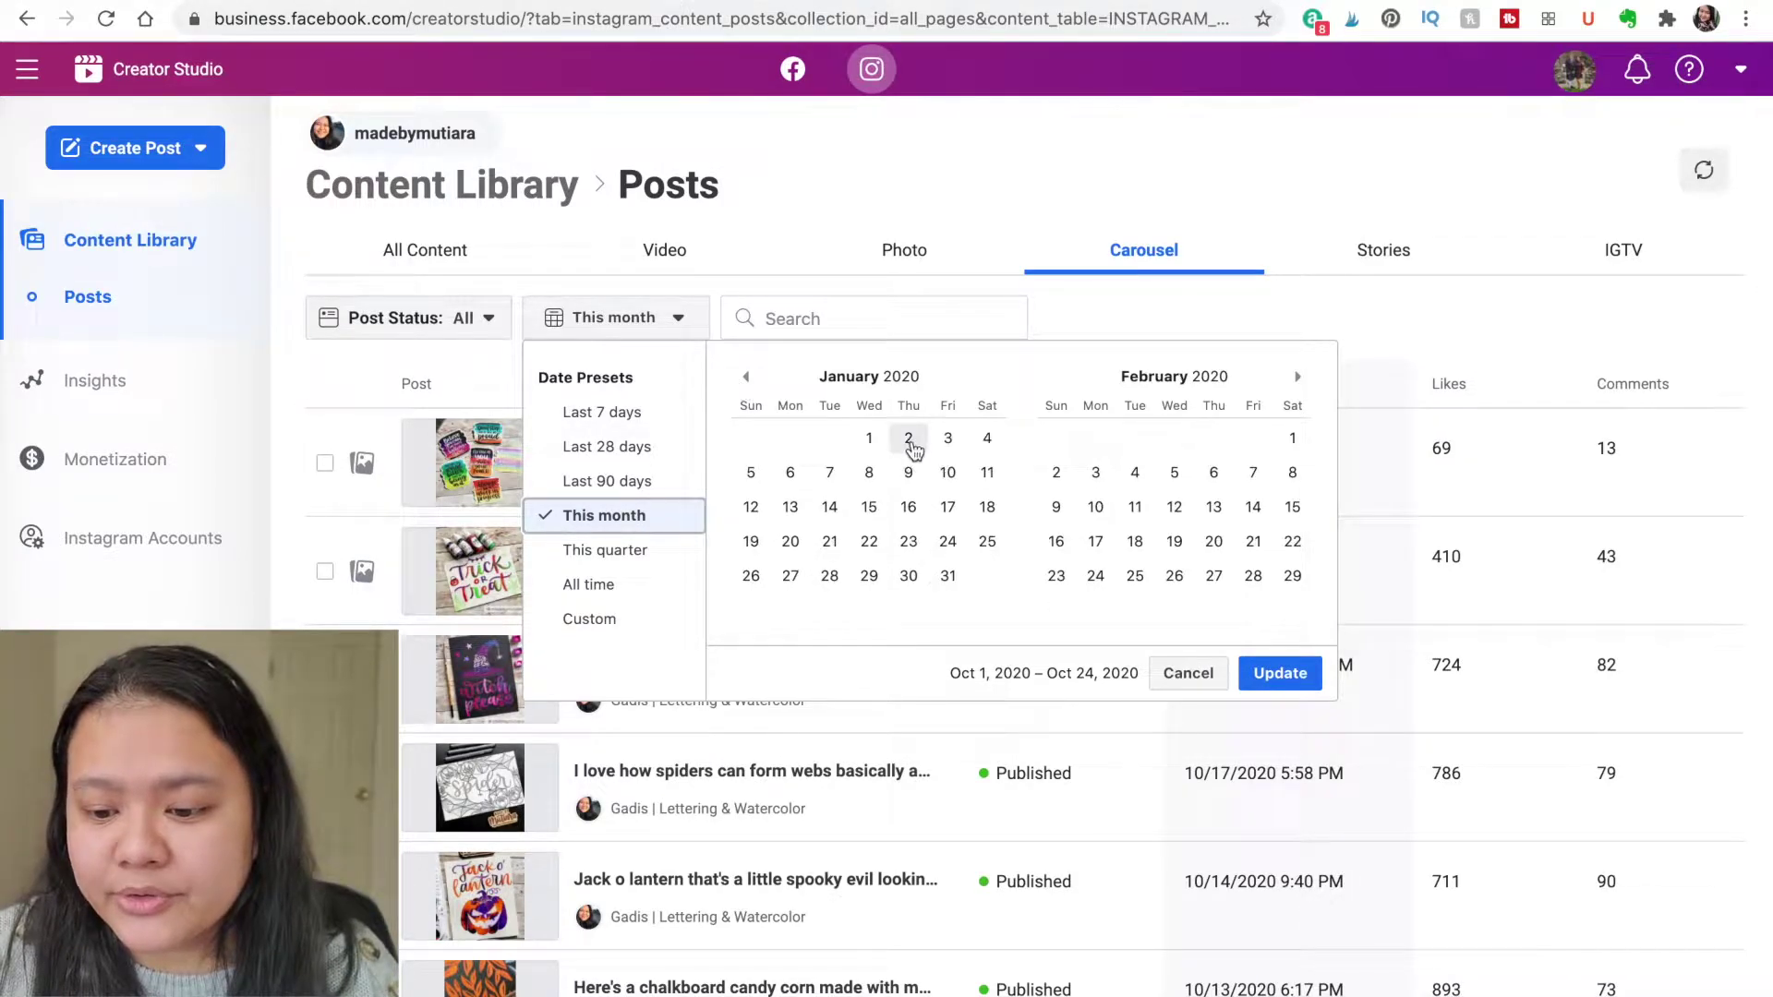
{"action": "left_click", "coordinate": [869, 443]}
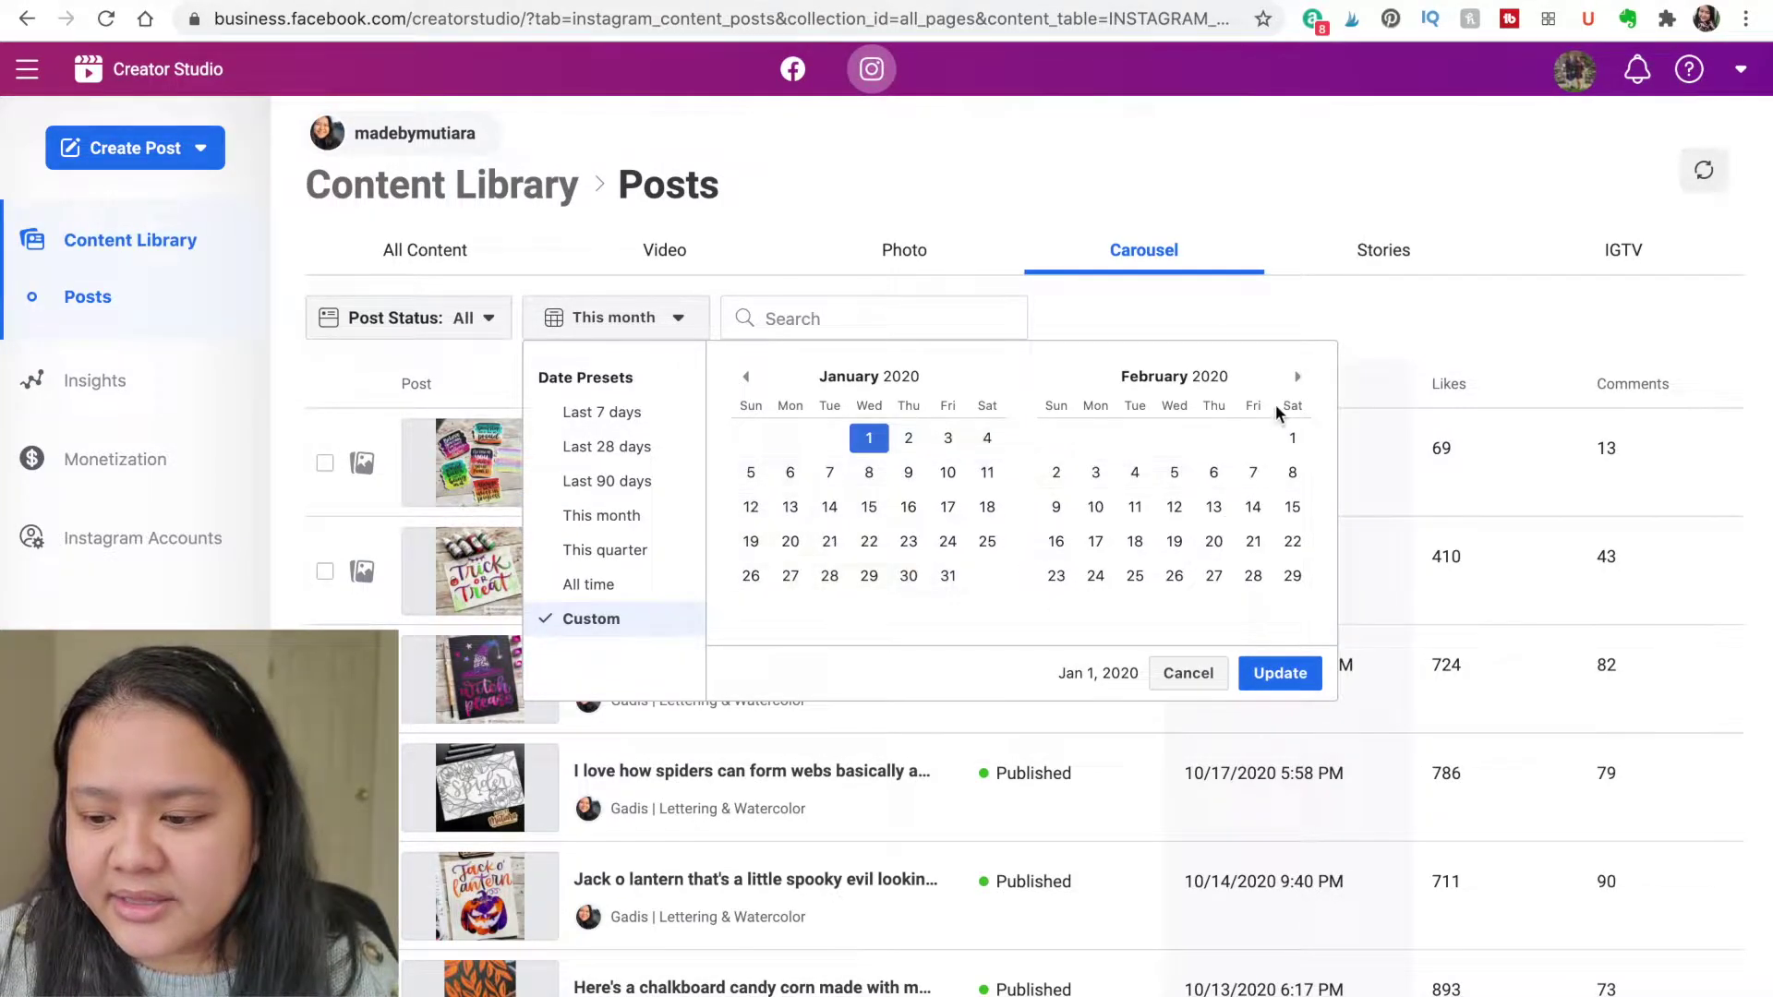
End the custom date range on Oct 25, 2020 and apply it to the carousel posts
{"action": "left_click", "coordinate": [1297, 377]}
{"action": "left_click", "coordinate": [1298, 376]}
{"action": "left_click", "coordinate": [1298, 377]}
{"action": "left_click", "coordinate": [1297, 377]}
{"action": "left_click", "coordinate": [1298, 377]}
{"action": "left_click", "coordinate": [1297, 377]}
{"action": "left_click", "coordinate": [1297, 376]}
{"action": "left_click", "coordinate": [1297, 376]}
{"action": "left_click", "coordinate": [1297, 377]}
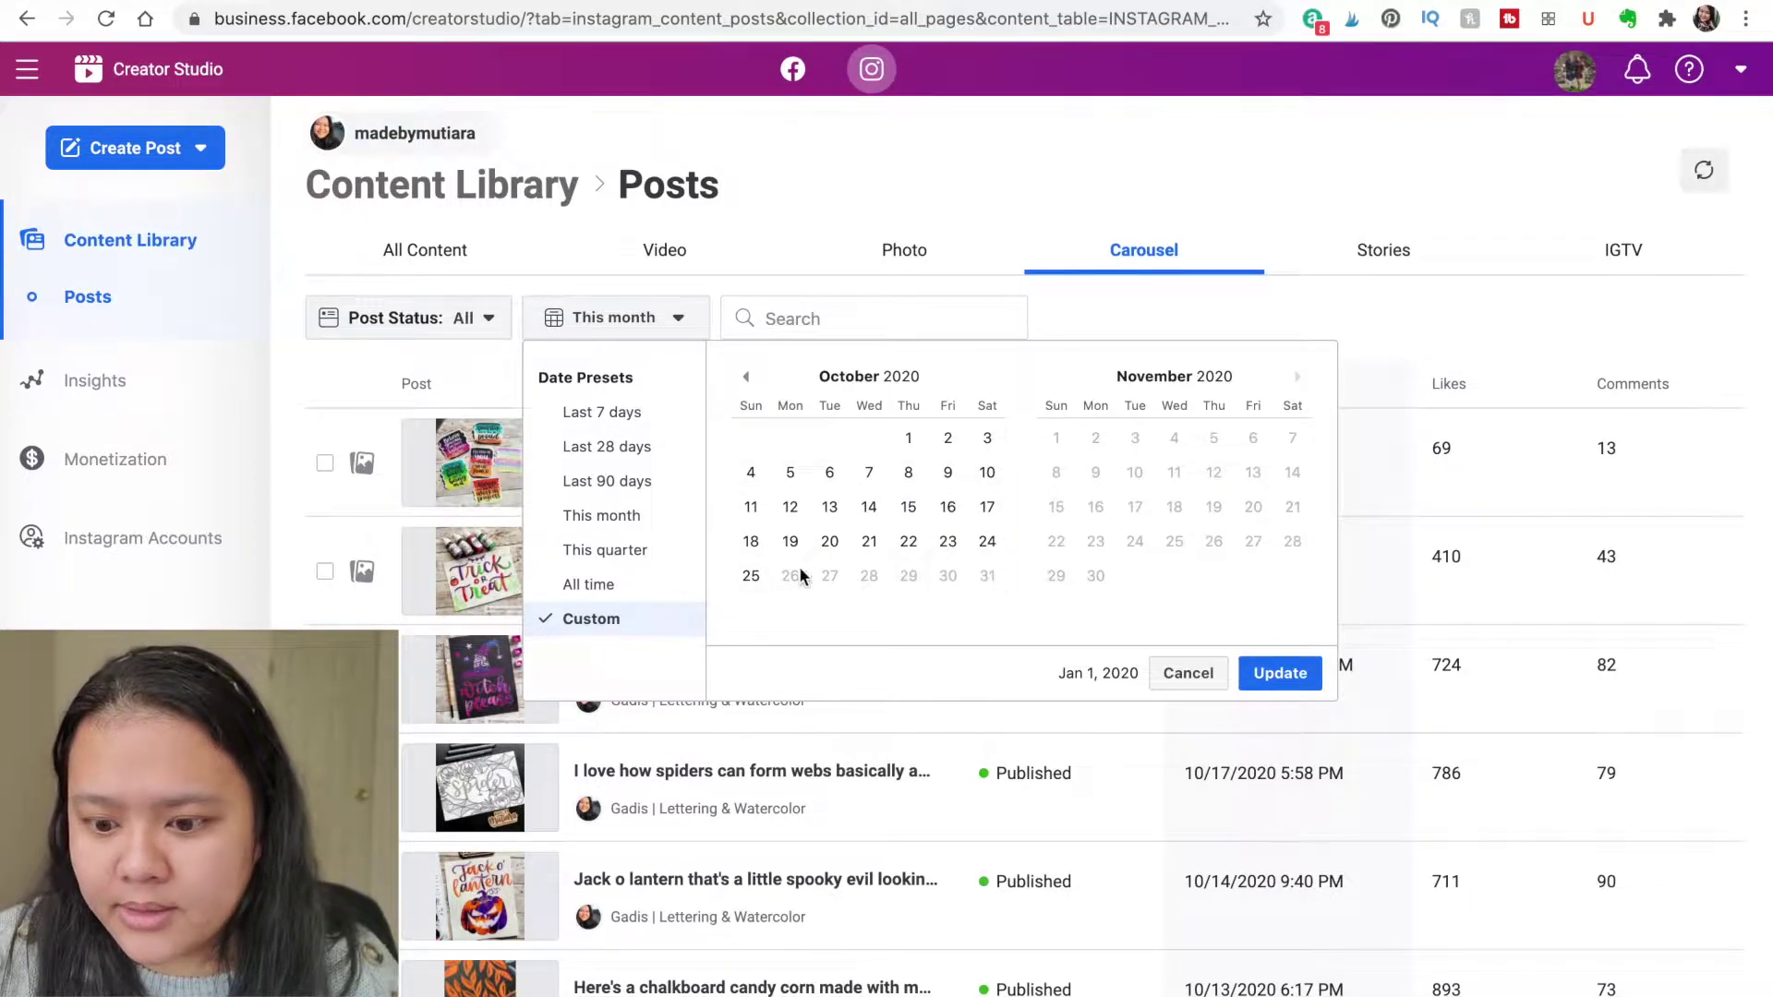
{"action": "left_click", "coordinate": [751, 578]}
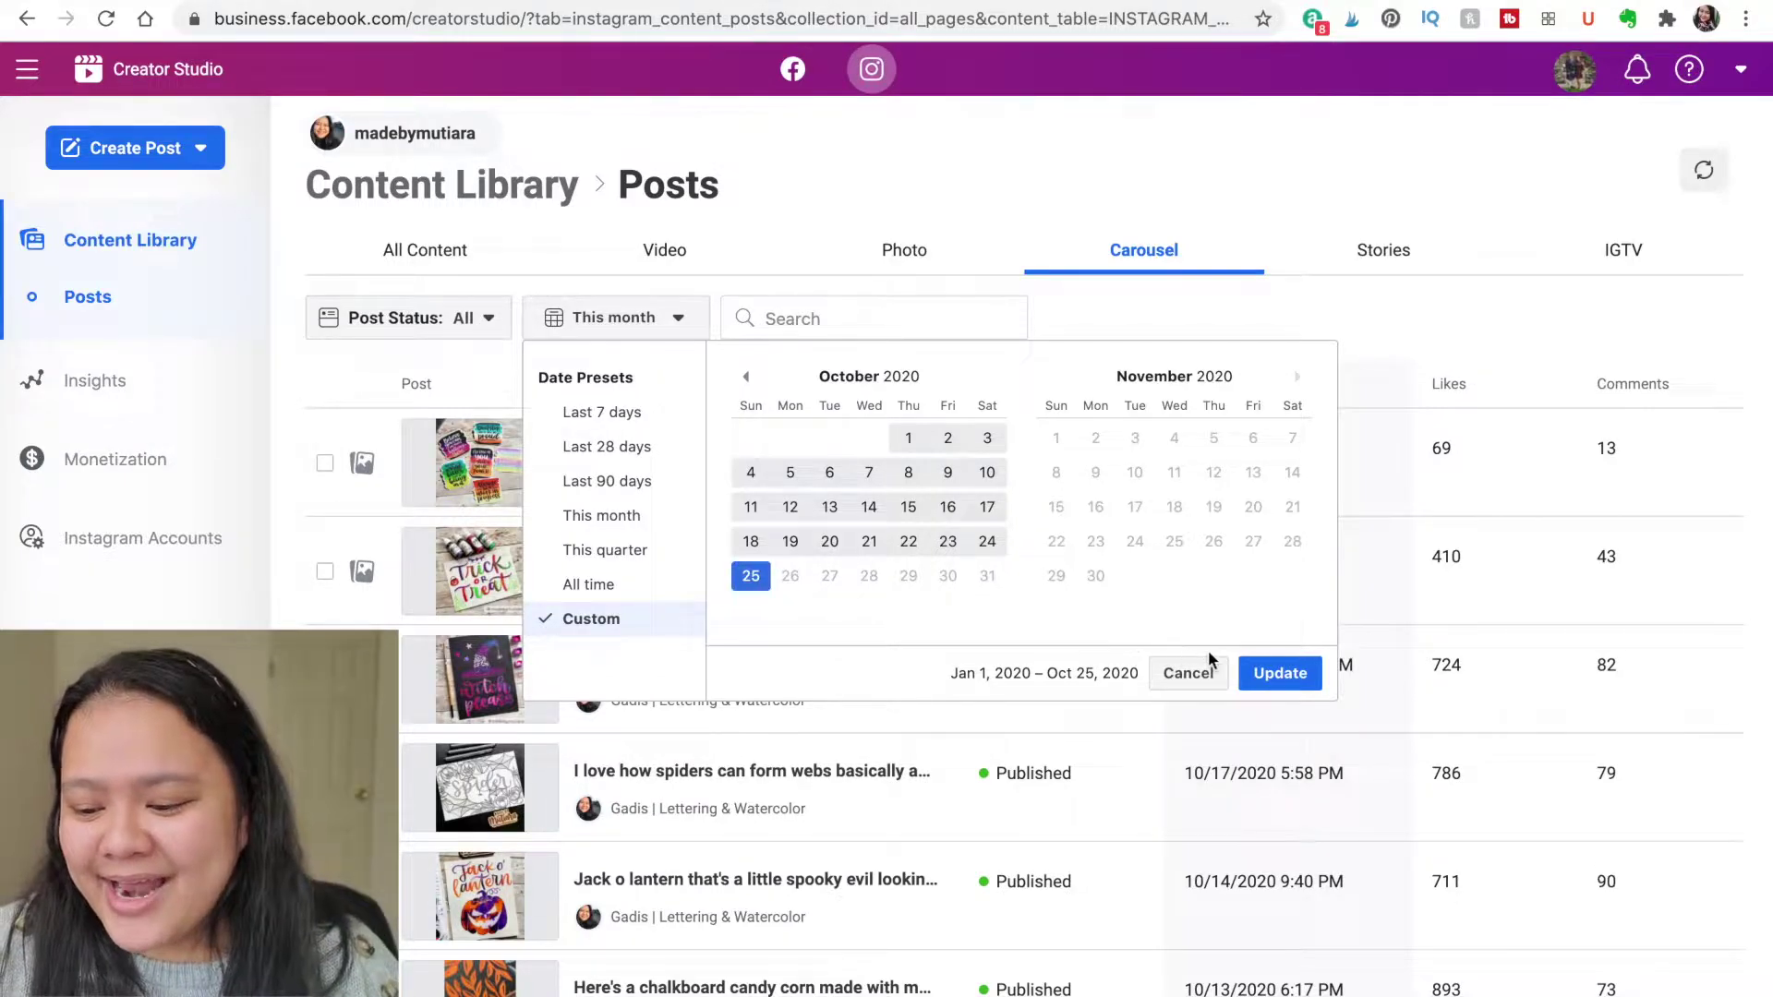
{"action": "left_click", "coordinate": [1278, 673]}
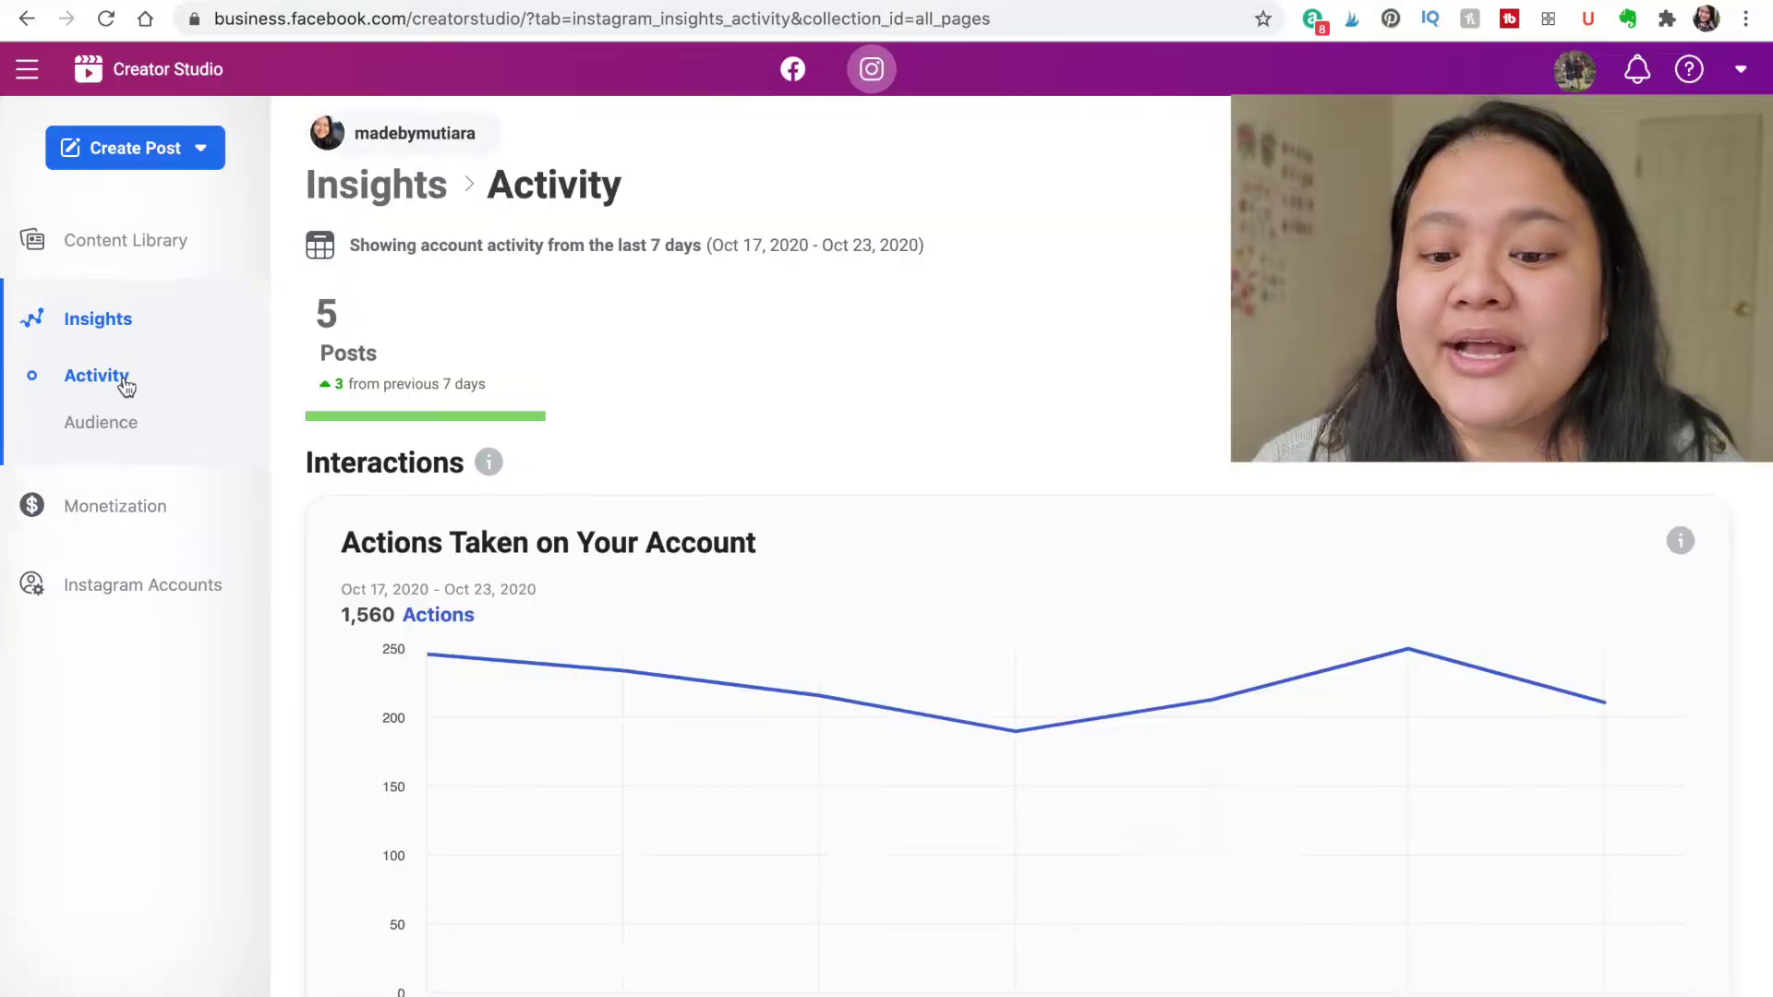
Examine the account activity insights for the last 7 days, covering actions taken, visits, accounts reached and impressions
{"action": "scroll", "coordinate": [1071, 260], "scroll_direction": "down", "scroll_amount": 3}
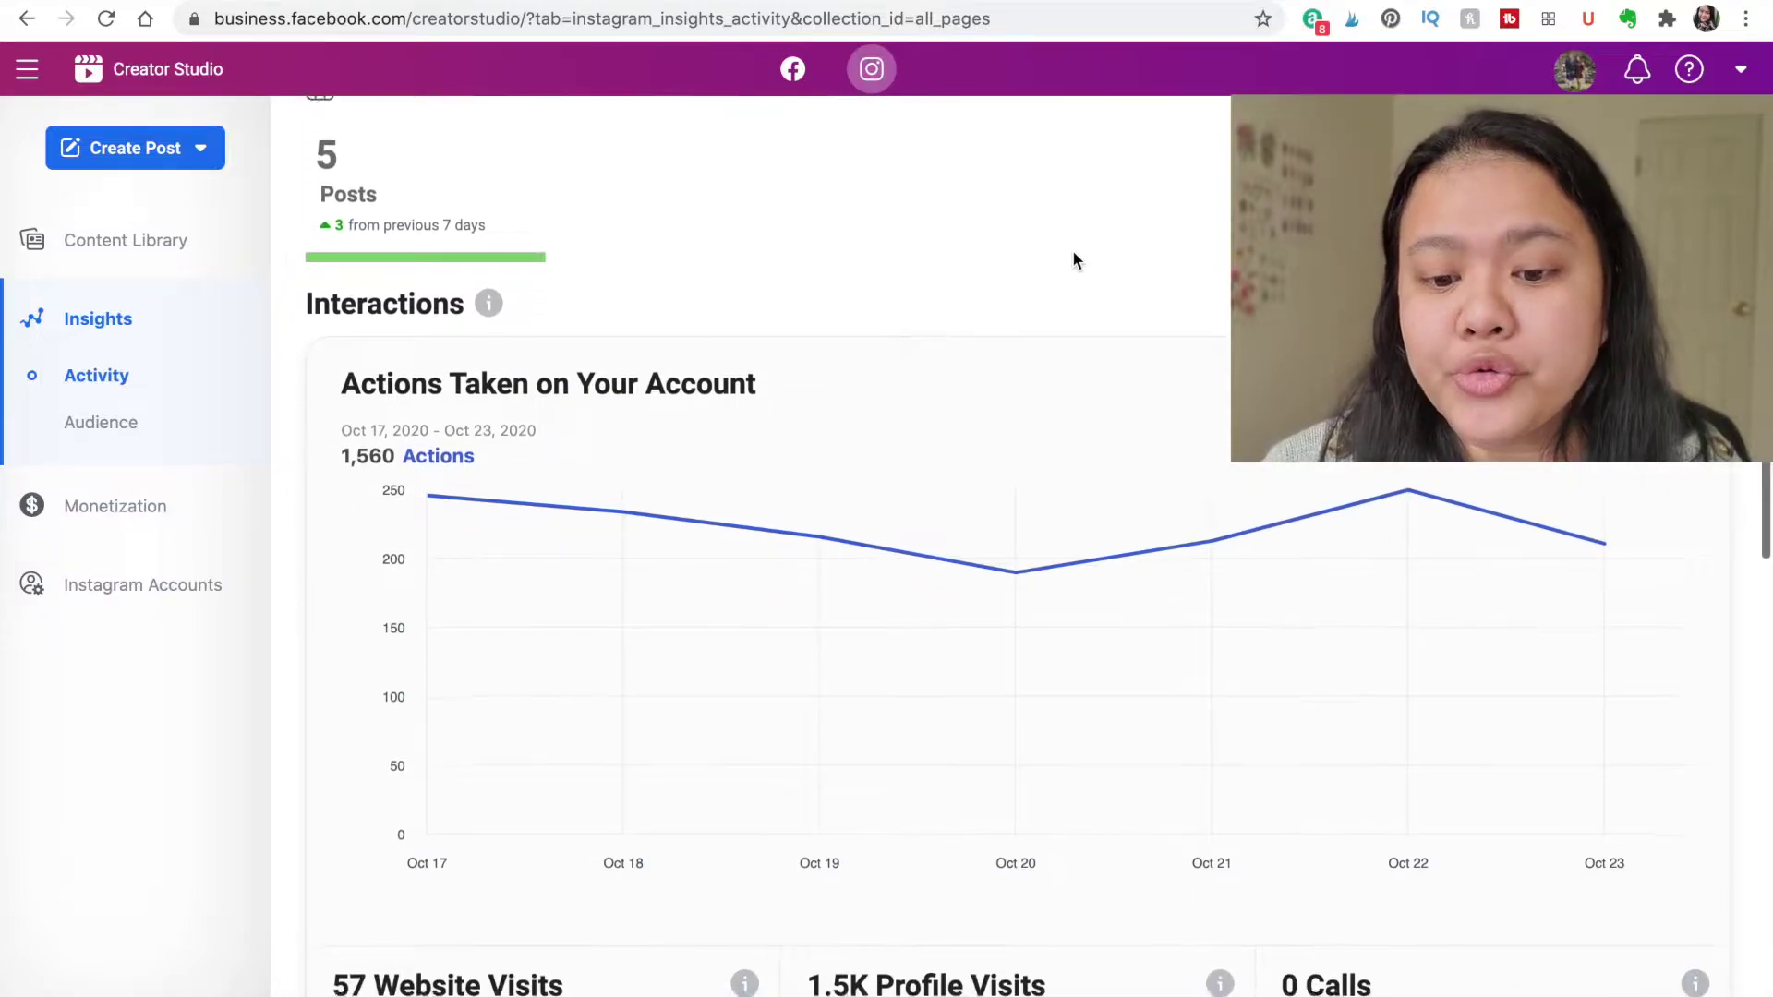
{"action": "scroll", "coordinate": [1074, 261], "scroll_direction": "down", "scroll_amount": 3}
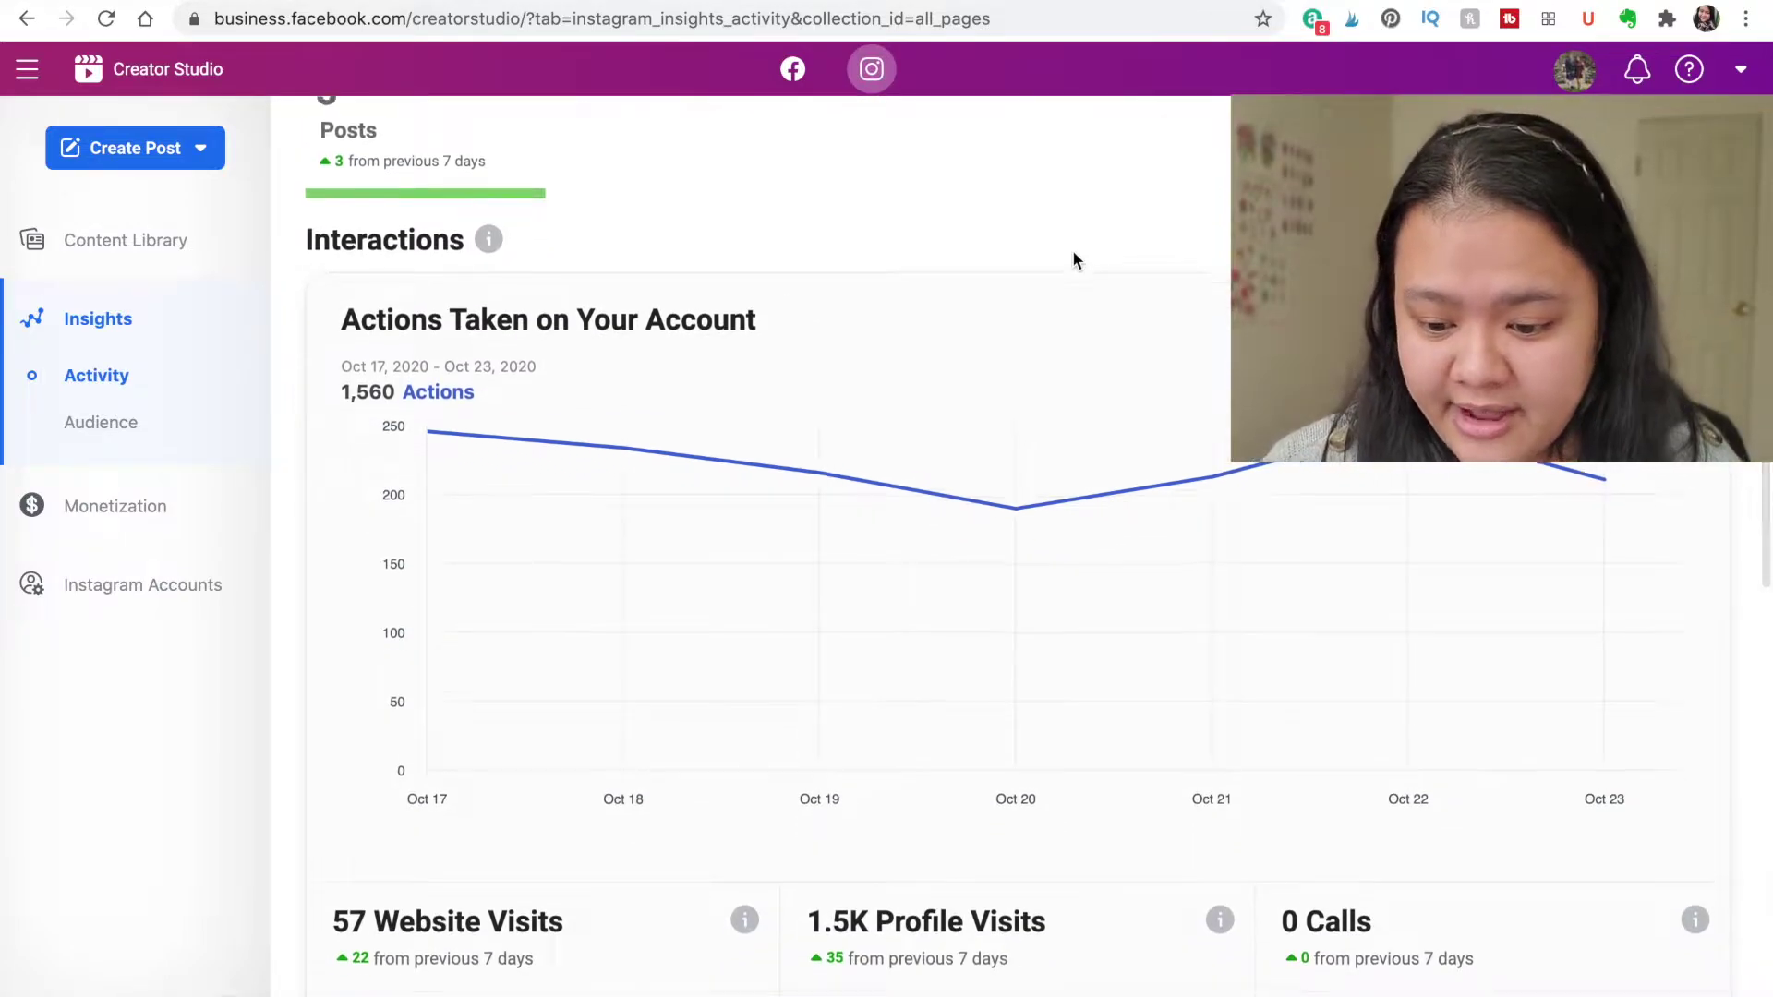
{"action": "scroll", "coordinate": [1073, 254], "scroll_direction": "down", "scroll_amount": 3}
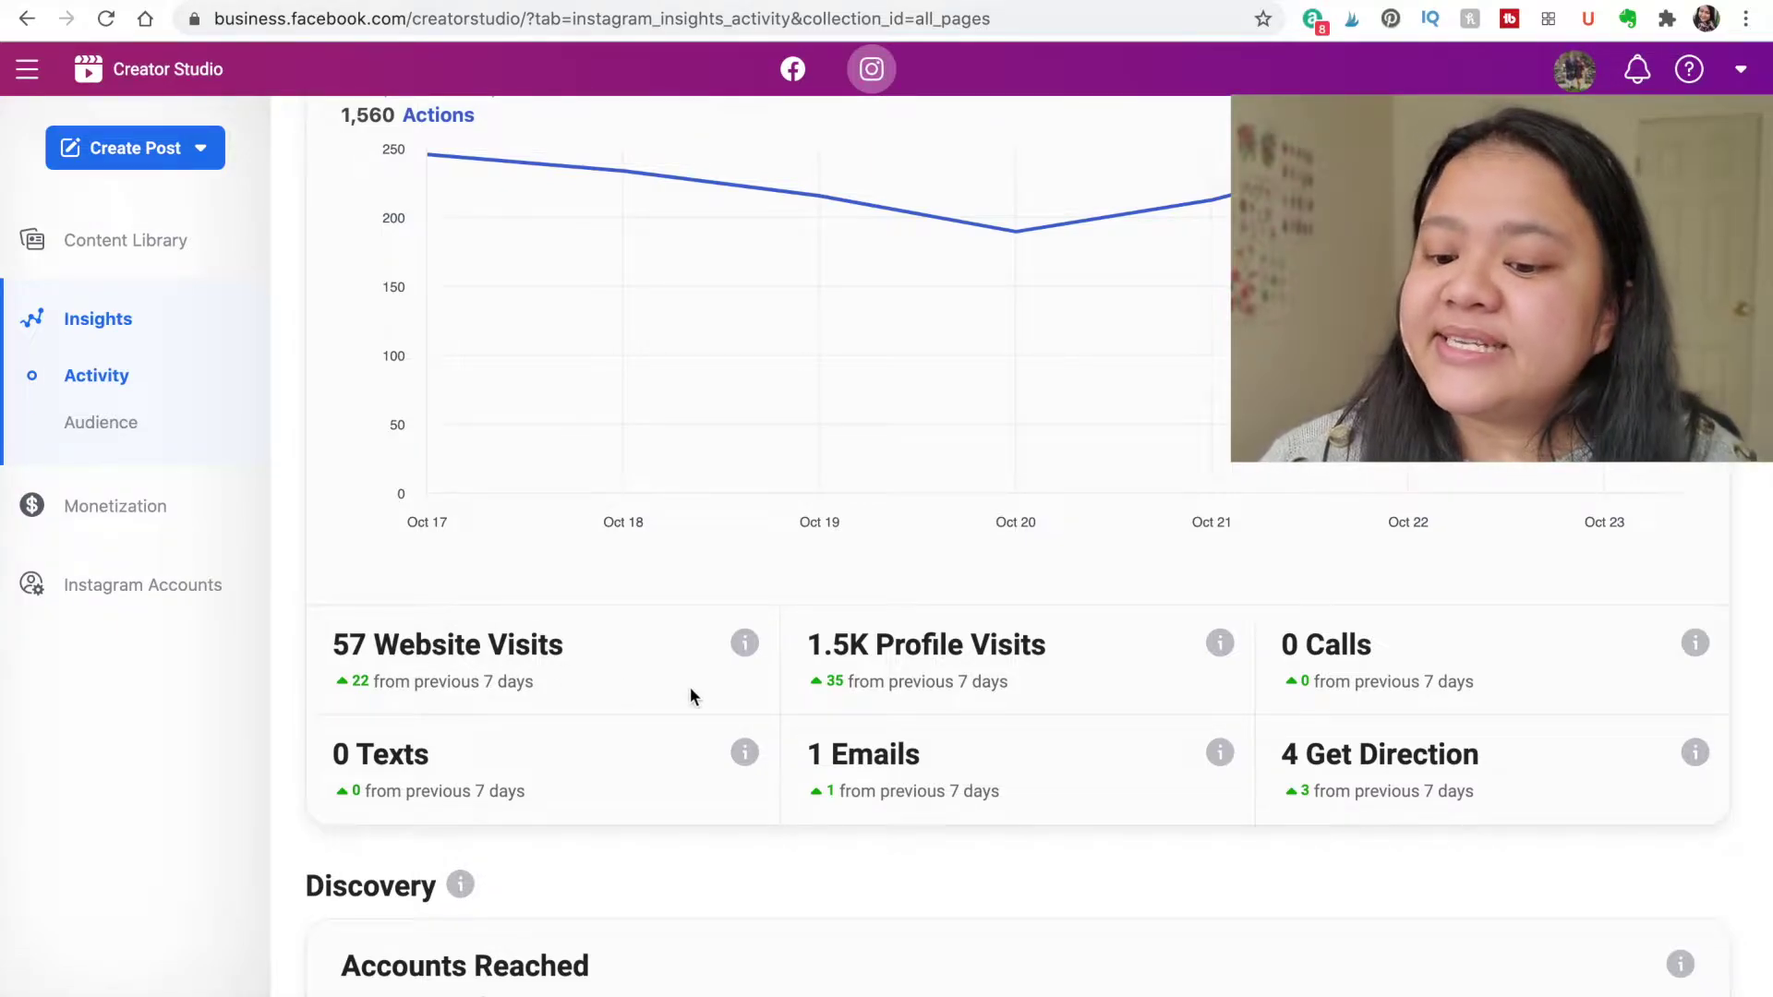
{"action": "scroll", "coordinate": [1283, 844], "scroll_direction": "down", "scroll_amount": 5}
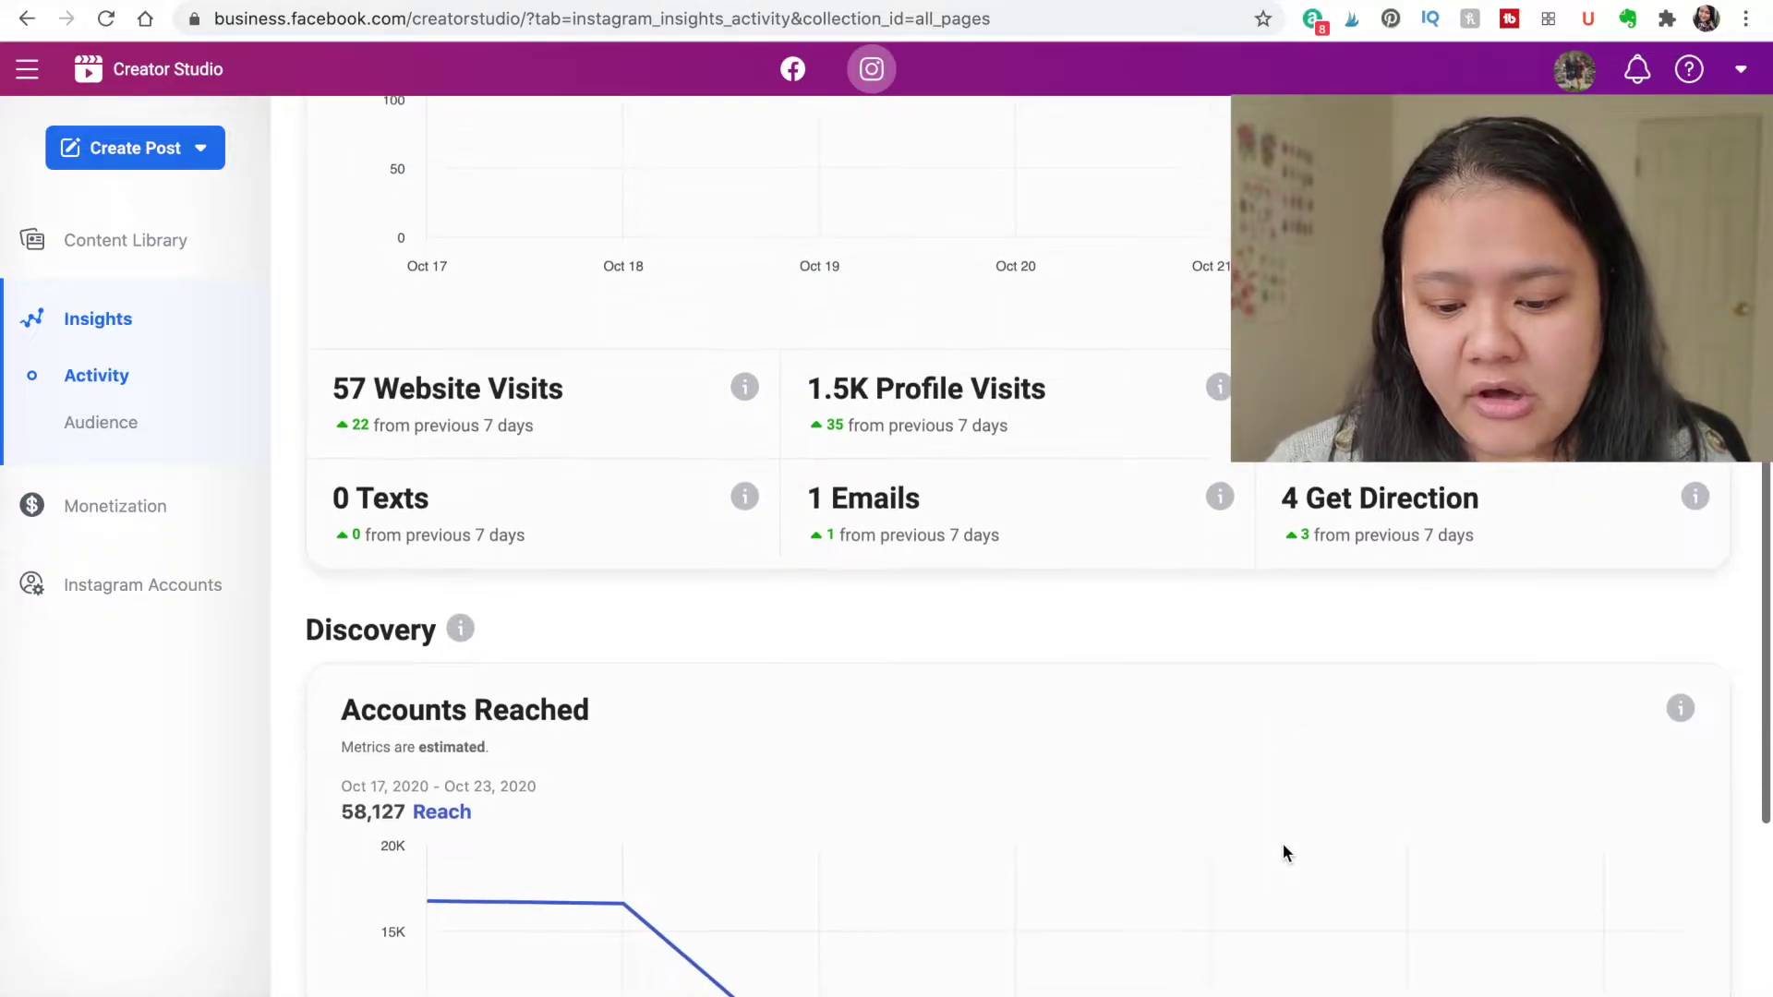
{"action": "scroll", "coordinate": [1283, 844], "scroll_direction": "down", "scroll_amount": 3}
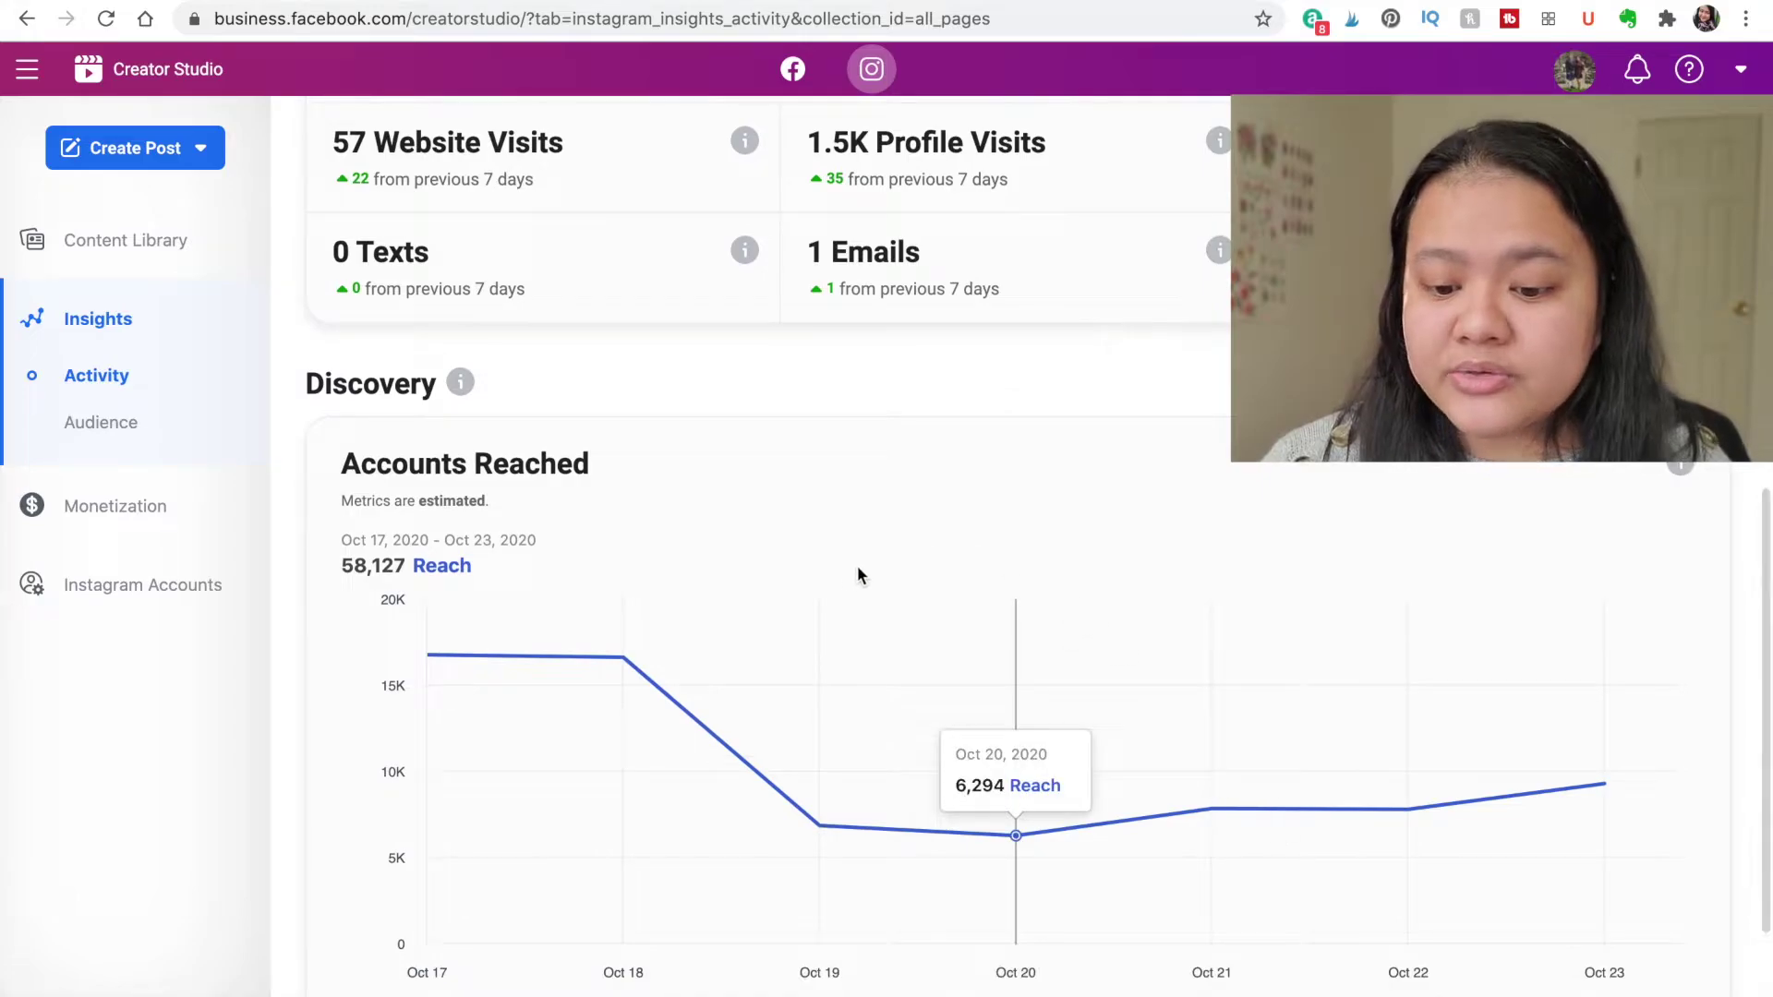
{"action": "scroll", "coordinate": [1060, 507], "scroll_direction": "down", "scroll_amount": 5}
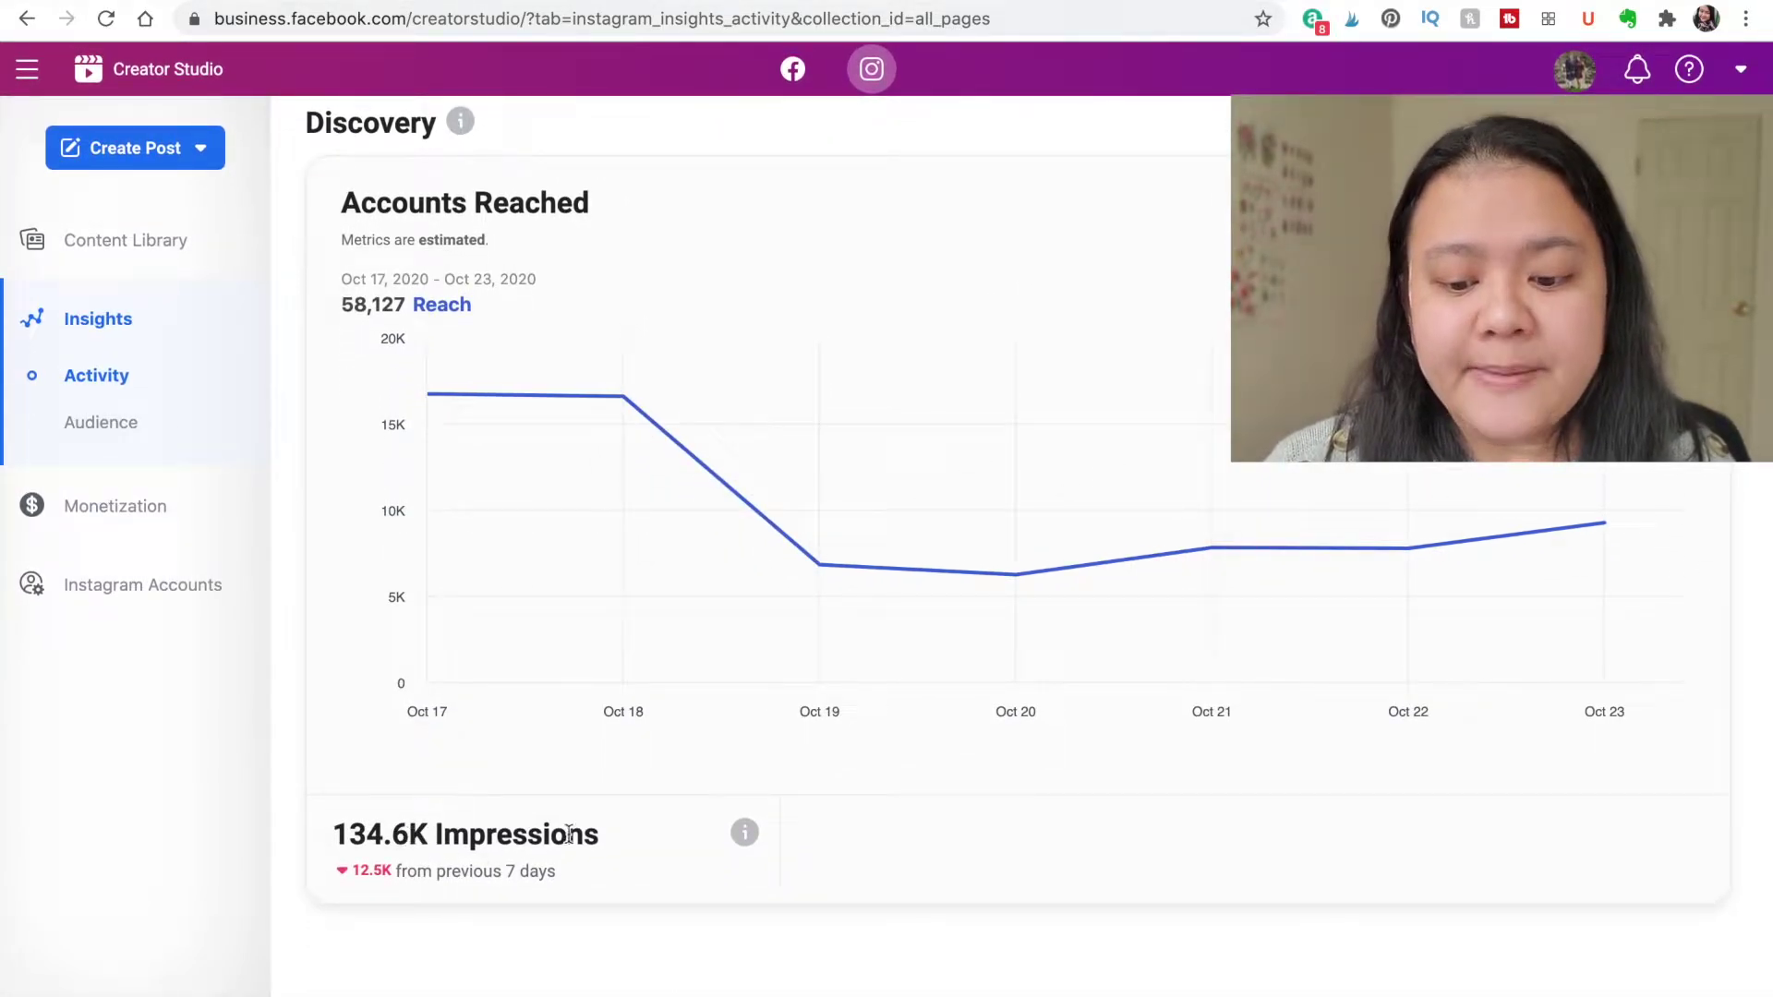
{"action": "mouse_move", "coordinate": [751, 836]}
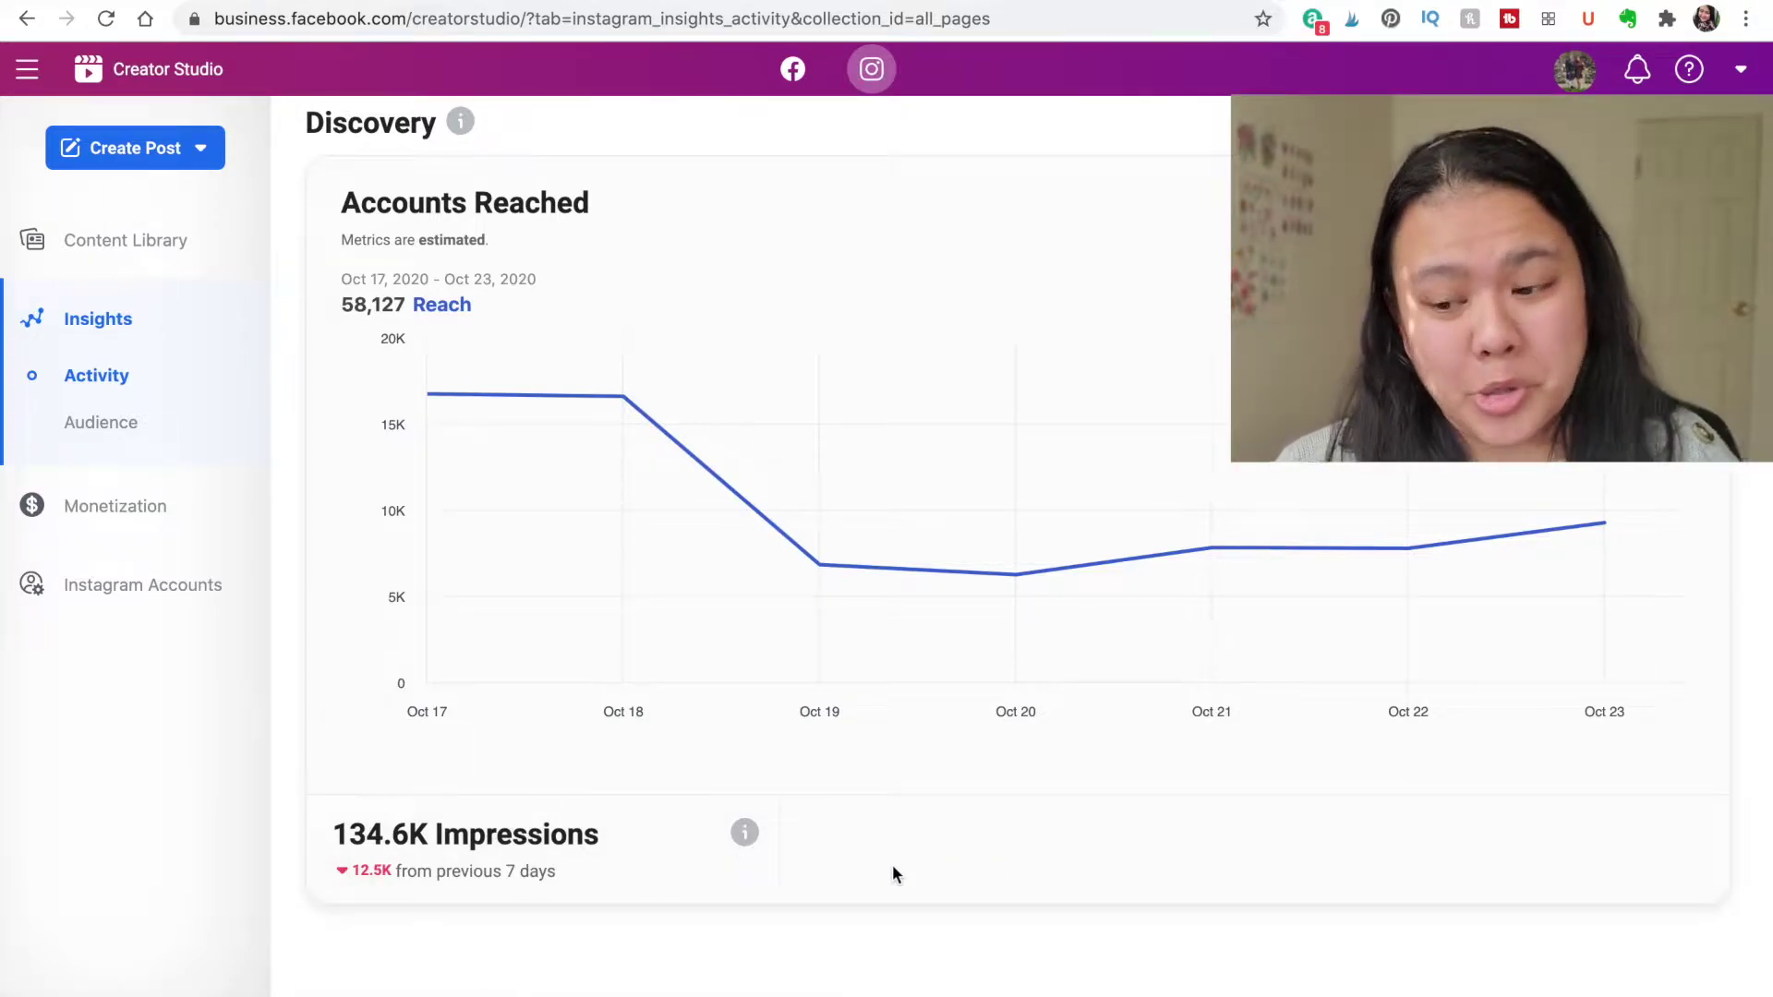
{"action": "scroll", "coordinate": [1056, 878], "scroll_direction": "up", "scroll_amount": 8}
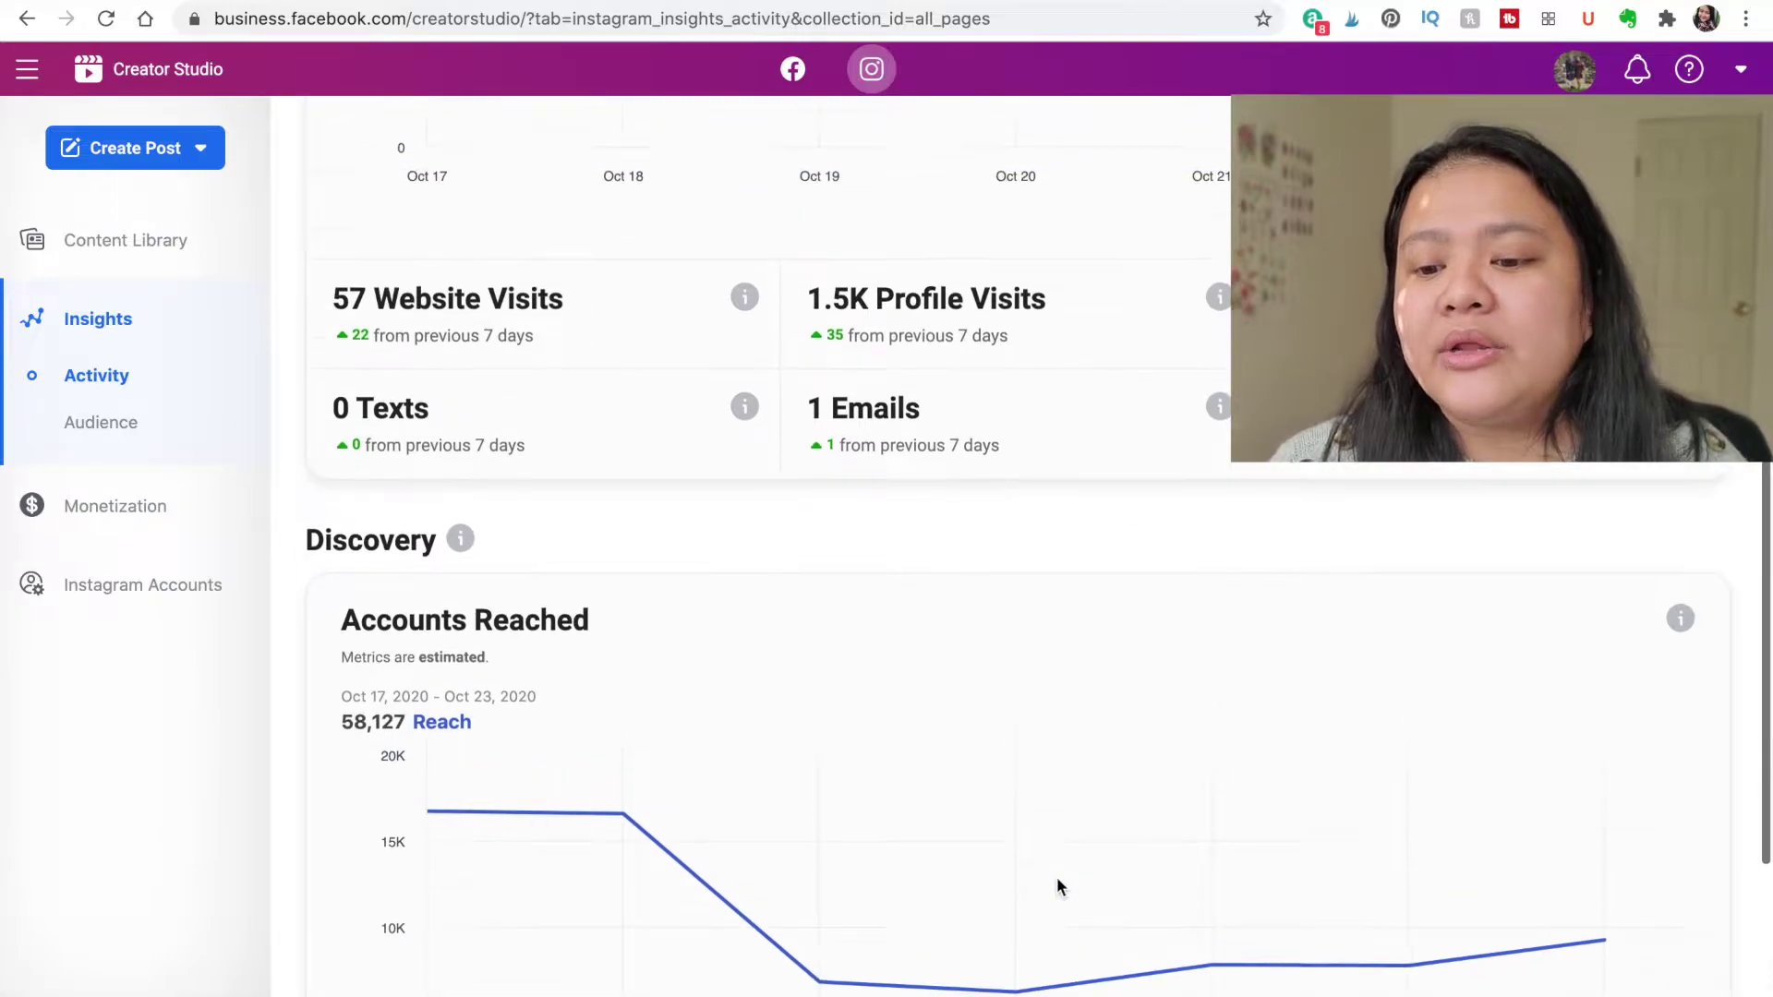
Examine the audience insights, covering when followers are on Instagram by day and hour, and their top countries and cities
{"action": "scroll", "coordinate": [1056, 877], "scroll_direction": "up", "scroll_amount": 5}
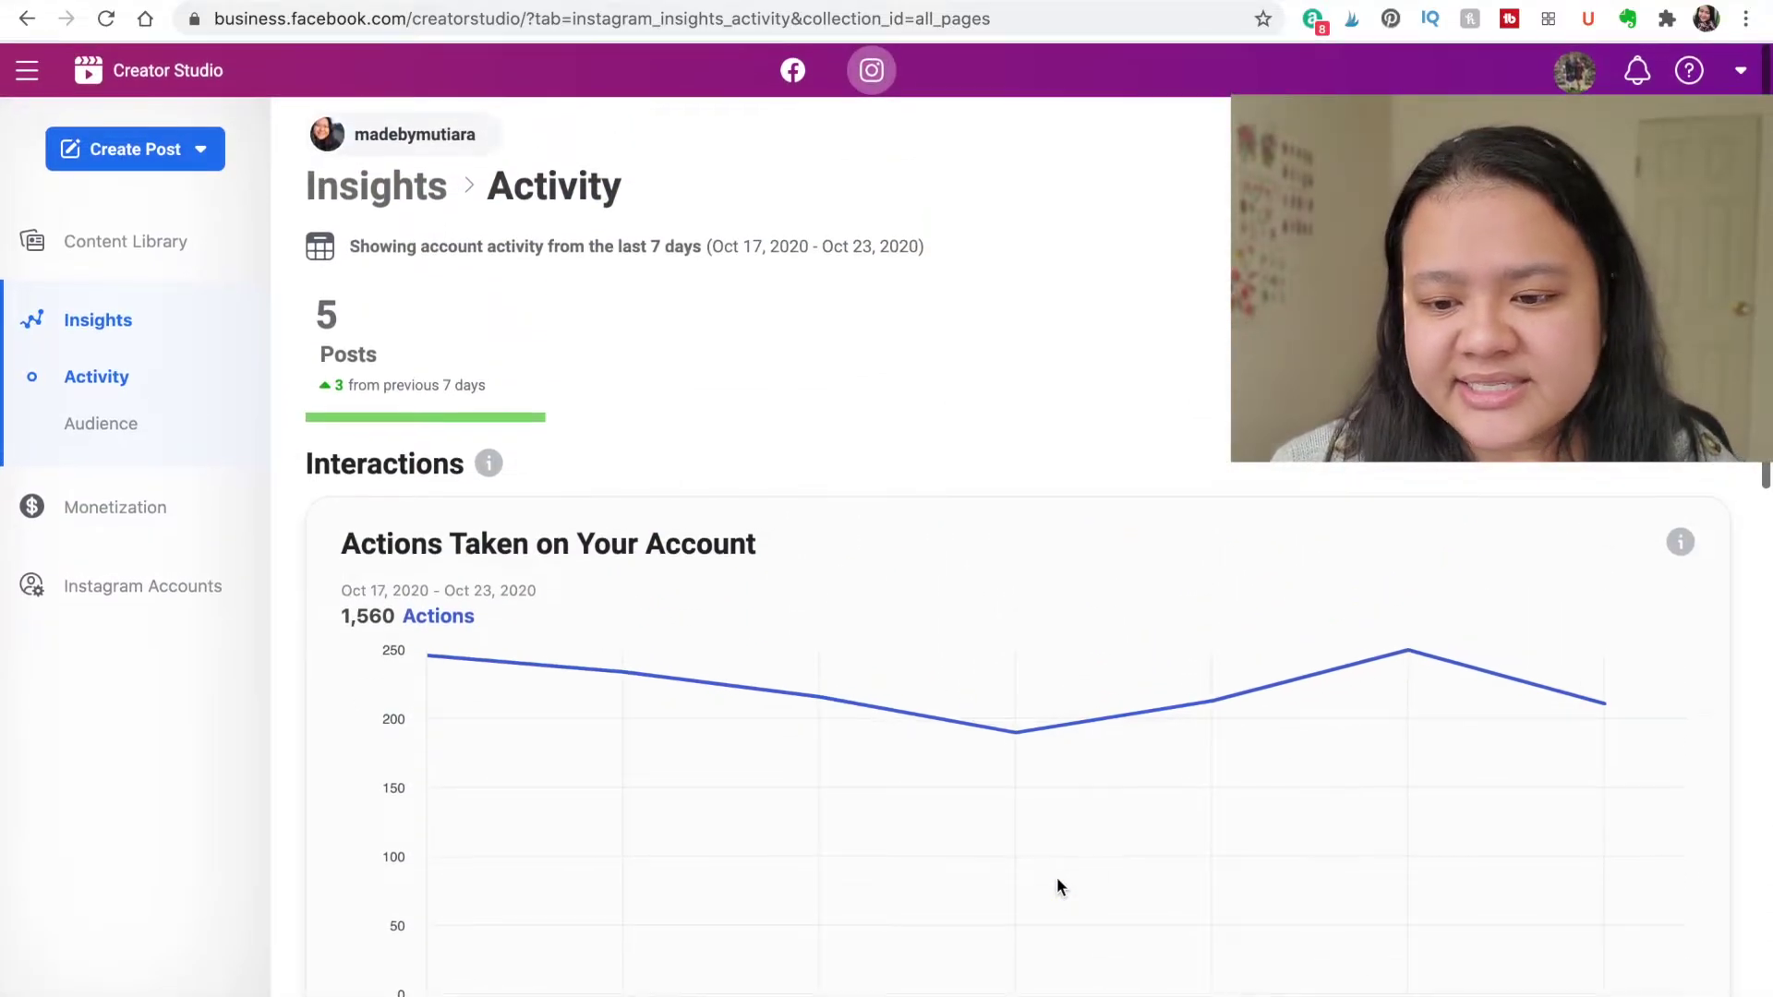
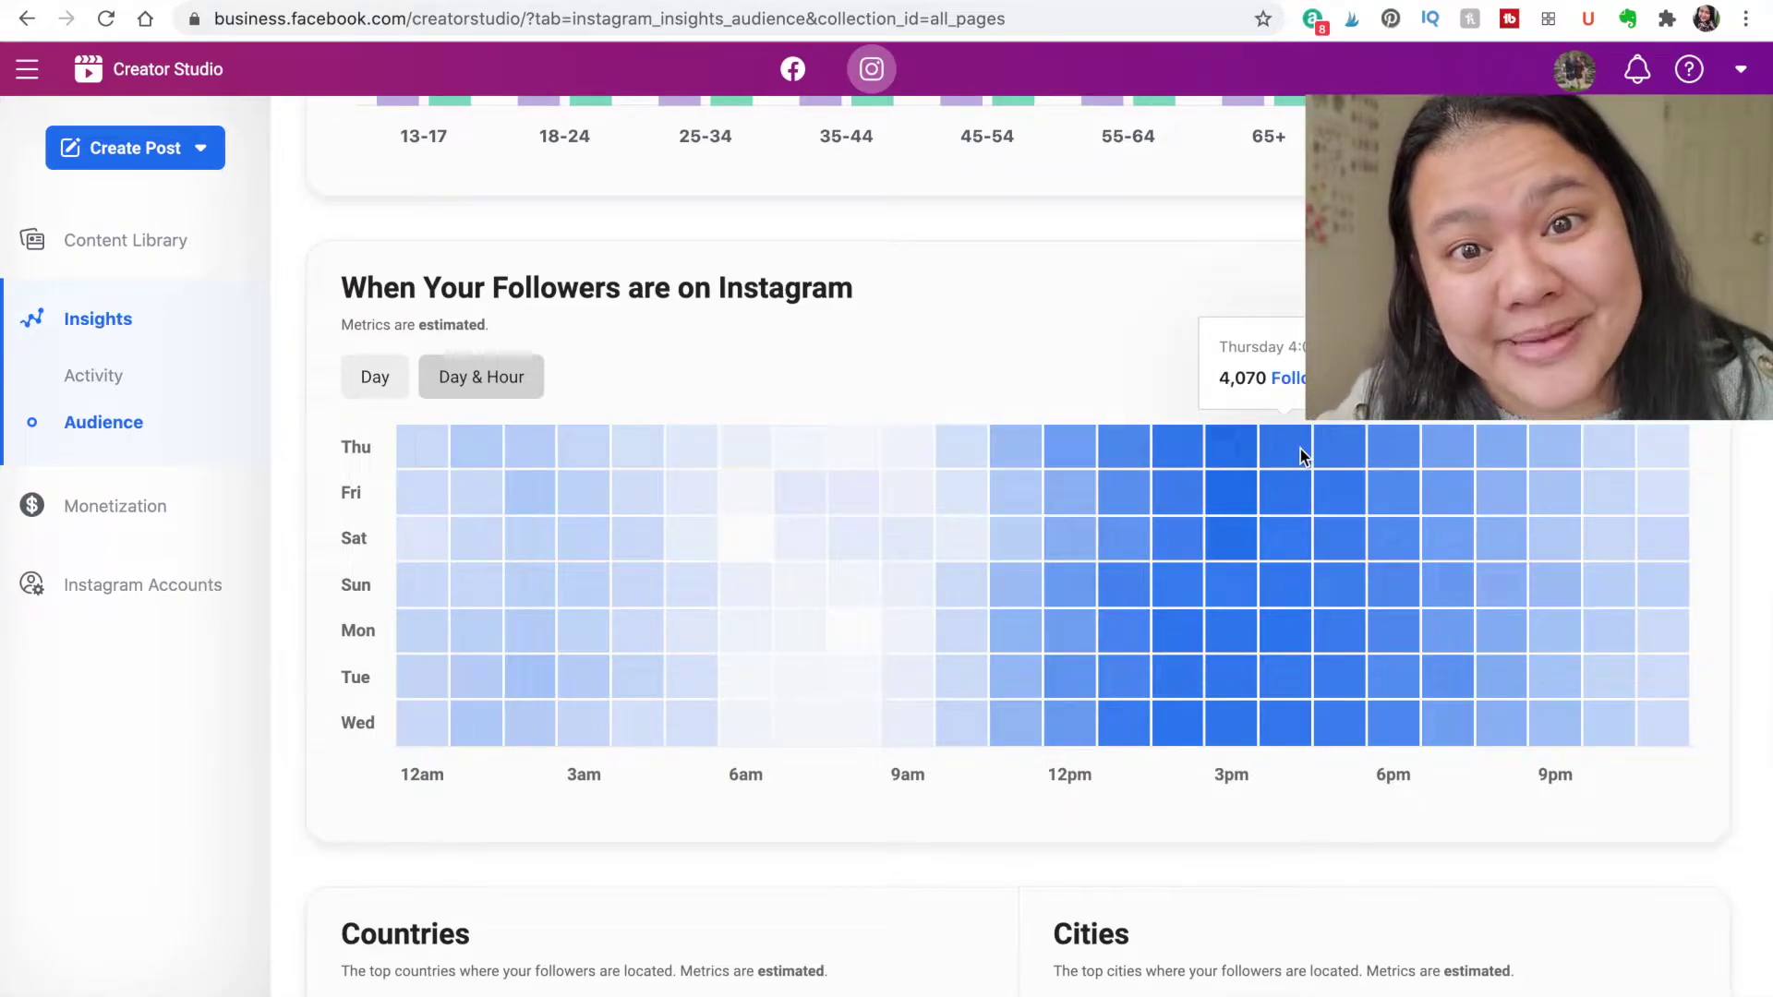
{"action": "mouse_move", "coordinate": [1319, 510]}
{"action": "mouse_move", "coordinate": [1252, 589]}
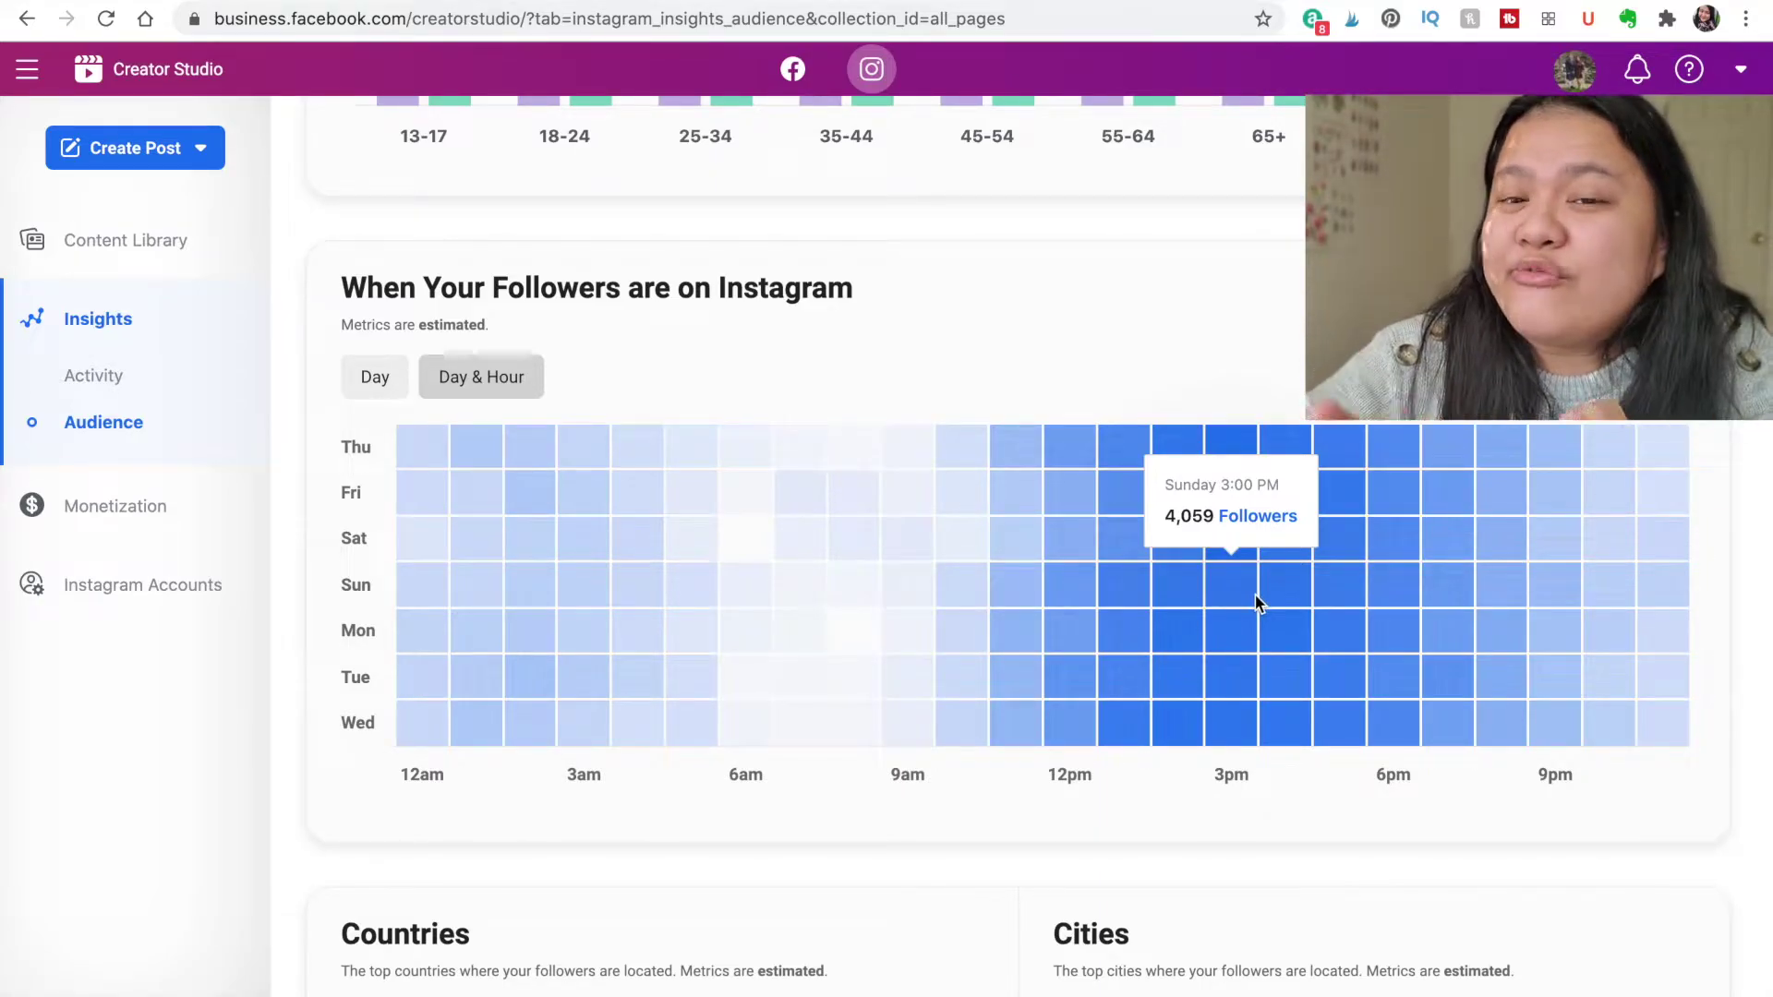
{"action": "scroll", "coordinate": [1183, 609], "scroll_direction": "down", "scroll_amount": 3}
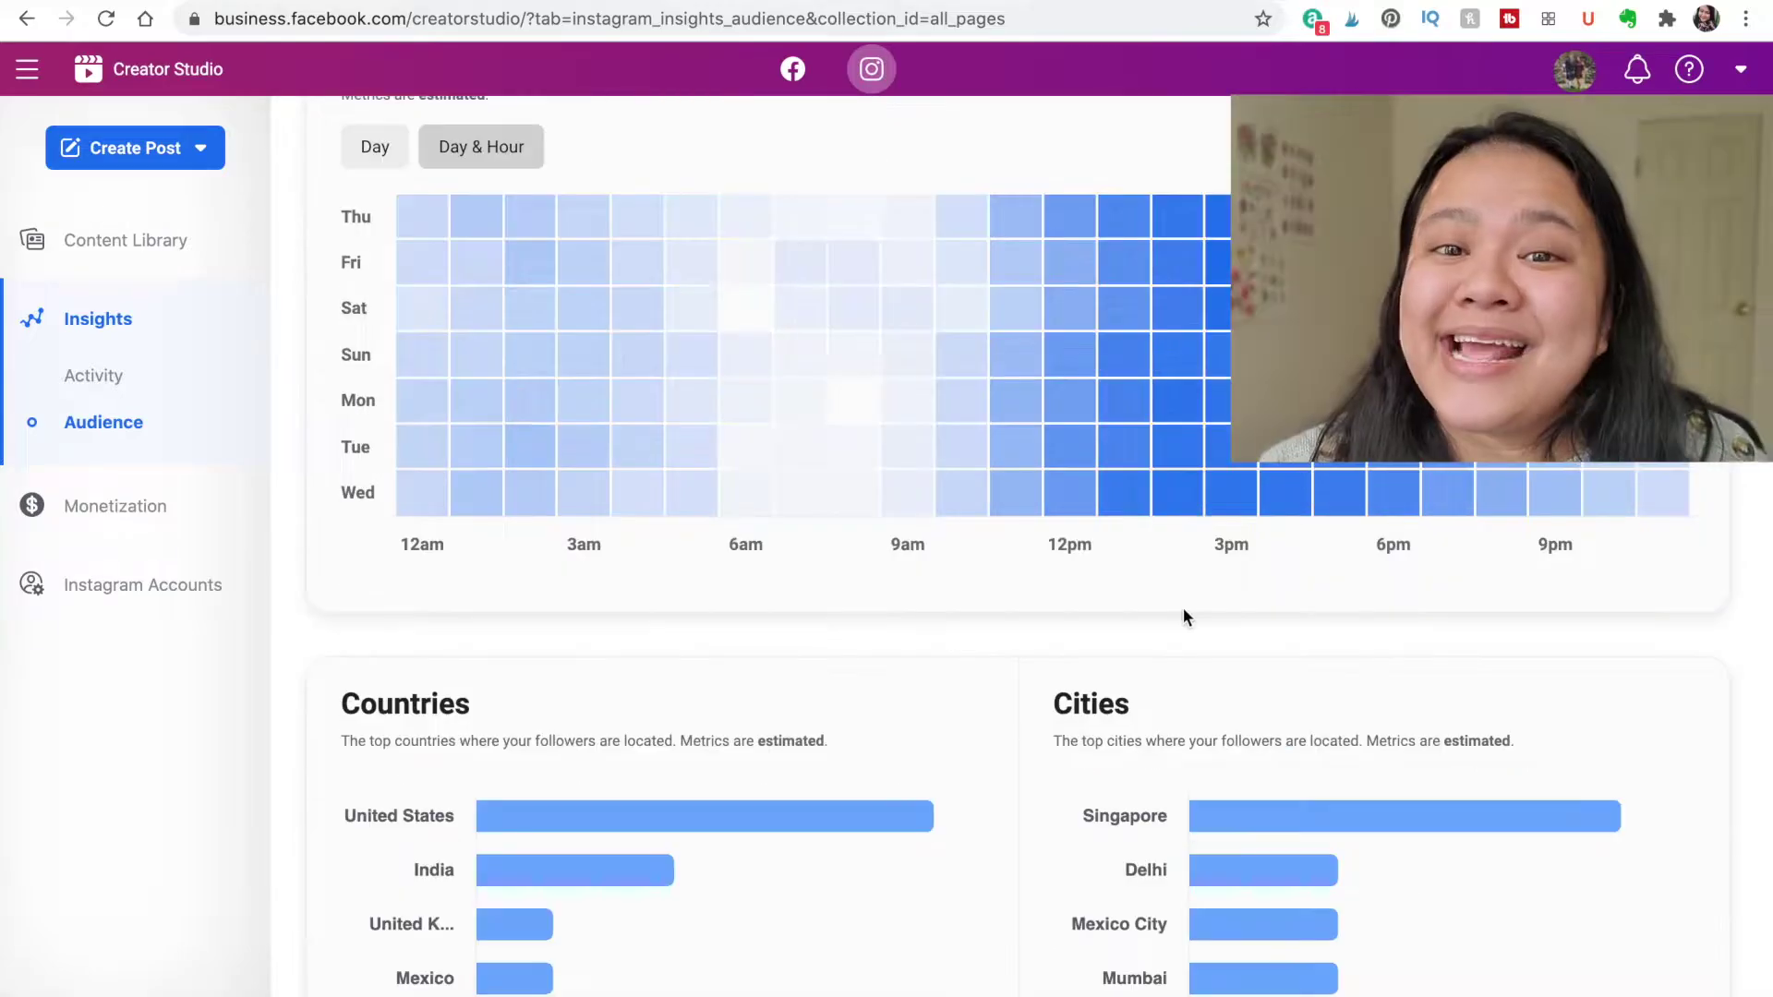
{"action": "scroll", "coordinate": [1184, 613], "scroll_direction": "down", "scroll_amount": 1}
{"action": "scroll", "coordinate": [1184, 613], "scroll_direction": "down", "scroll_amount": 1}
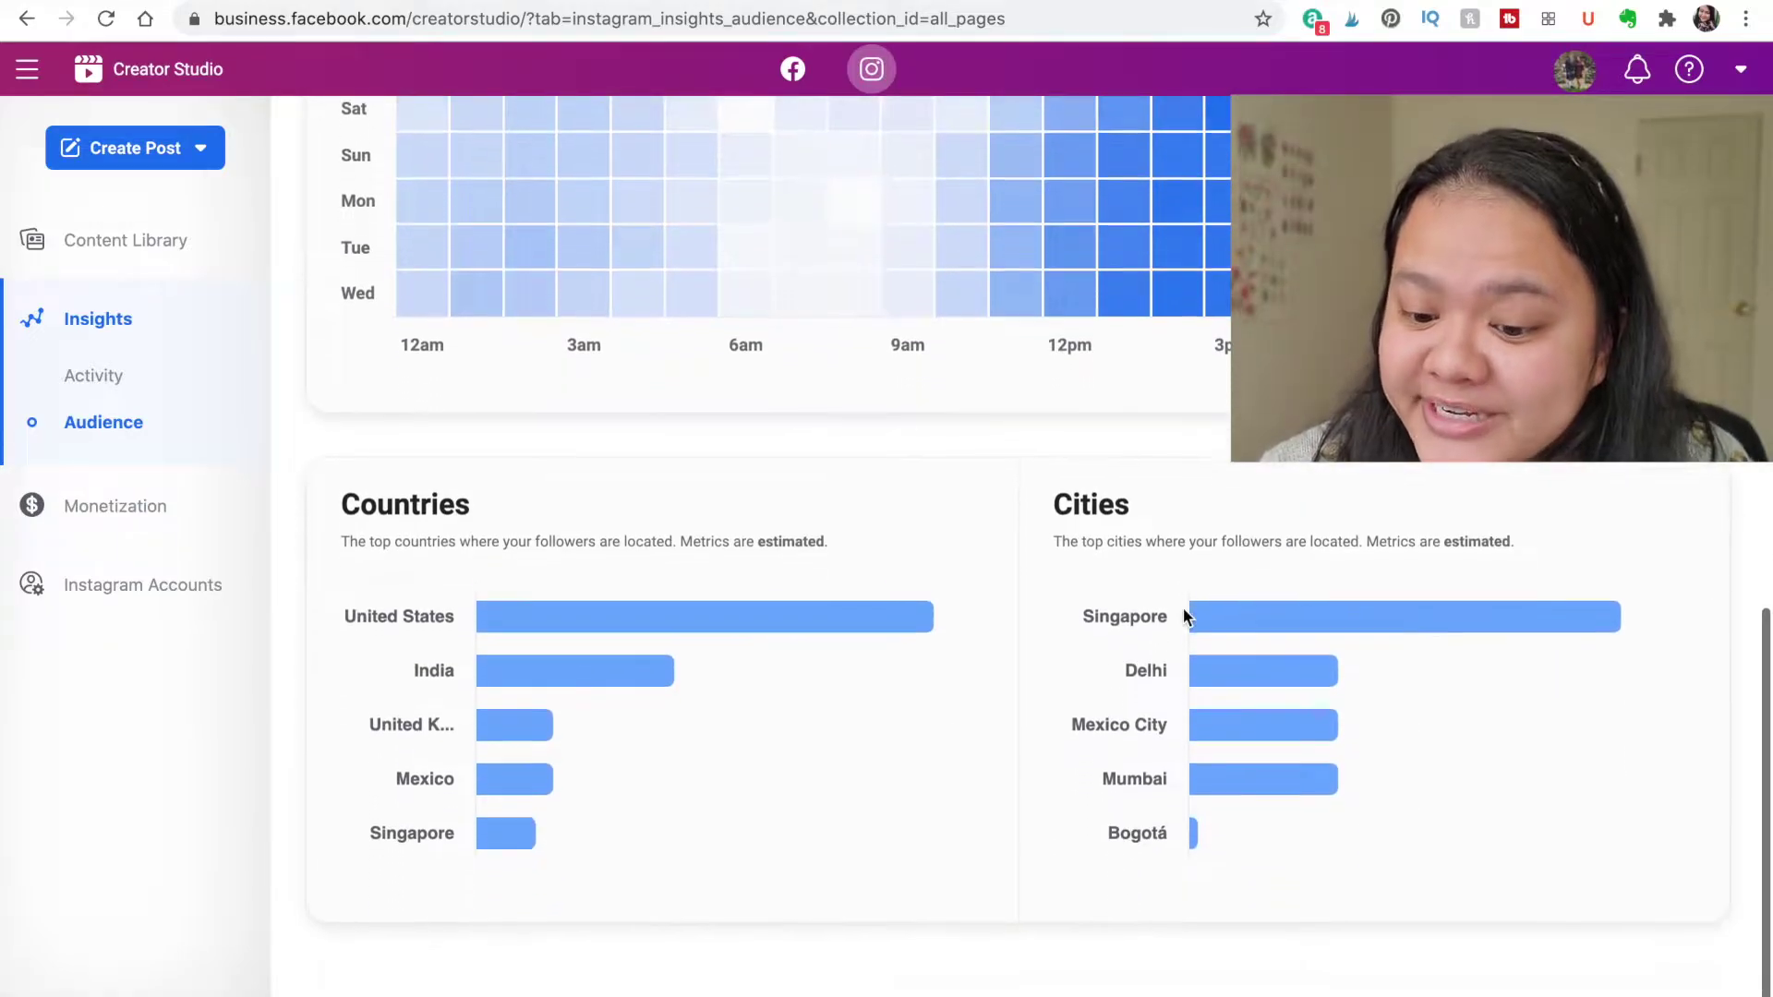
{"action": "mouse_move", "coordinate": [690, 667]}
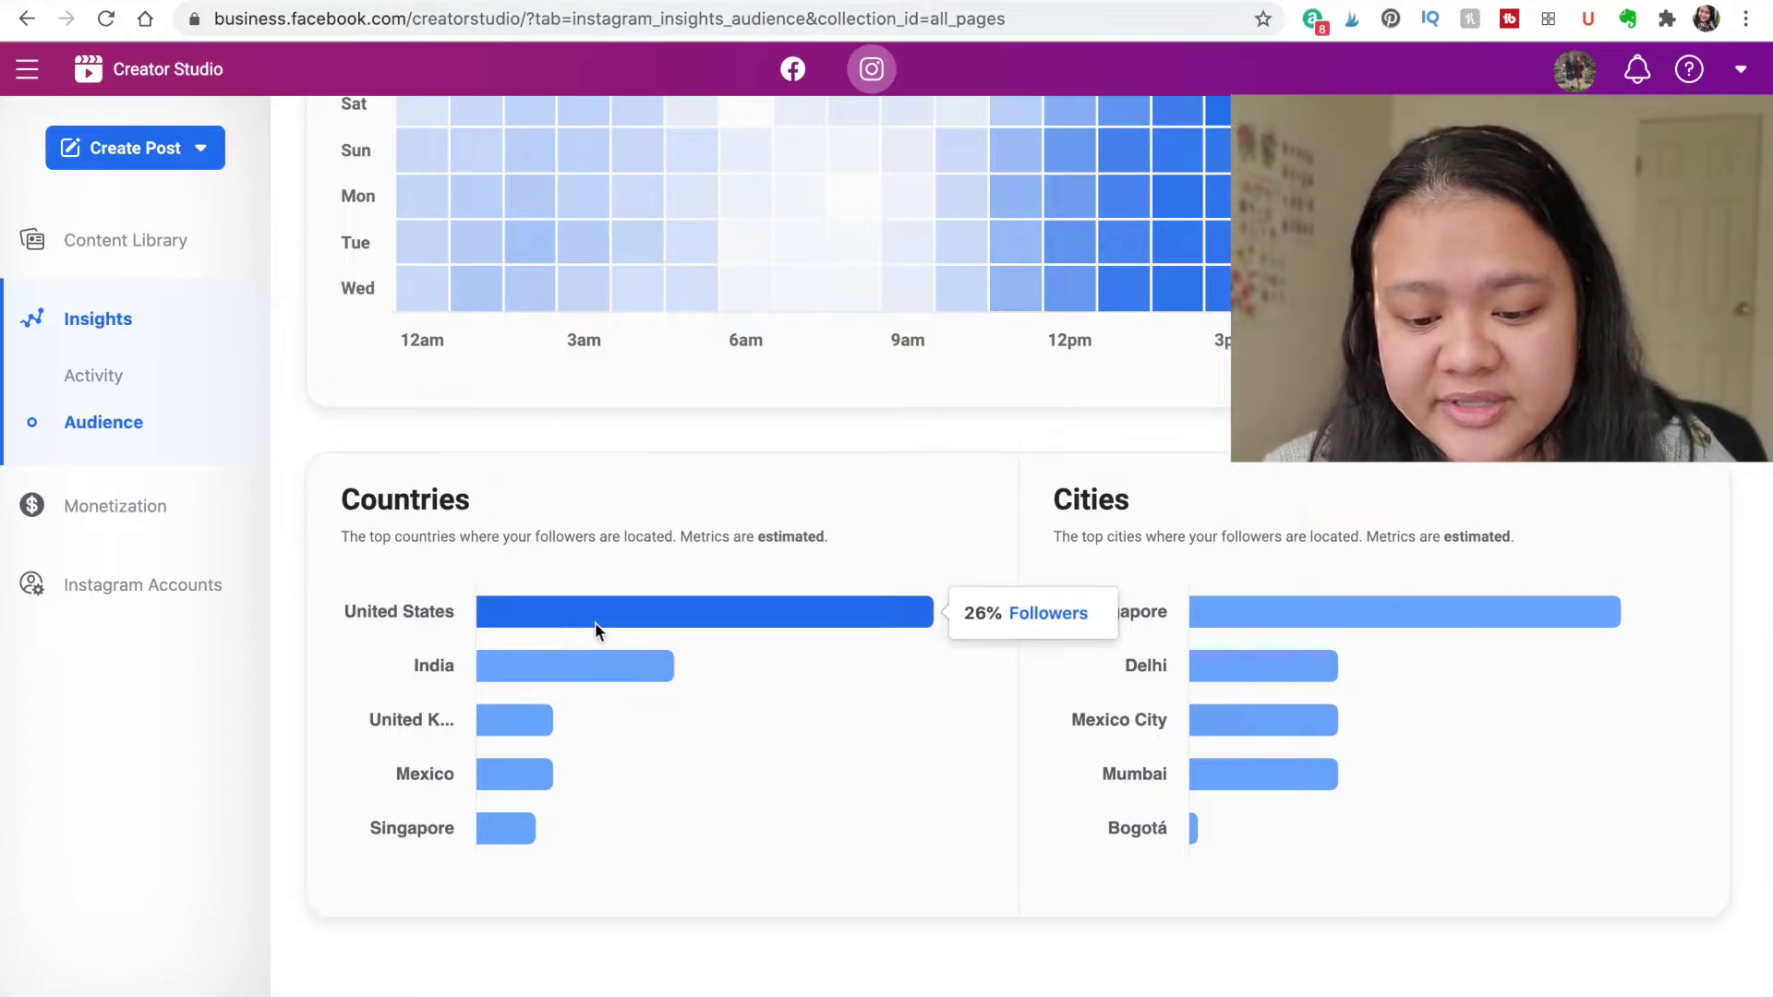
{"action": "mouse_move", "coordinate": [530, 775]}
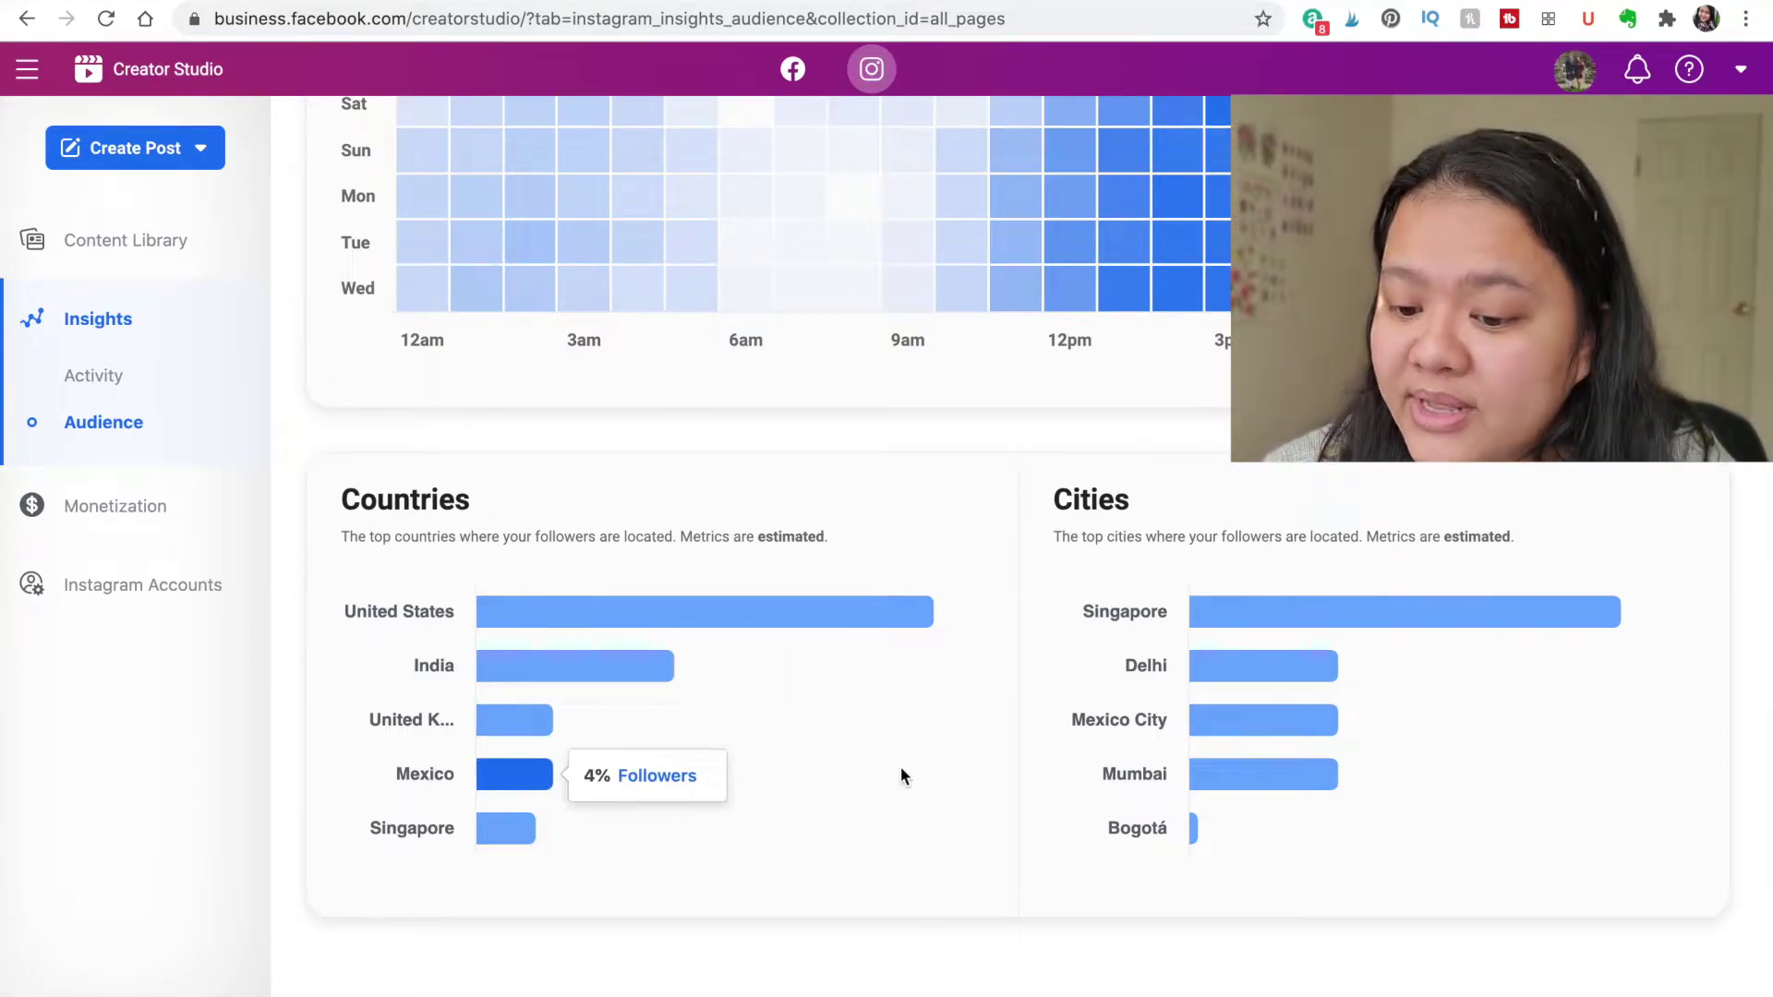
{"action": "scroll", "coordinate": [1055, 743], "scroll_direction": "down", "scroll_amount": 1}
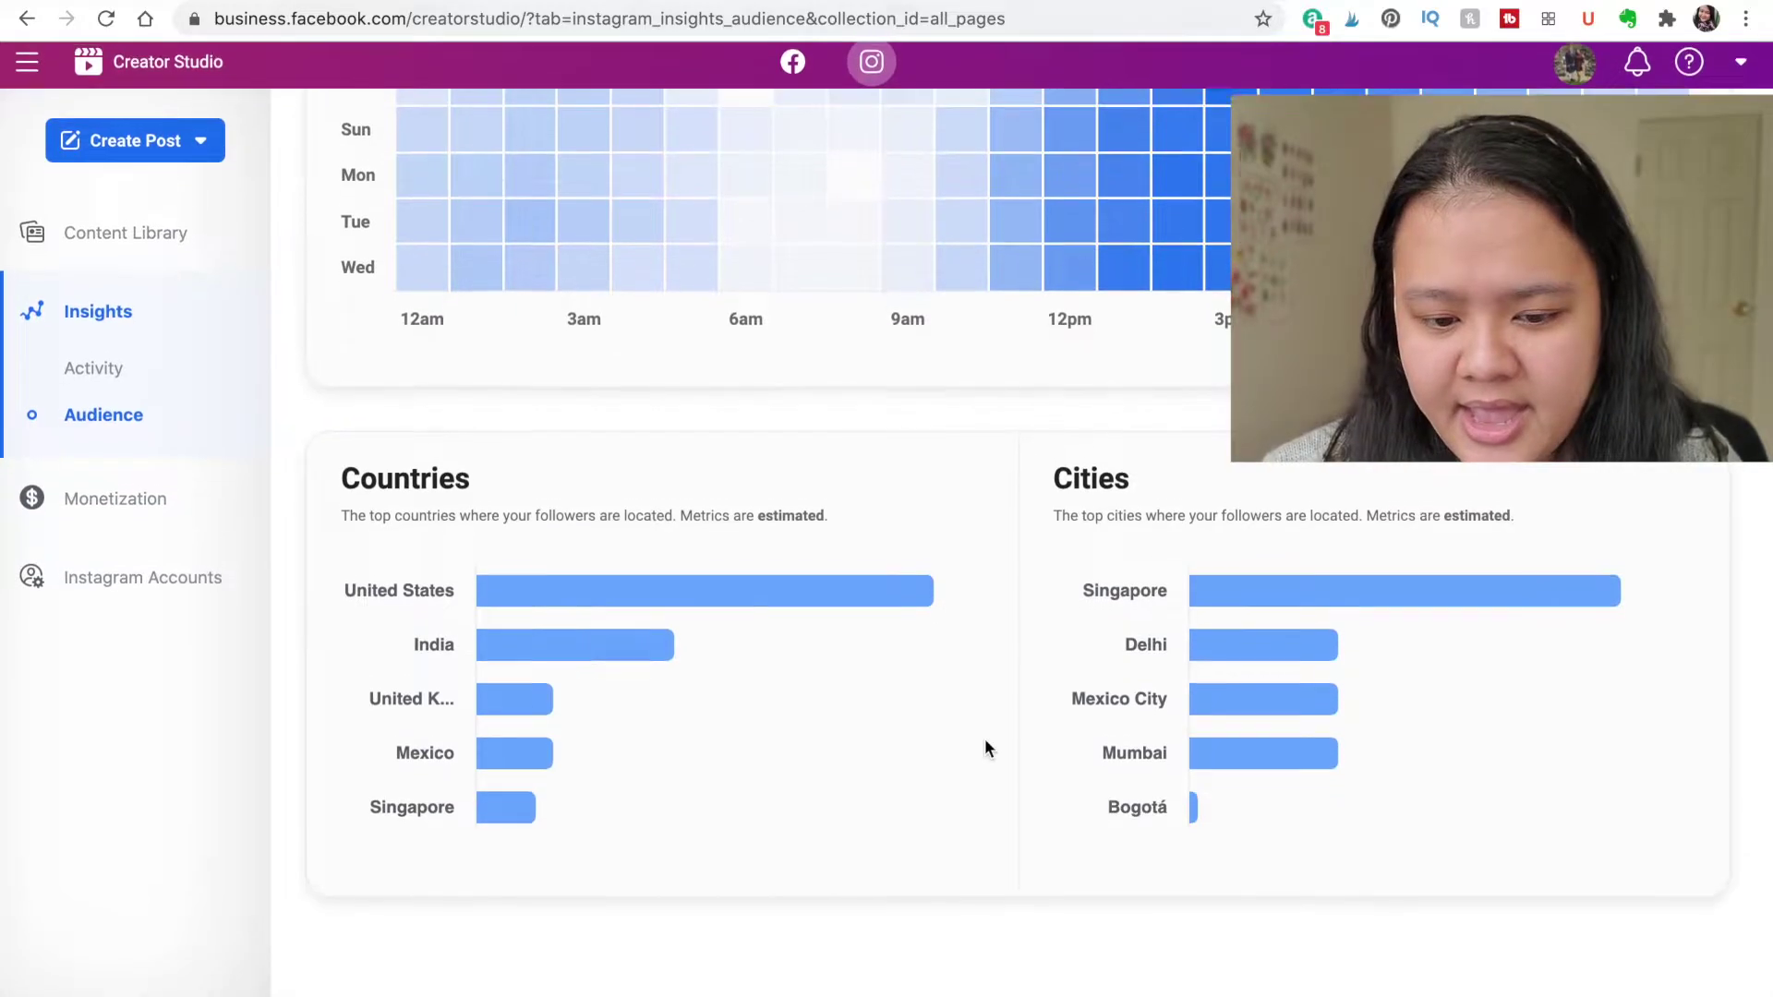
{"action": "scroll", "coordinate": [984, 744], "scroll_direction": "up", "scroll_amount": 1}
{"action": "scroll", "coordinate": [985, 744], "scroll_direction": "up", "scroll_amount": 8}
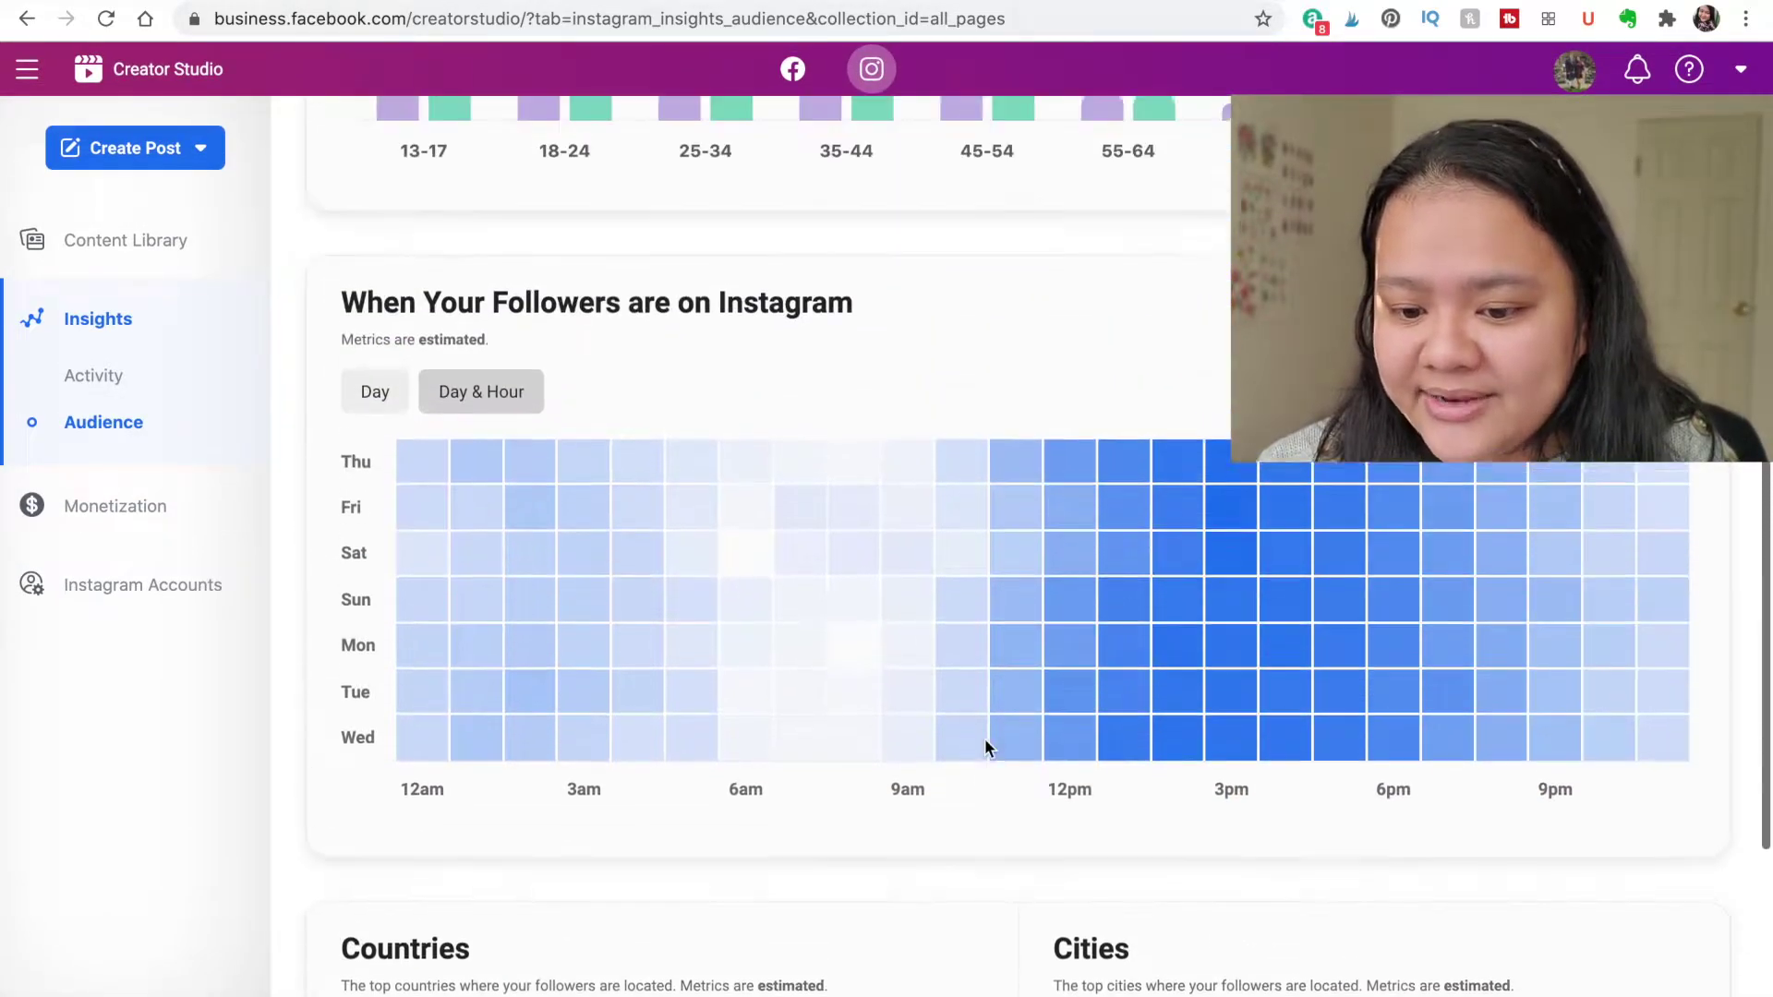
{"action": "scroll", "coordinate": [984, 739], "scroll_direction": "up", "scroll_amount": 4}
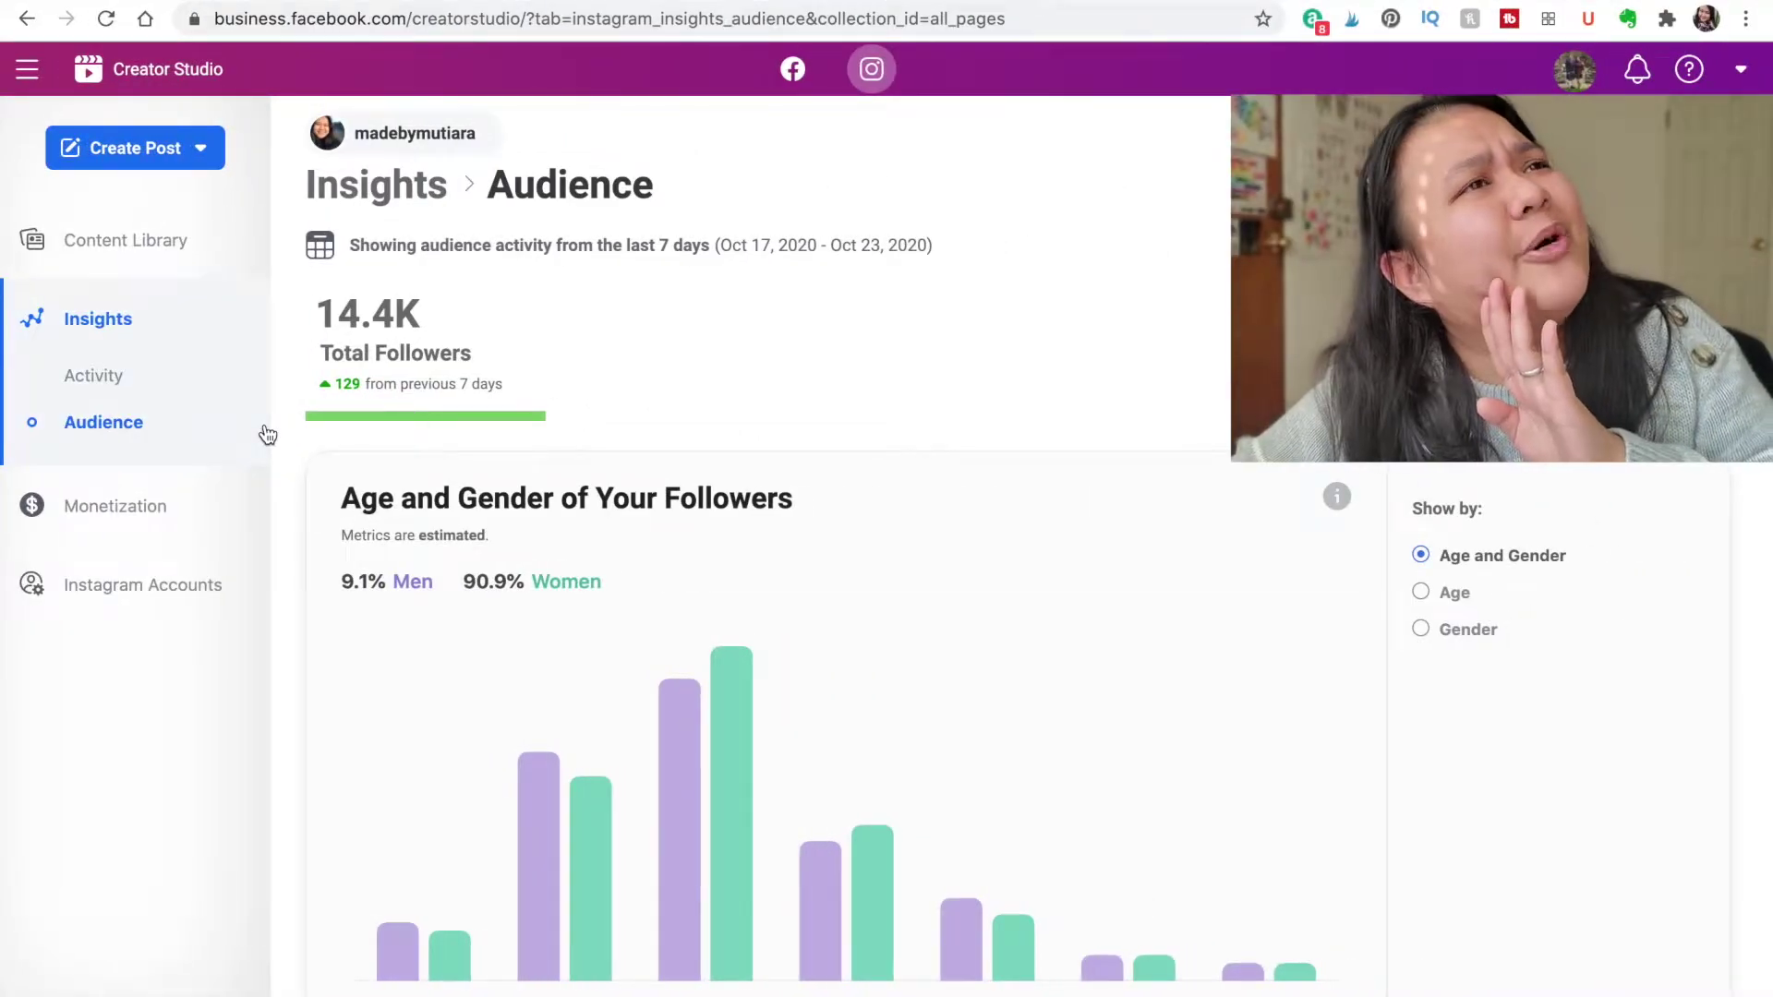
Open Brand Collabs Manager under Monetization and review its Portfolio, Project Briefs, Settings and Apply sections, including the eligibility requirements
{"action": "left_click", "coordinate": [106, 511]}
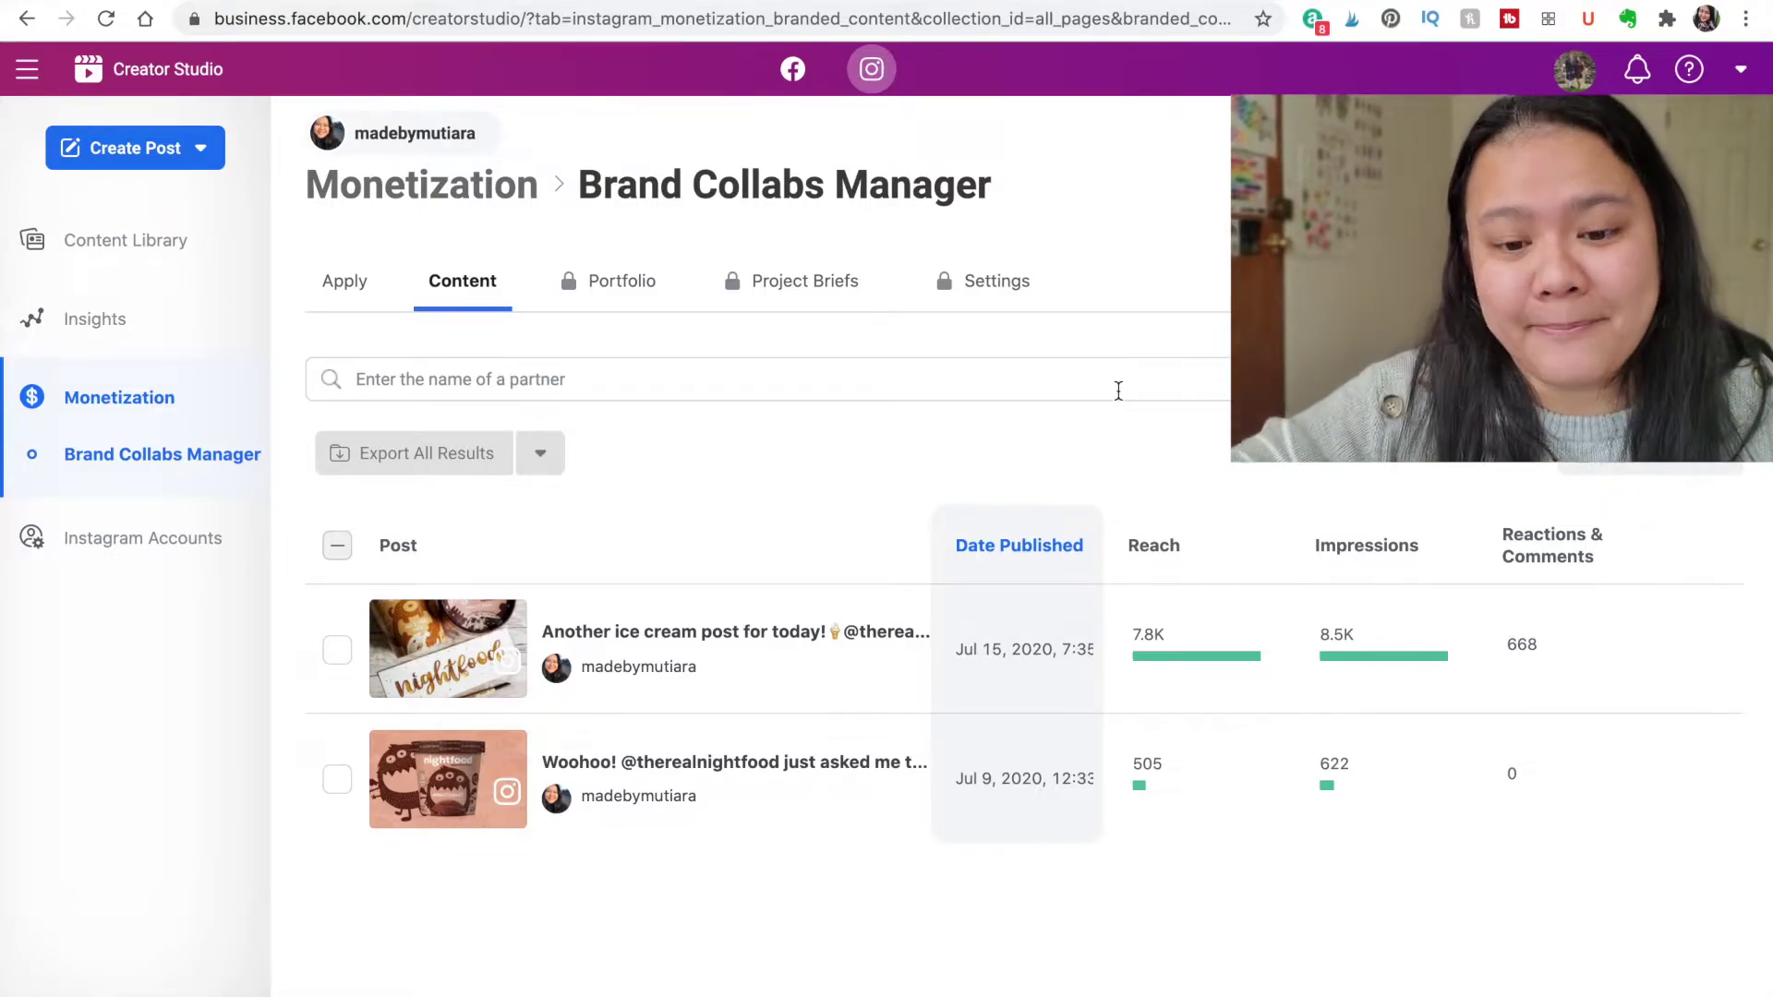
{"action": "left_click", "coordinate": [651, 300]}
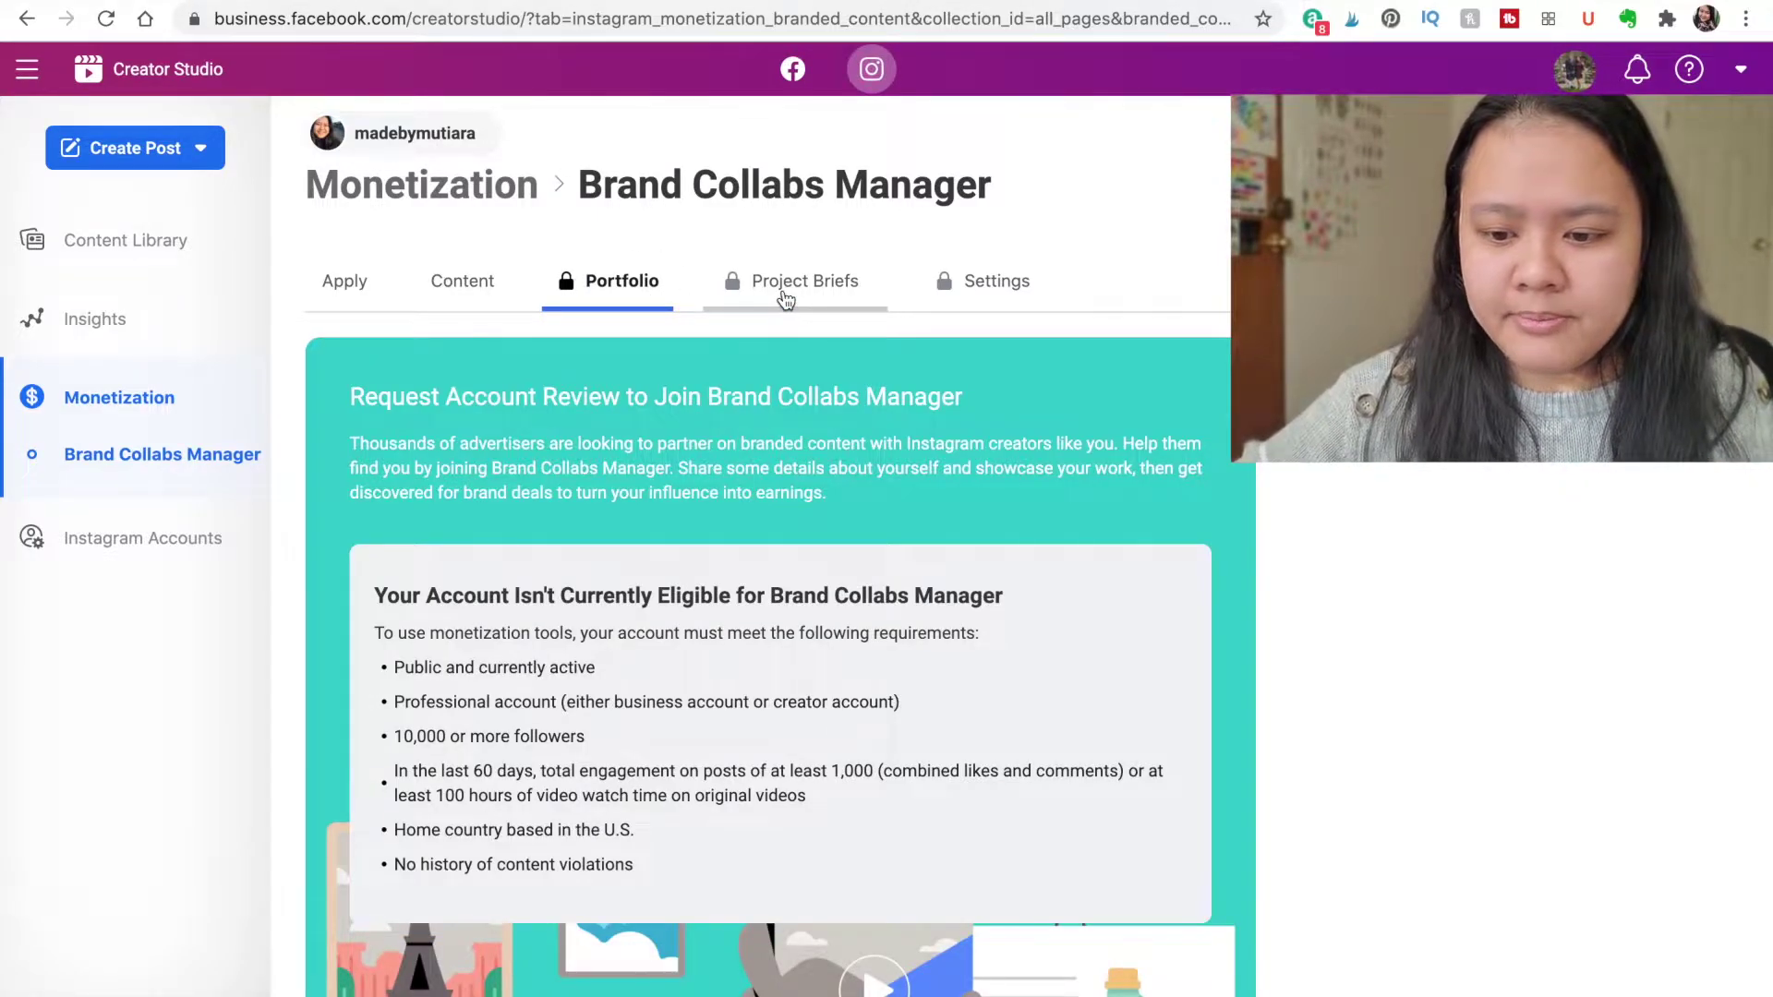
{"action": "left_click", "coordinate": [785, 297]}
{"action": "left_click", "coordinate": [969, 287]}
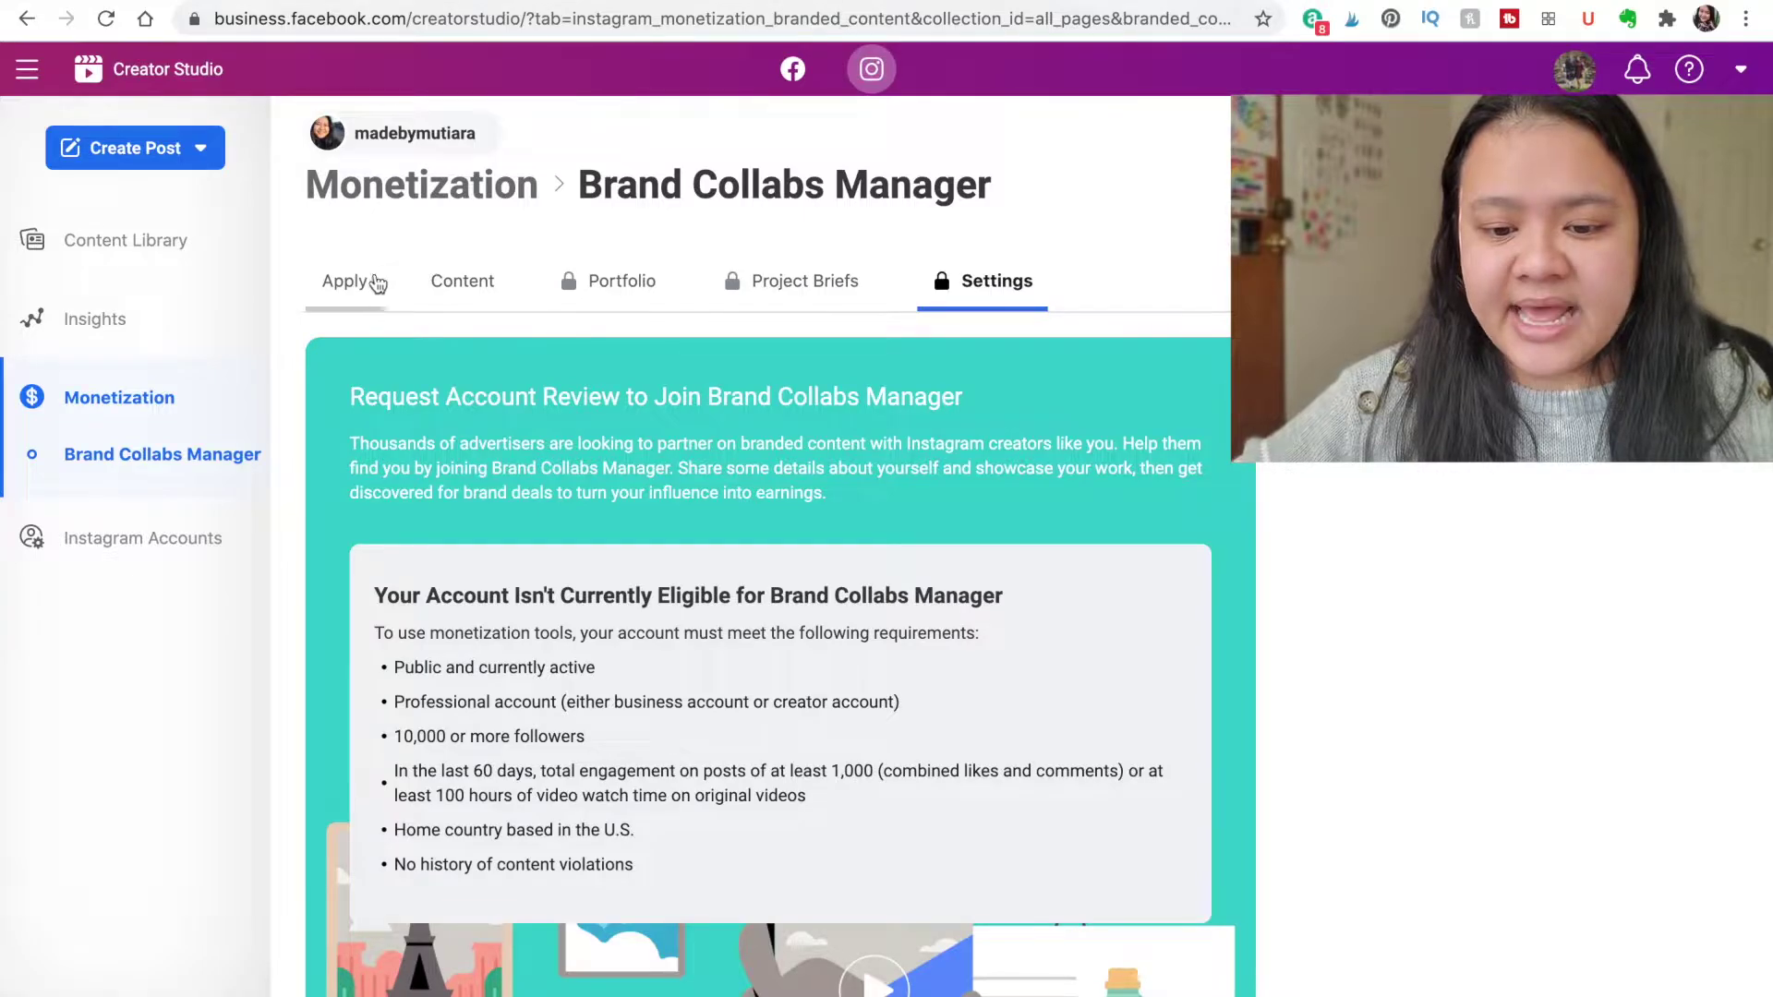
{"action": "left_click", "coordinate": [355, 291]}
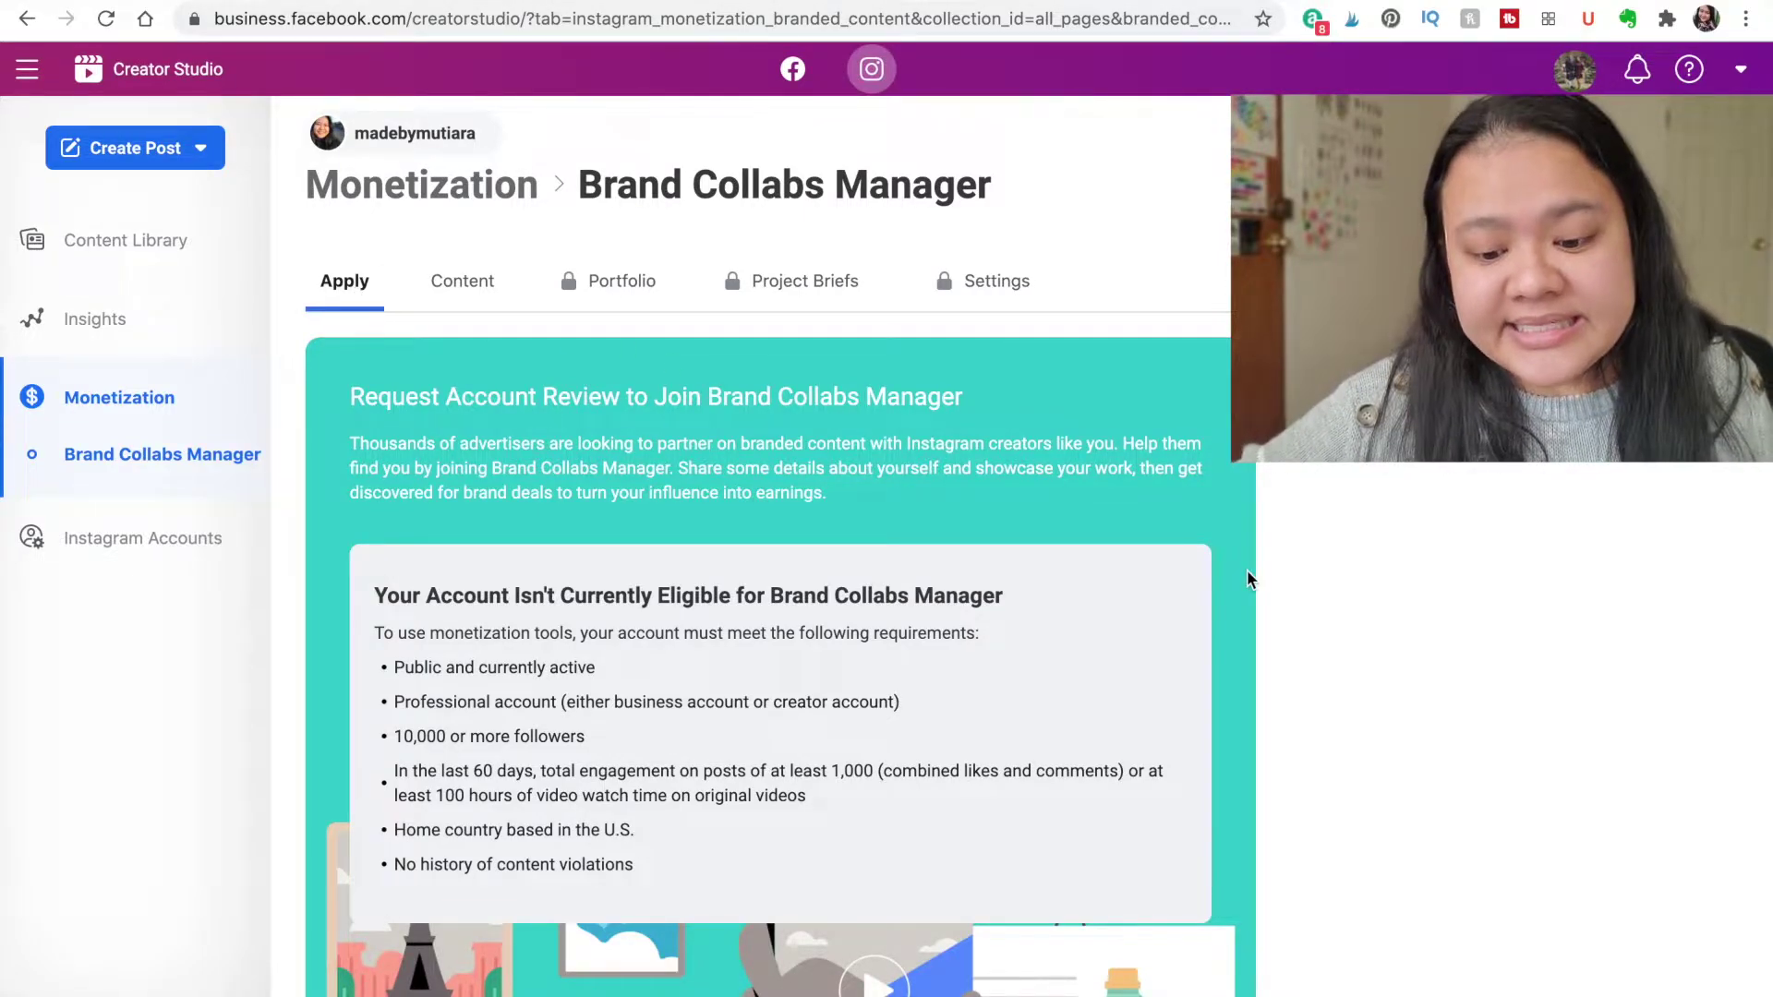
{"action": "scroll", "coordinate": [1246, 578], "scroll_direction": "down", "scroll_amount": 3}
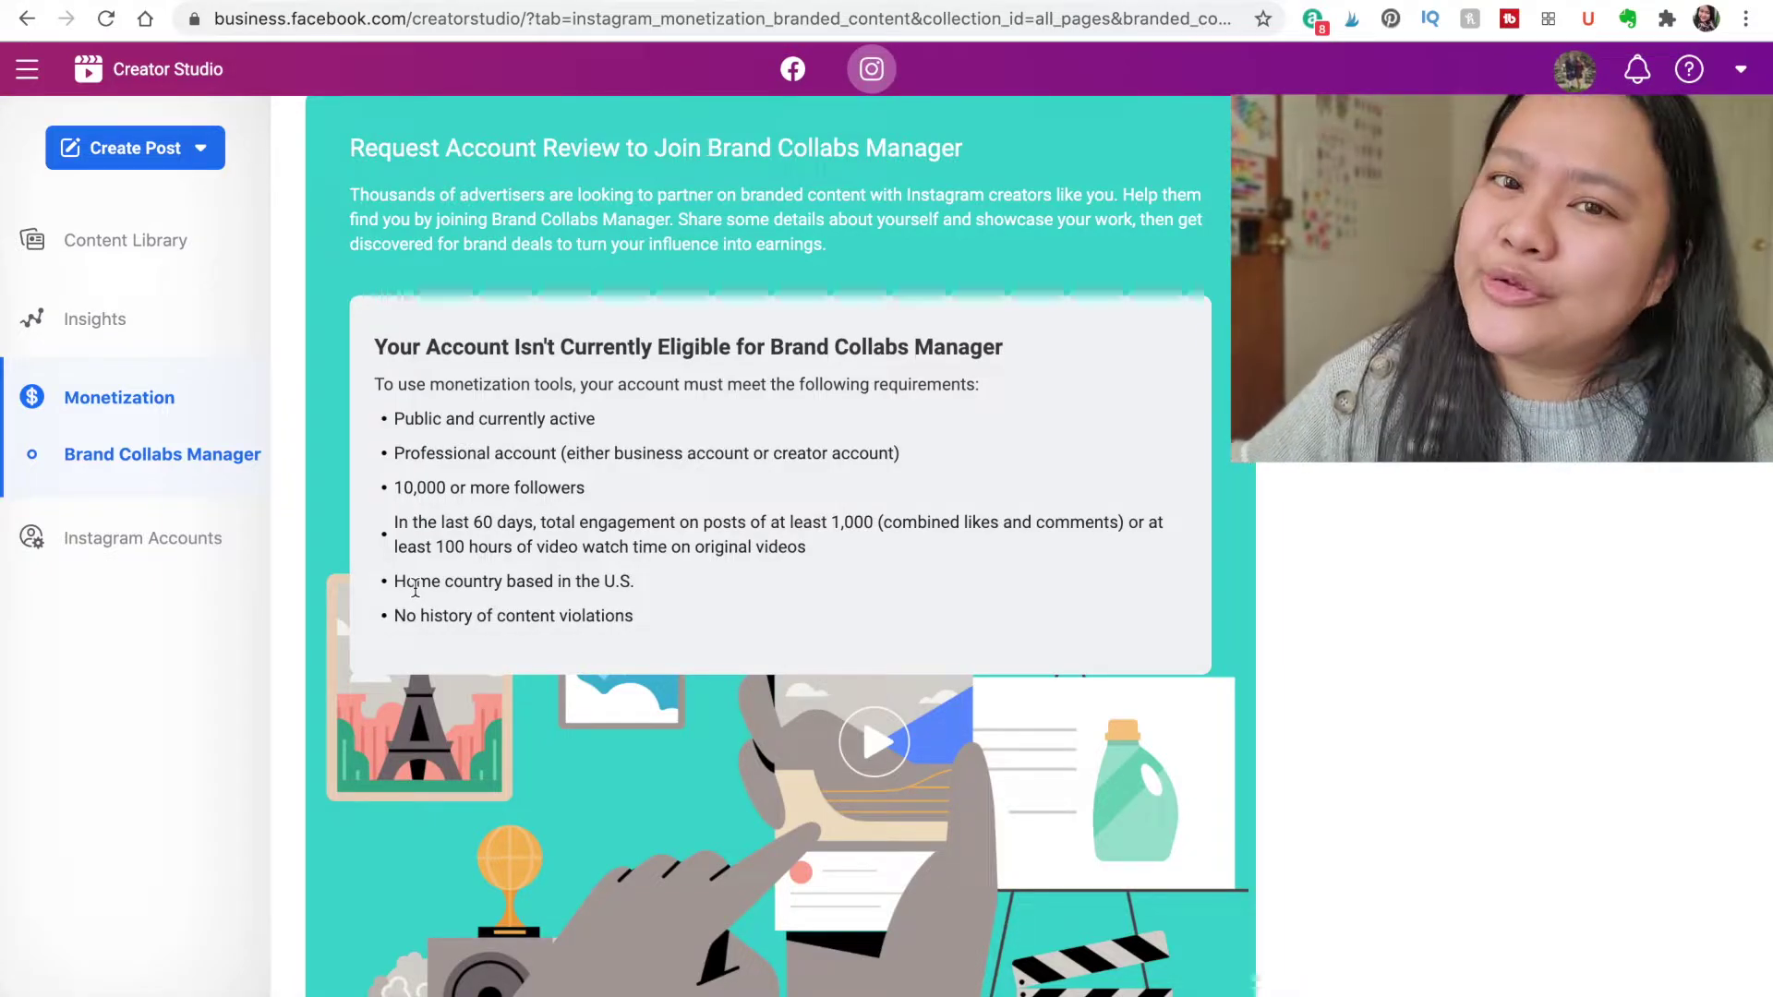
{"action": "scroll", "coordinate": [1337, 712], "scroll_direction": "up", "scroll_amount": 3}
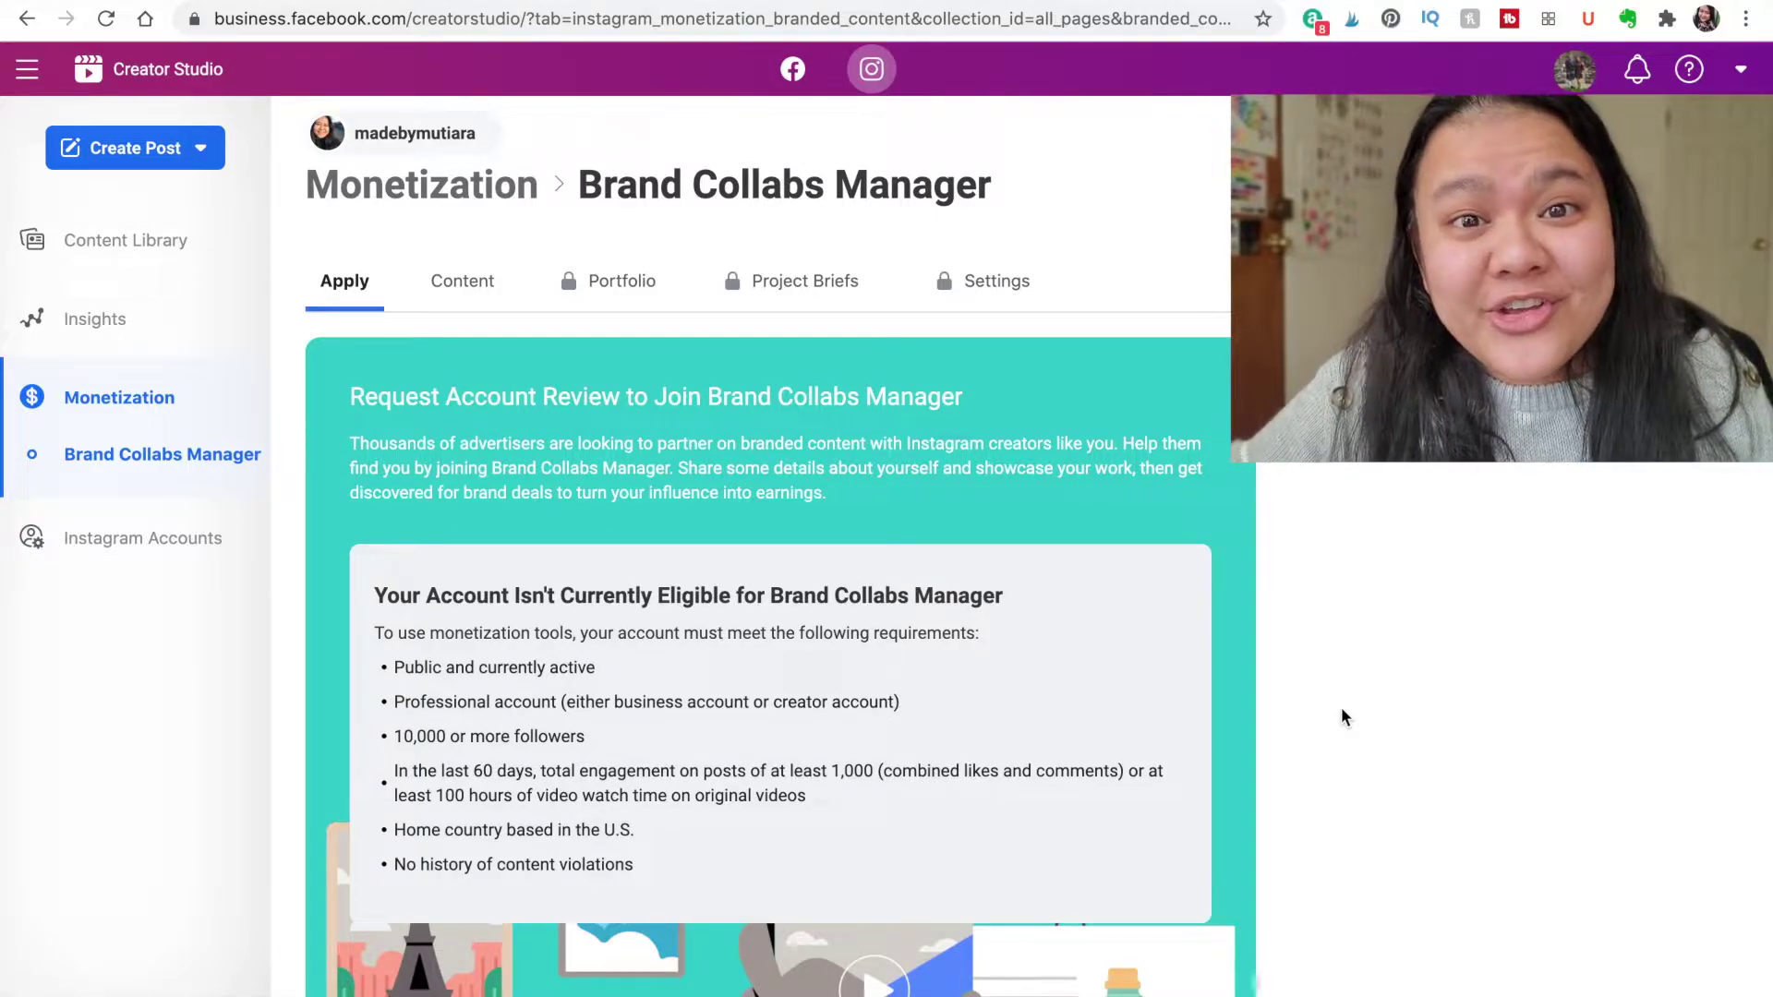
{"action": "scroll", "coordinate": [1343, 716], "scroll_direction": "down", "scroll_amount": 3}
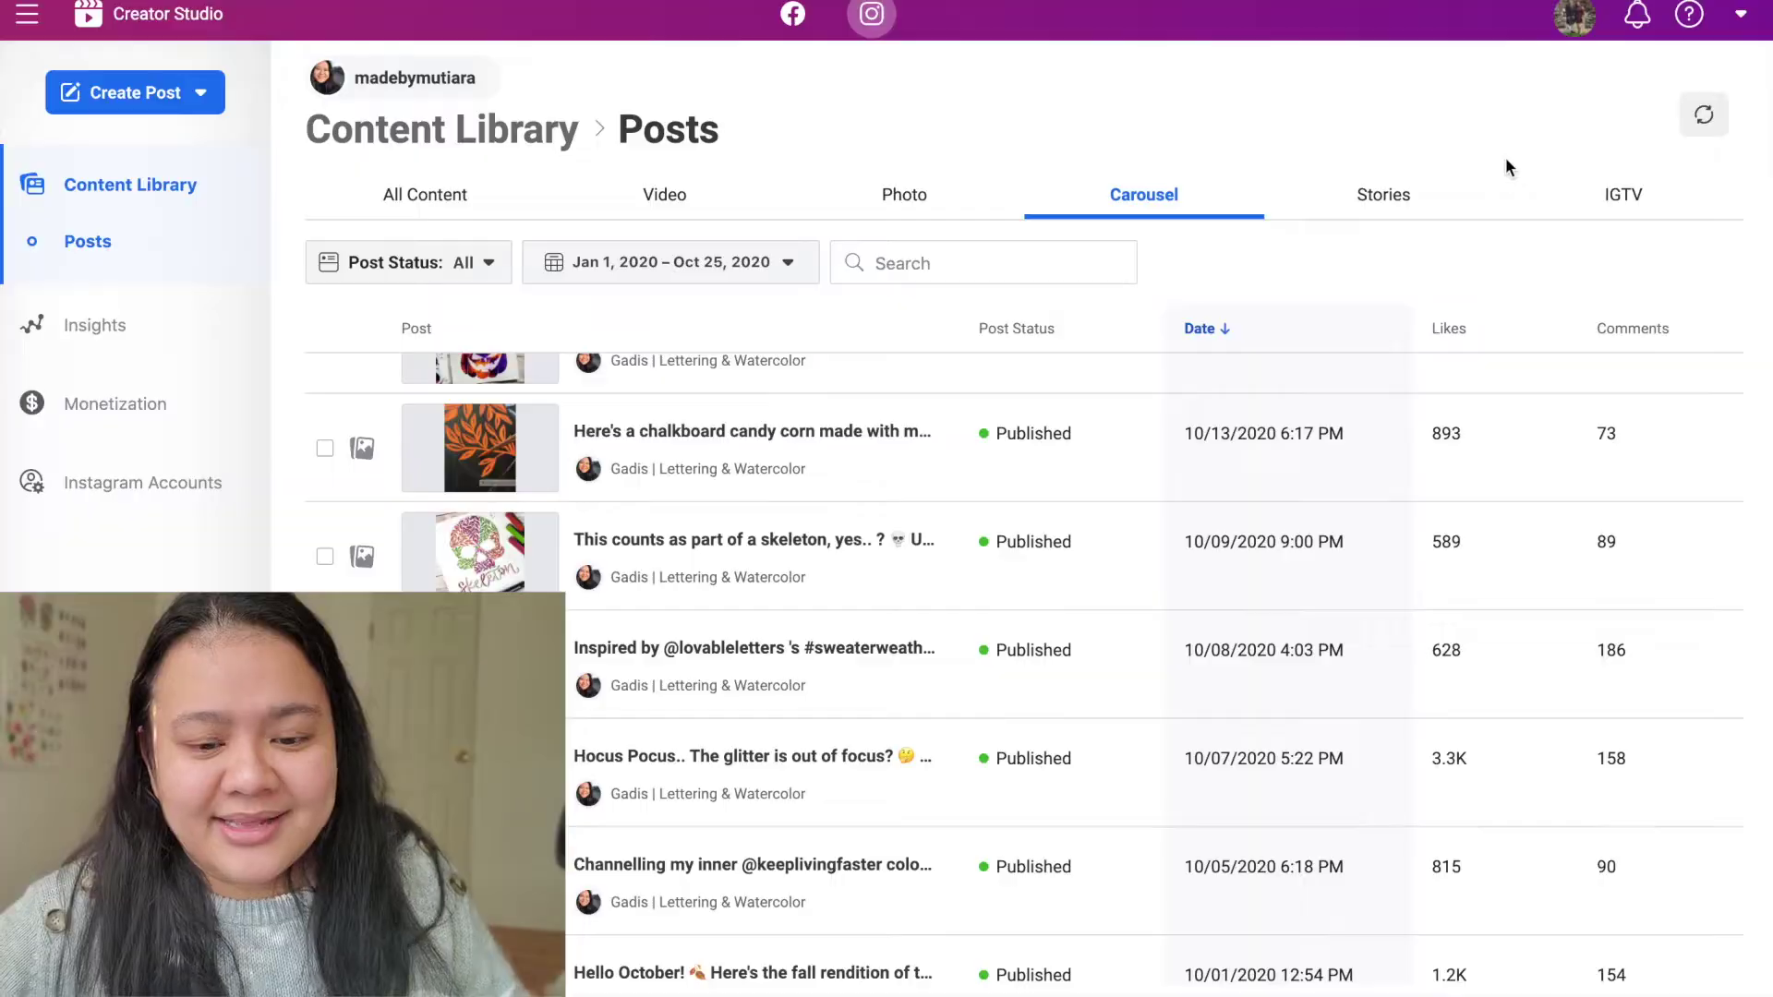
Create a new Instagram Feed post and upload the lettering video and the two "Don't quit your daydream" photos from files
{"action": "left_click", "coordinate": [199, 93]}
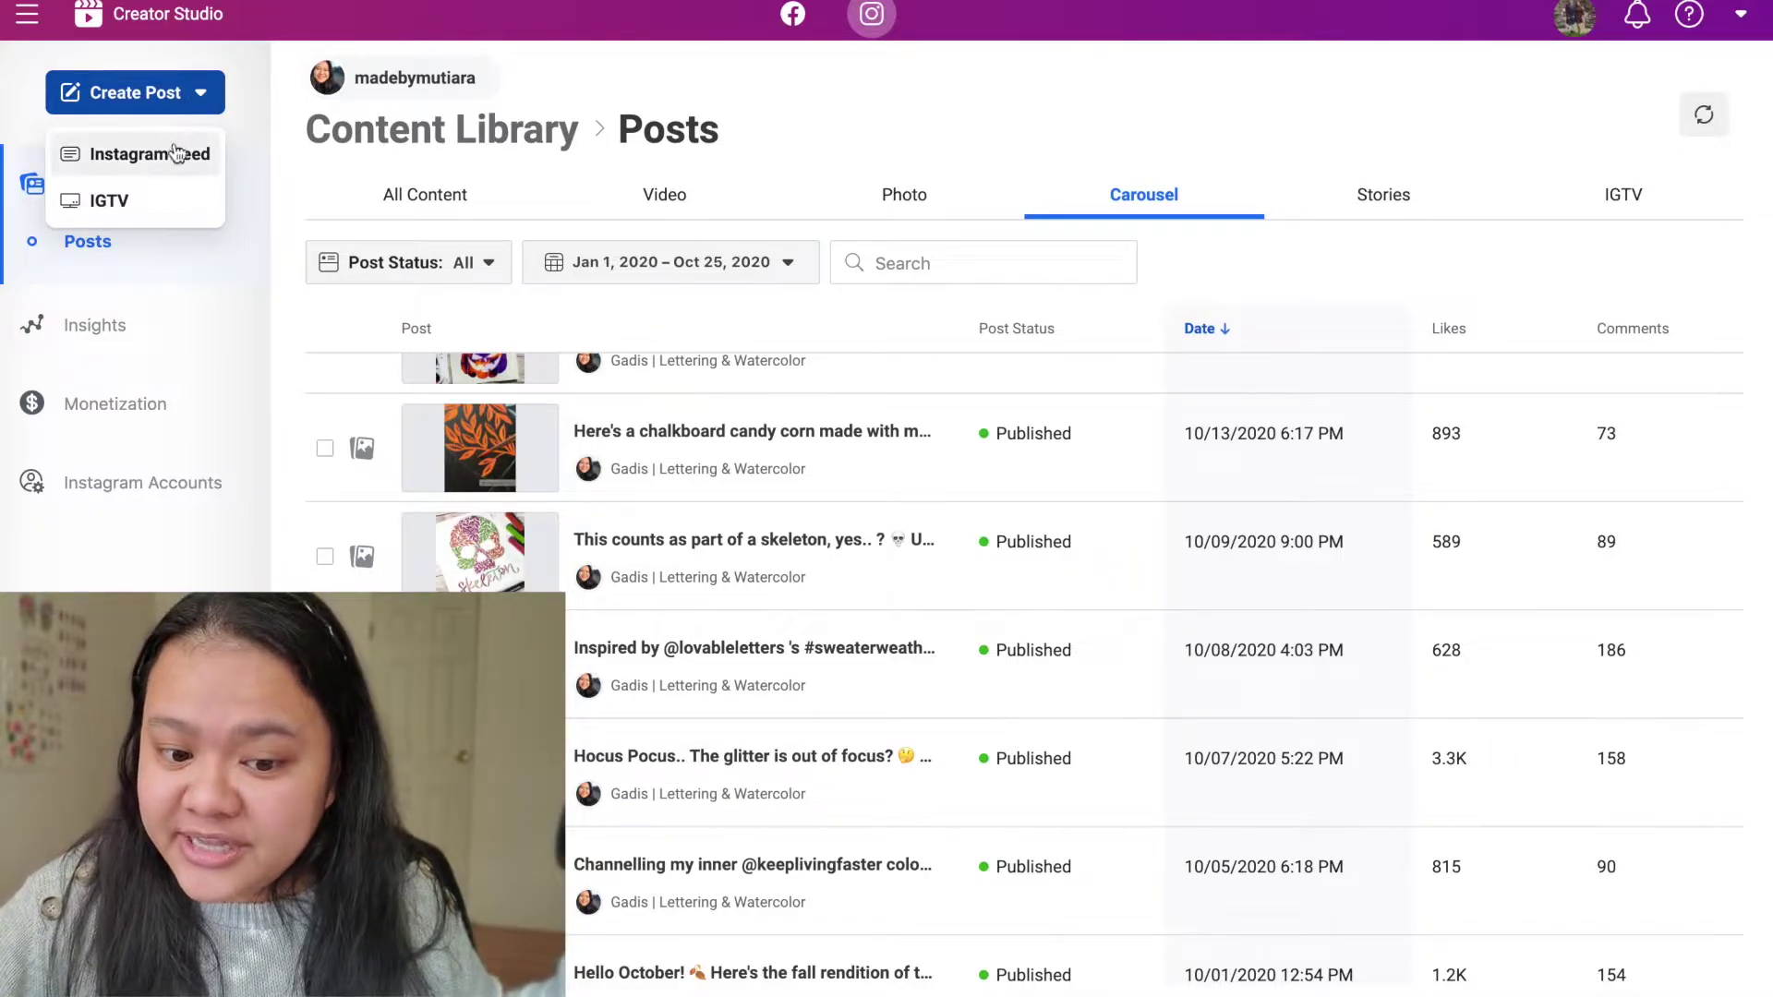
{"action": "left_click", "coordinate": [149, 162]}
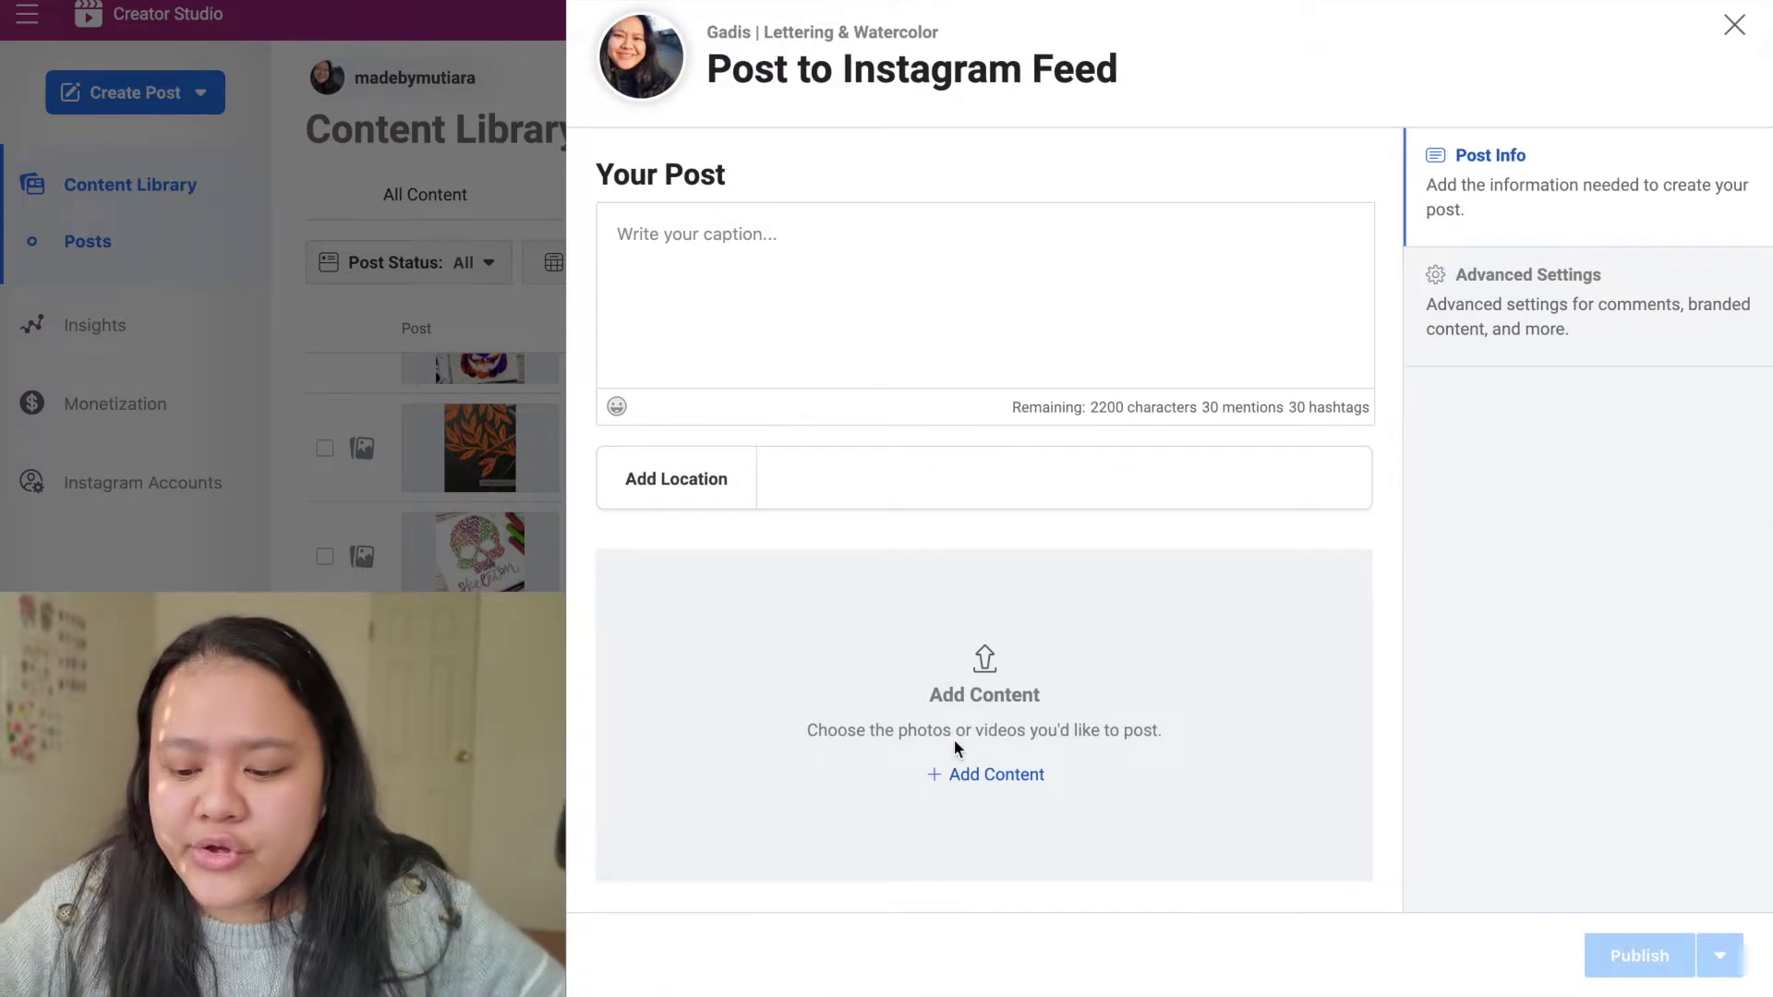
{"action": "left_click", "coordinate": [967, 780]}
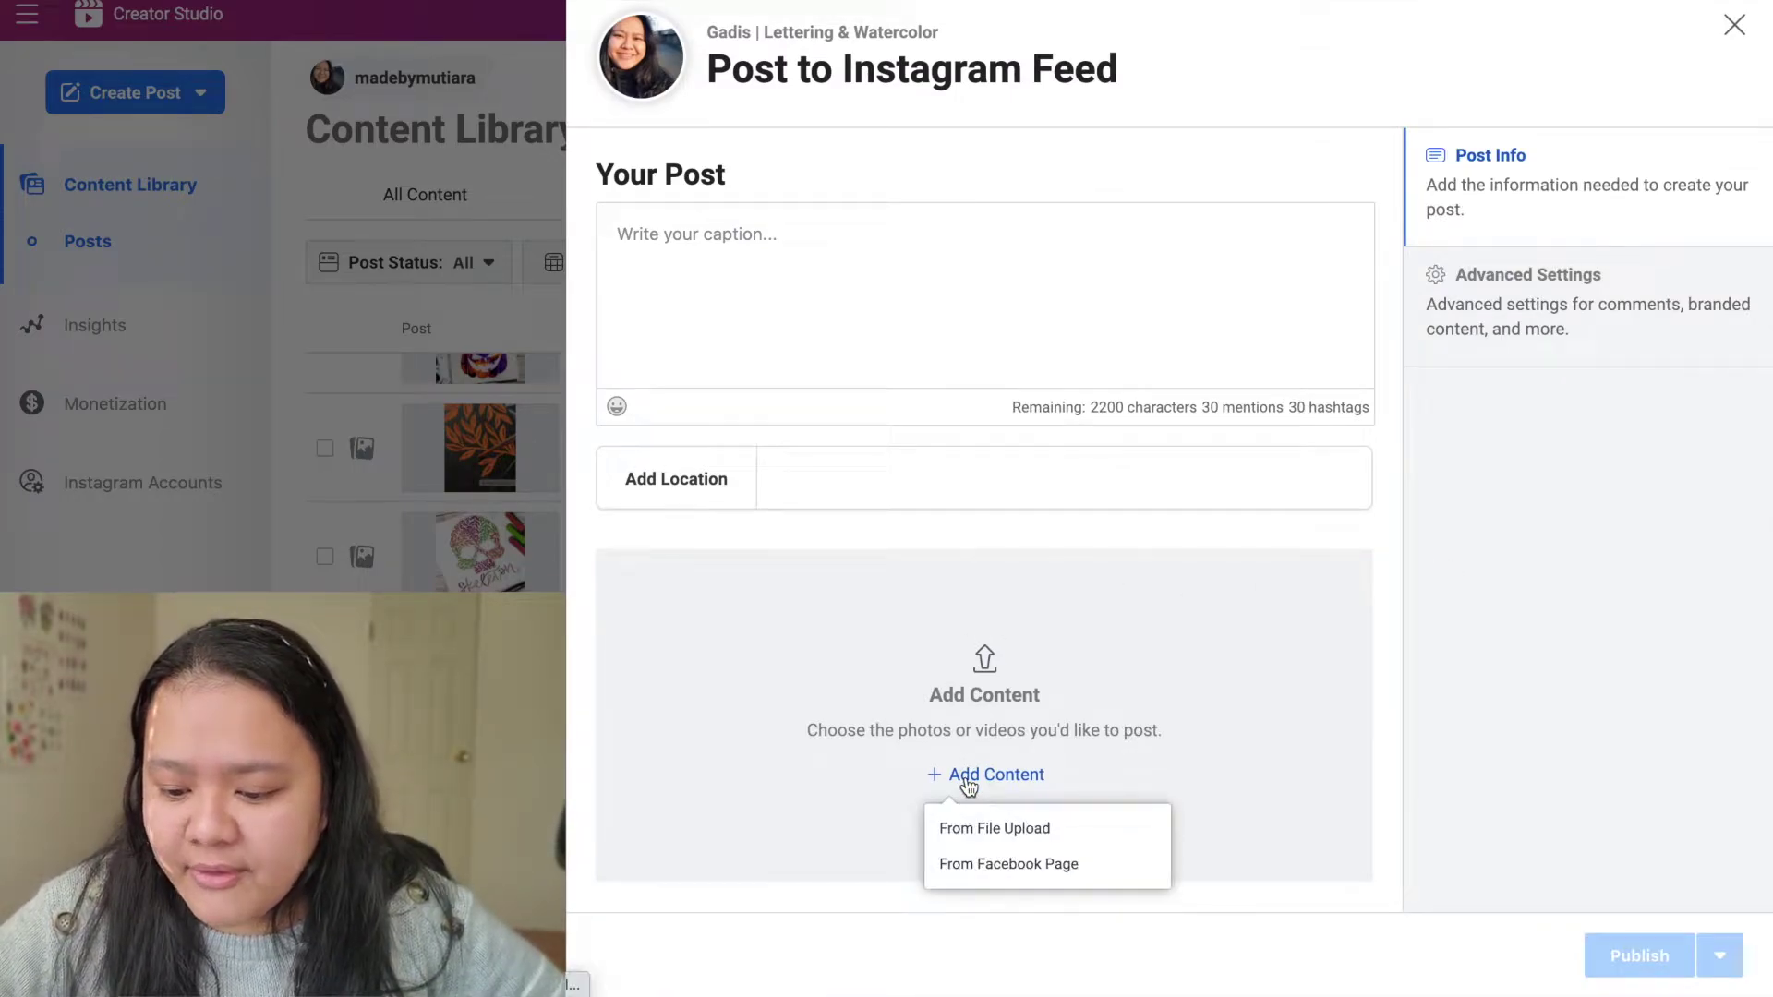
{"action": "left_click", "coordinate": [995, 830]}
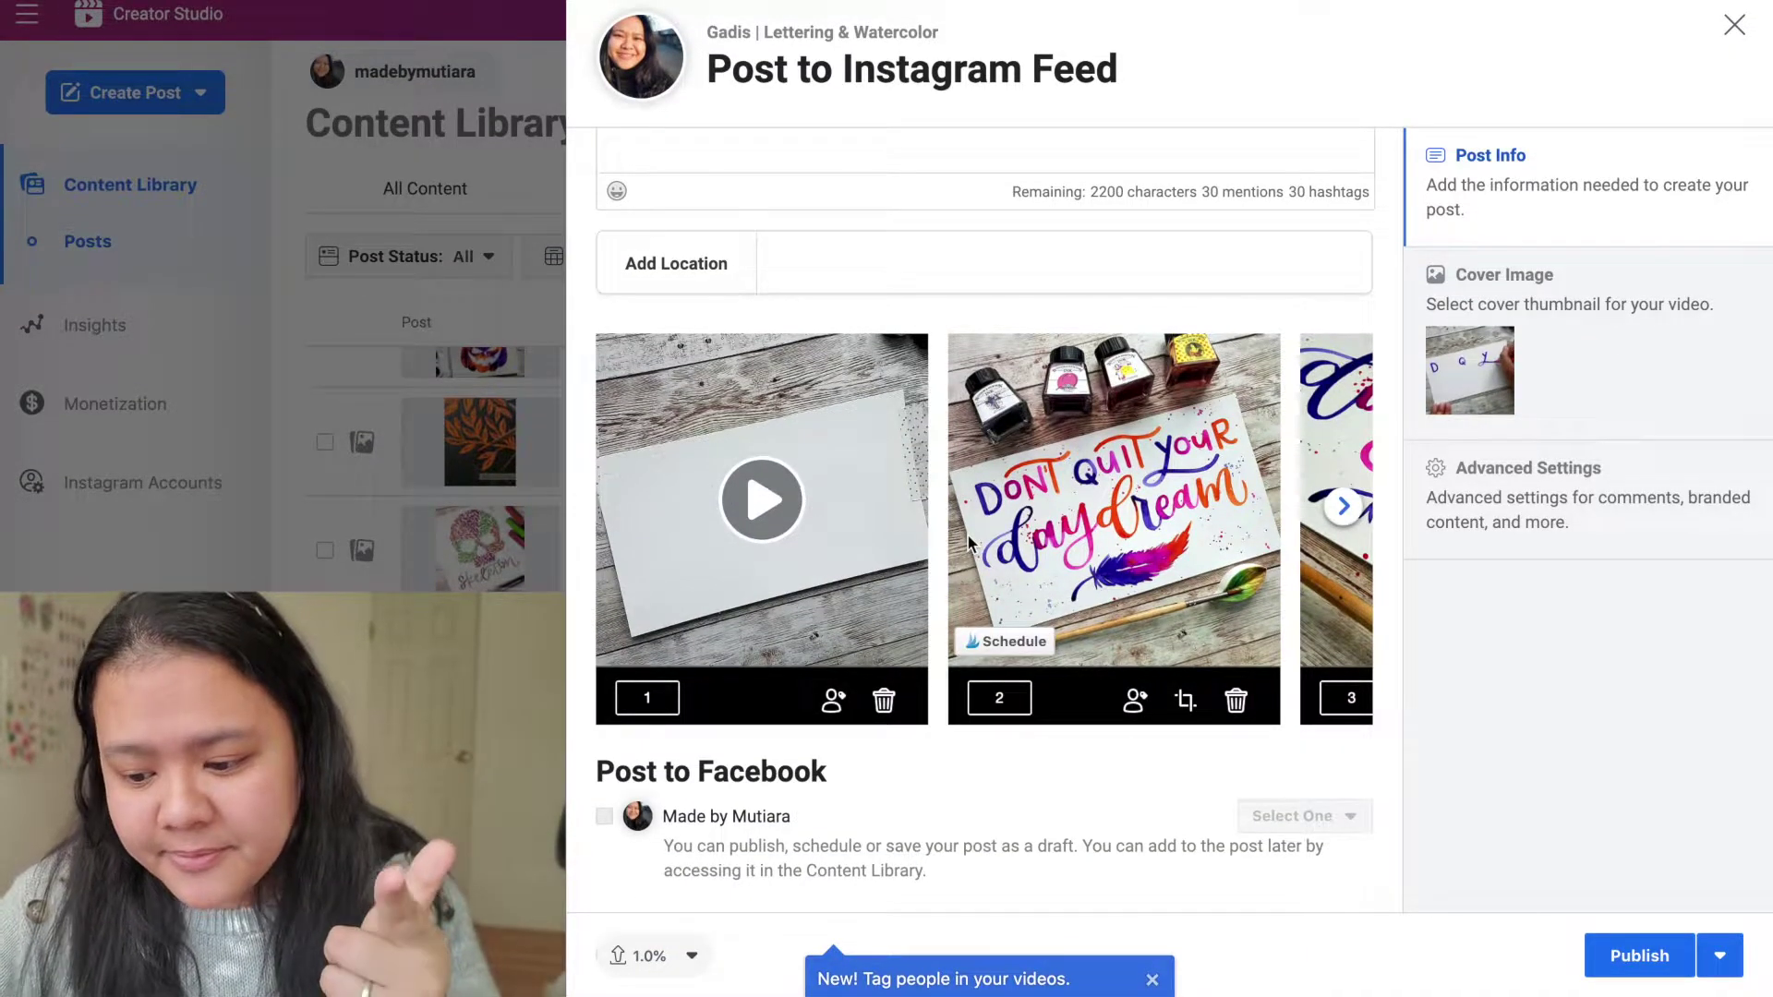
Tag winsorandnewton on the ink bottles and thepigeonletters on the brush in the second photo, and save the tags
{"action": "left_click", "coordinate": [1135, 704]}
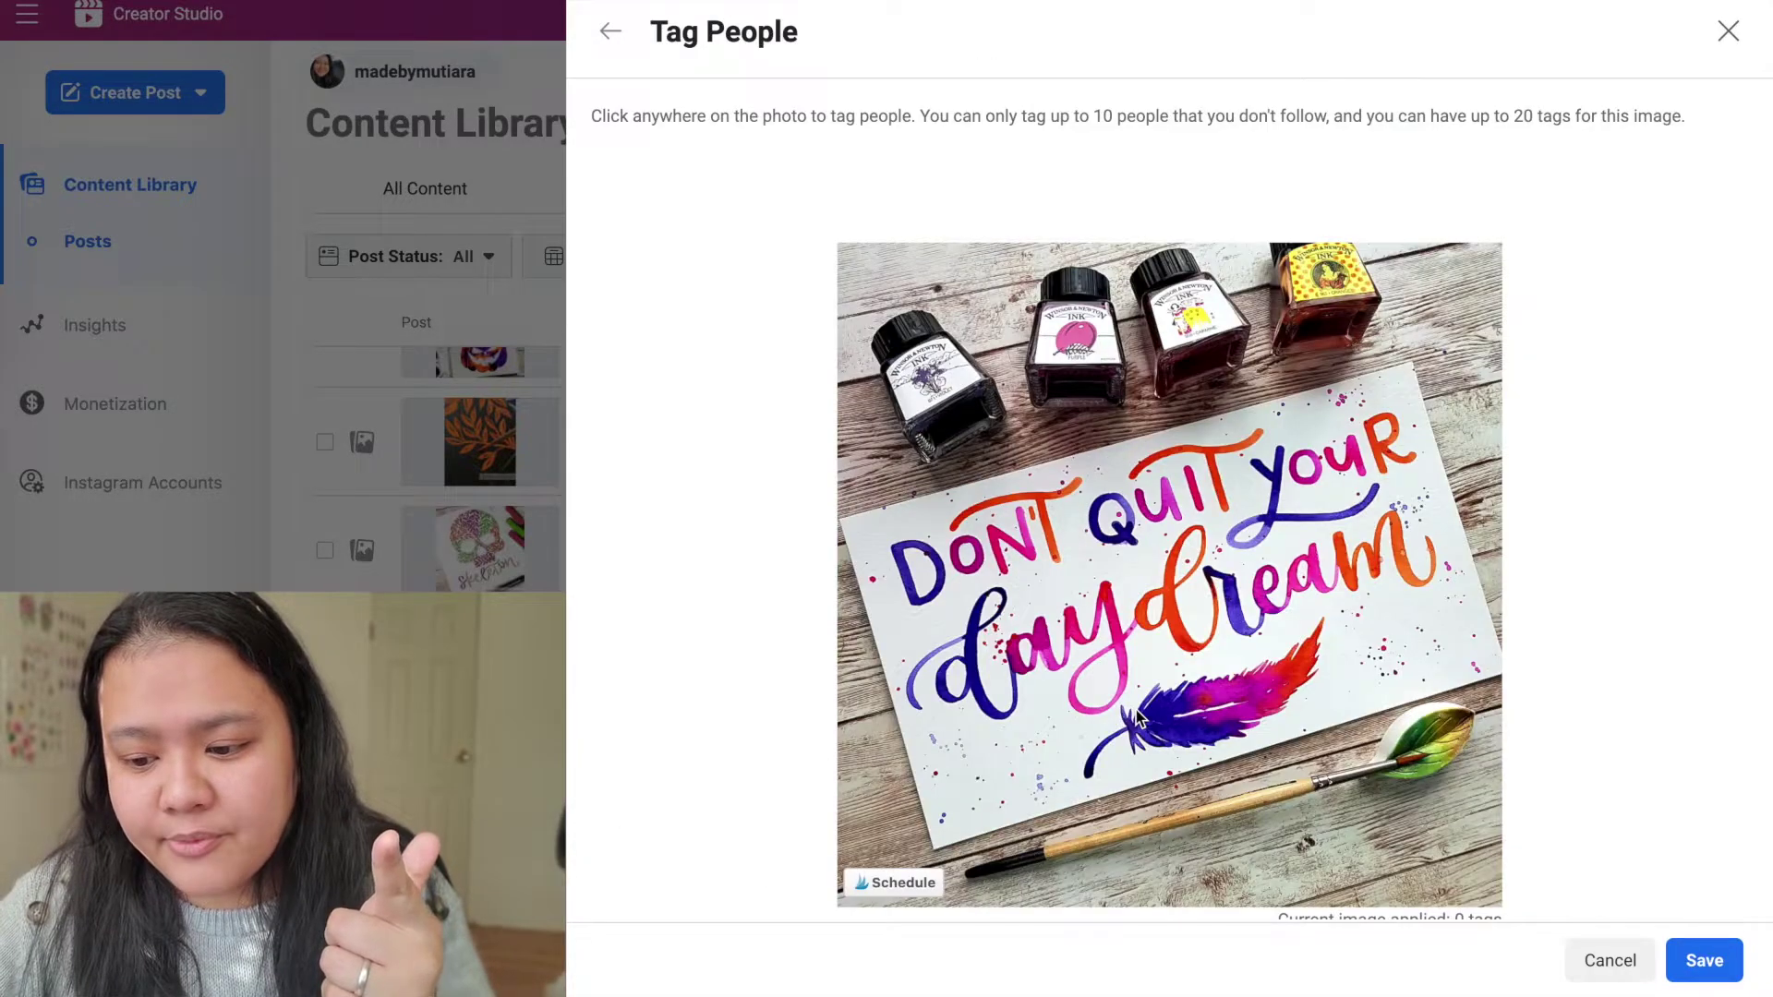
{"action": "left_click", "coordinate": [1073, 341]}
{"action": "type", "text": "wind"}
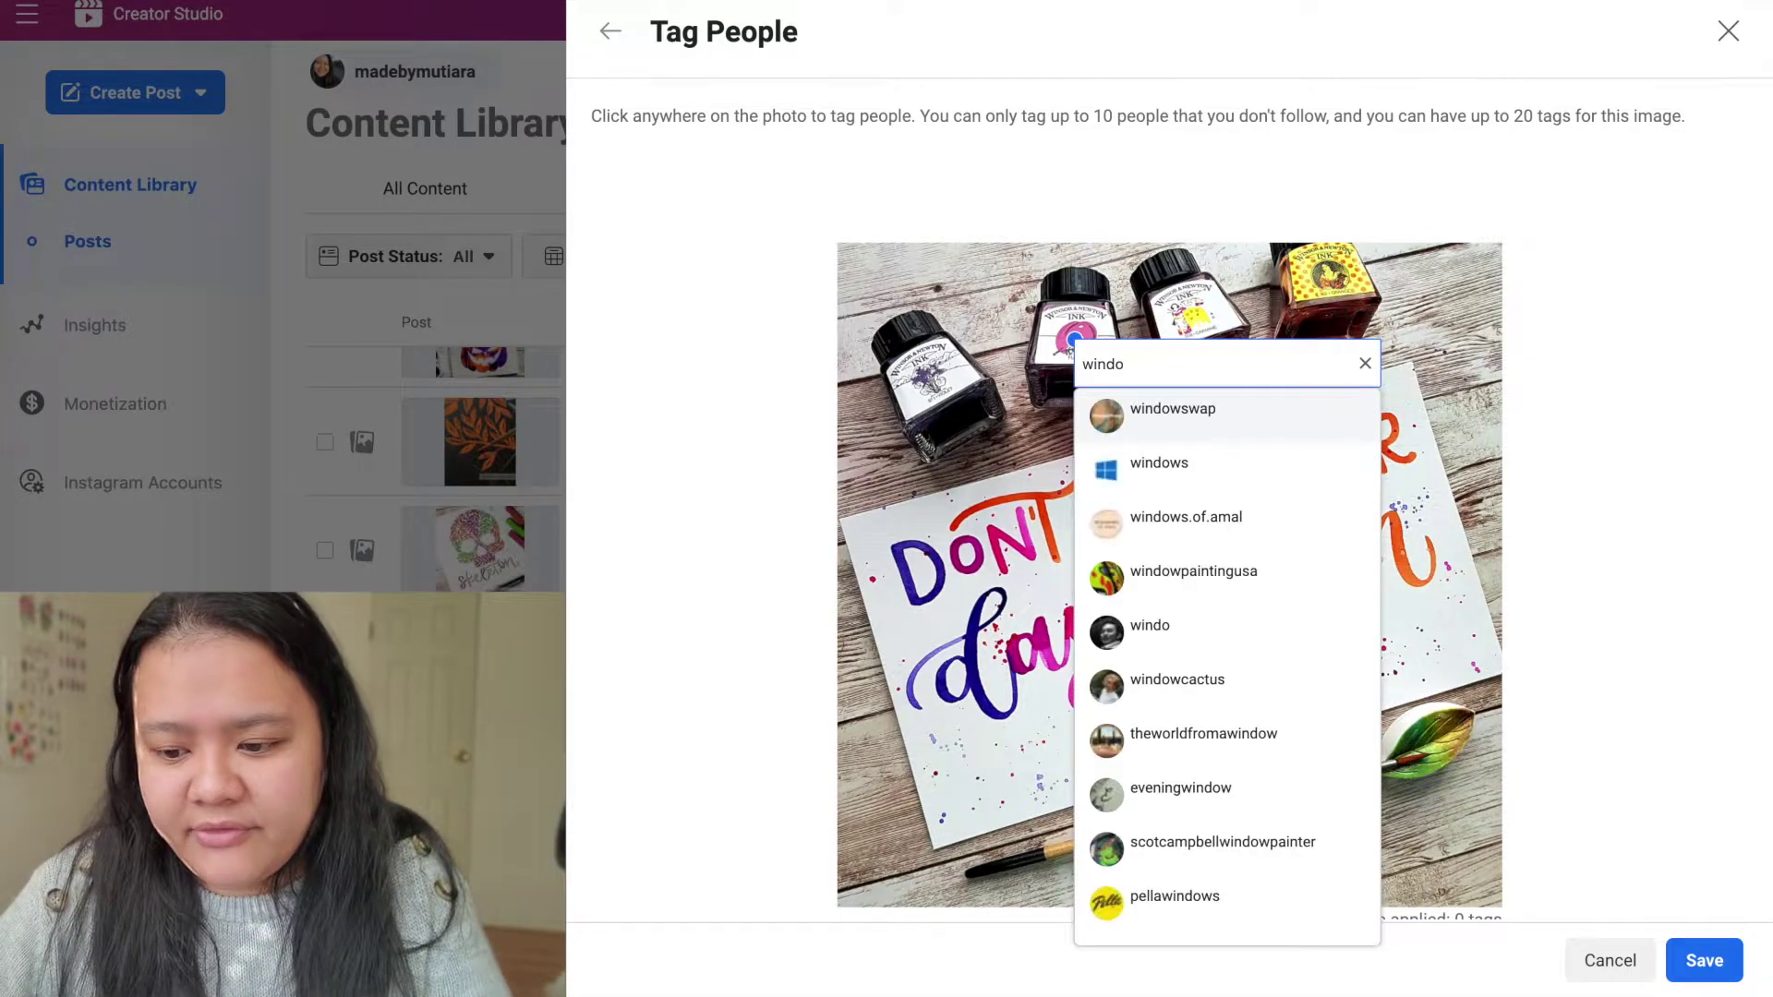
{"action": "key", "text": "BackSpace"}
{"action": "type", "text": "so"}
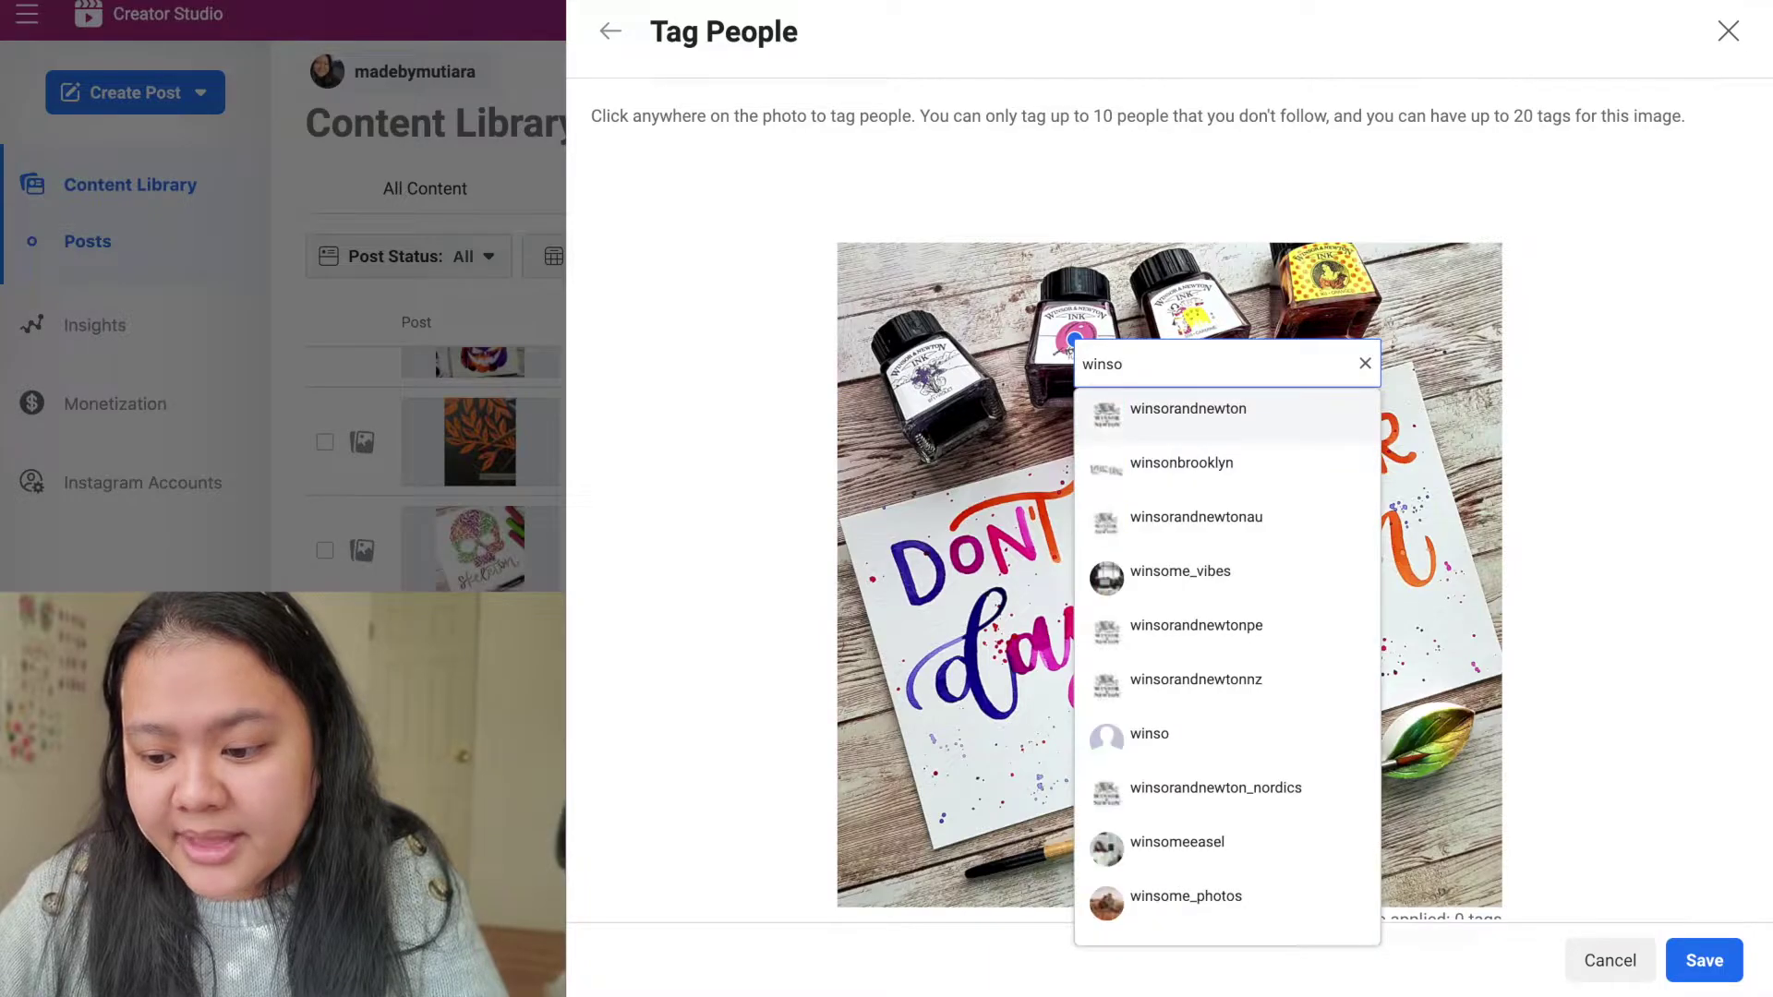
{"action": "type", "text": "r"}
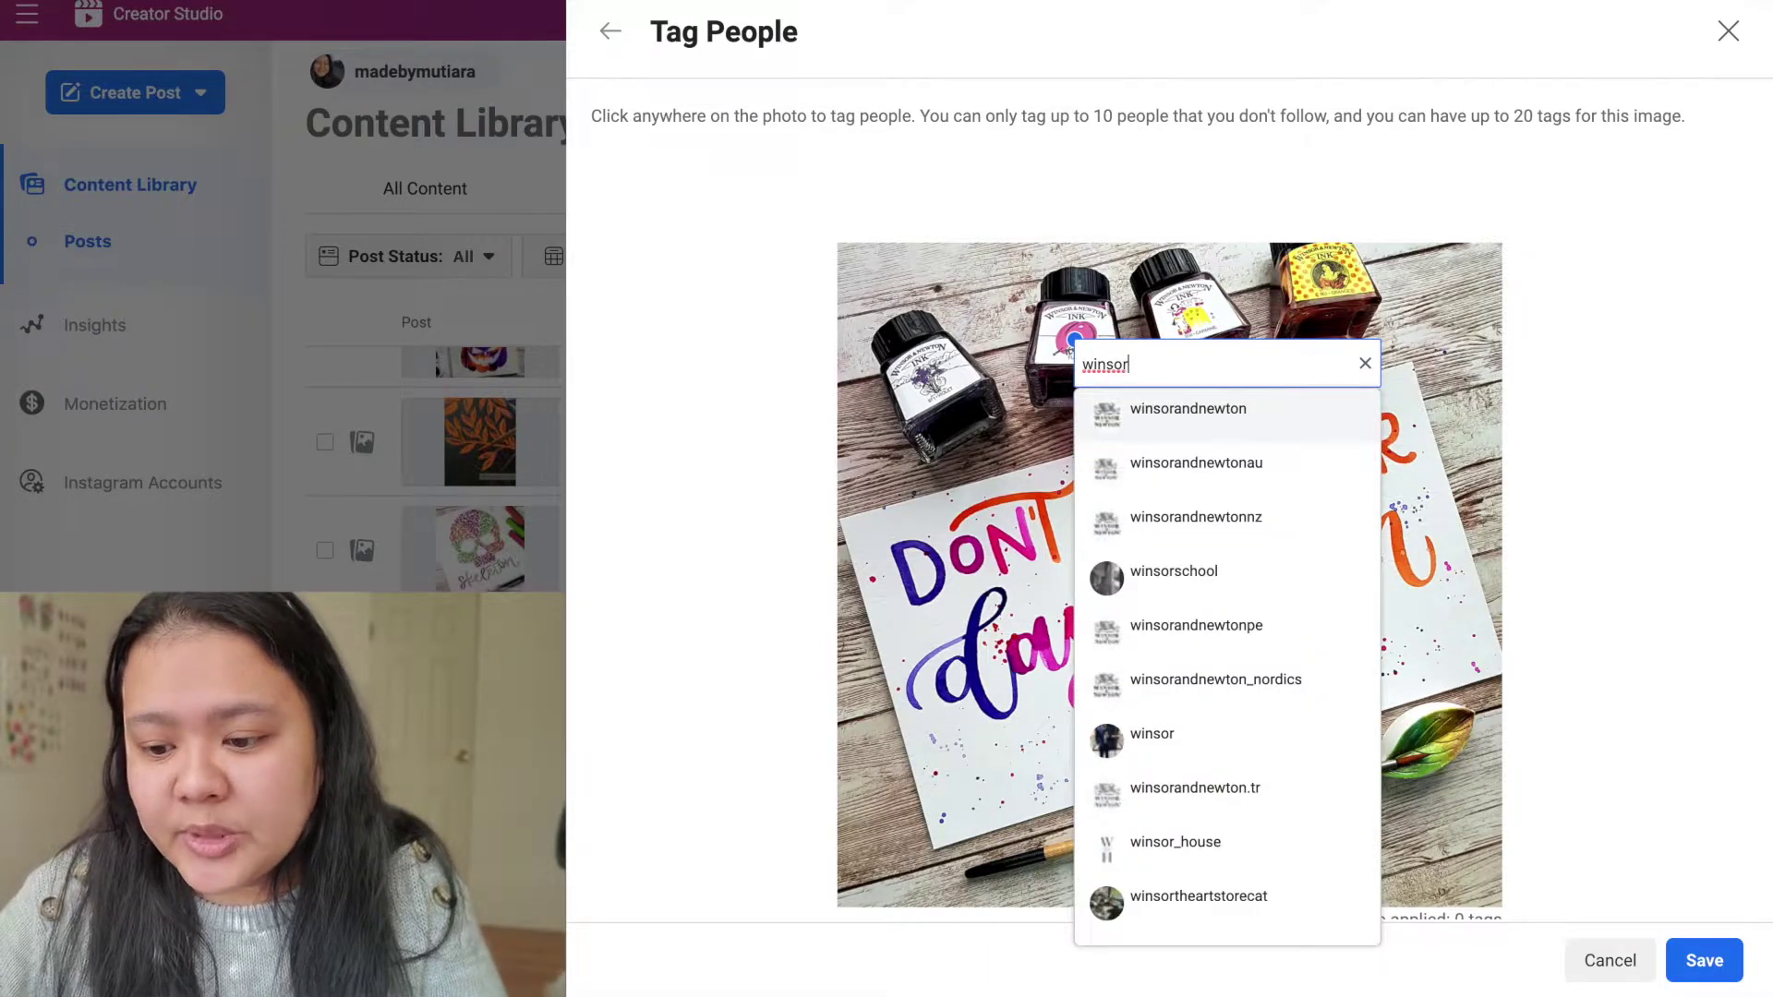
{"action": "left_click", "coordinate": [1185, 407]}
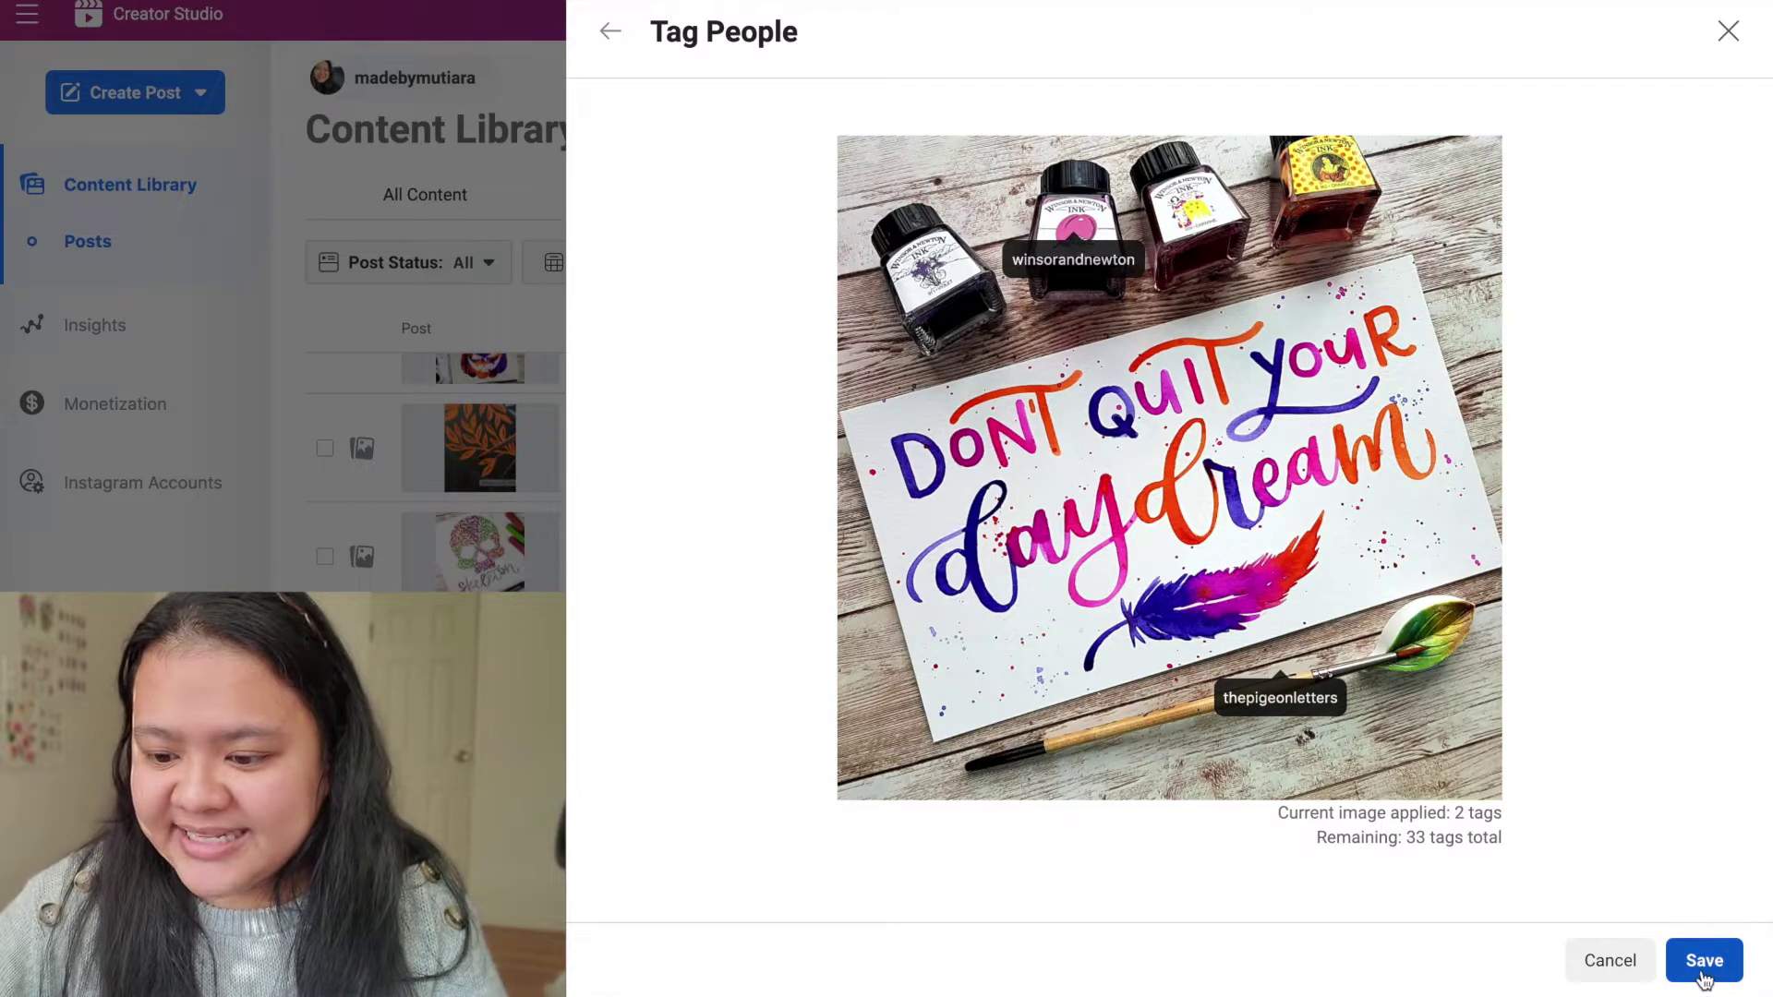
{"action": "left_click", "coordinate": [1703, 960]}
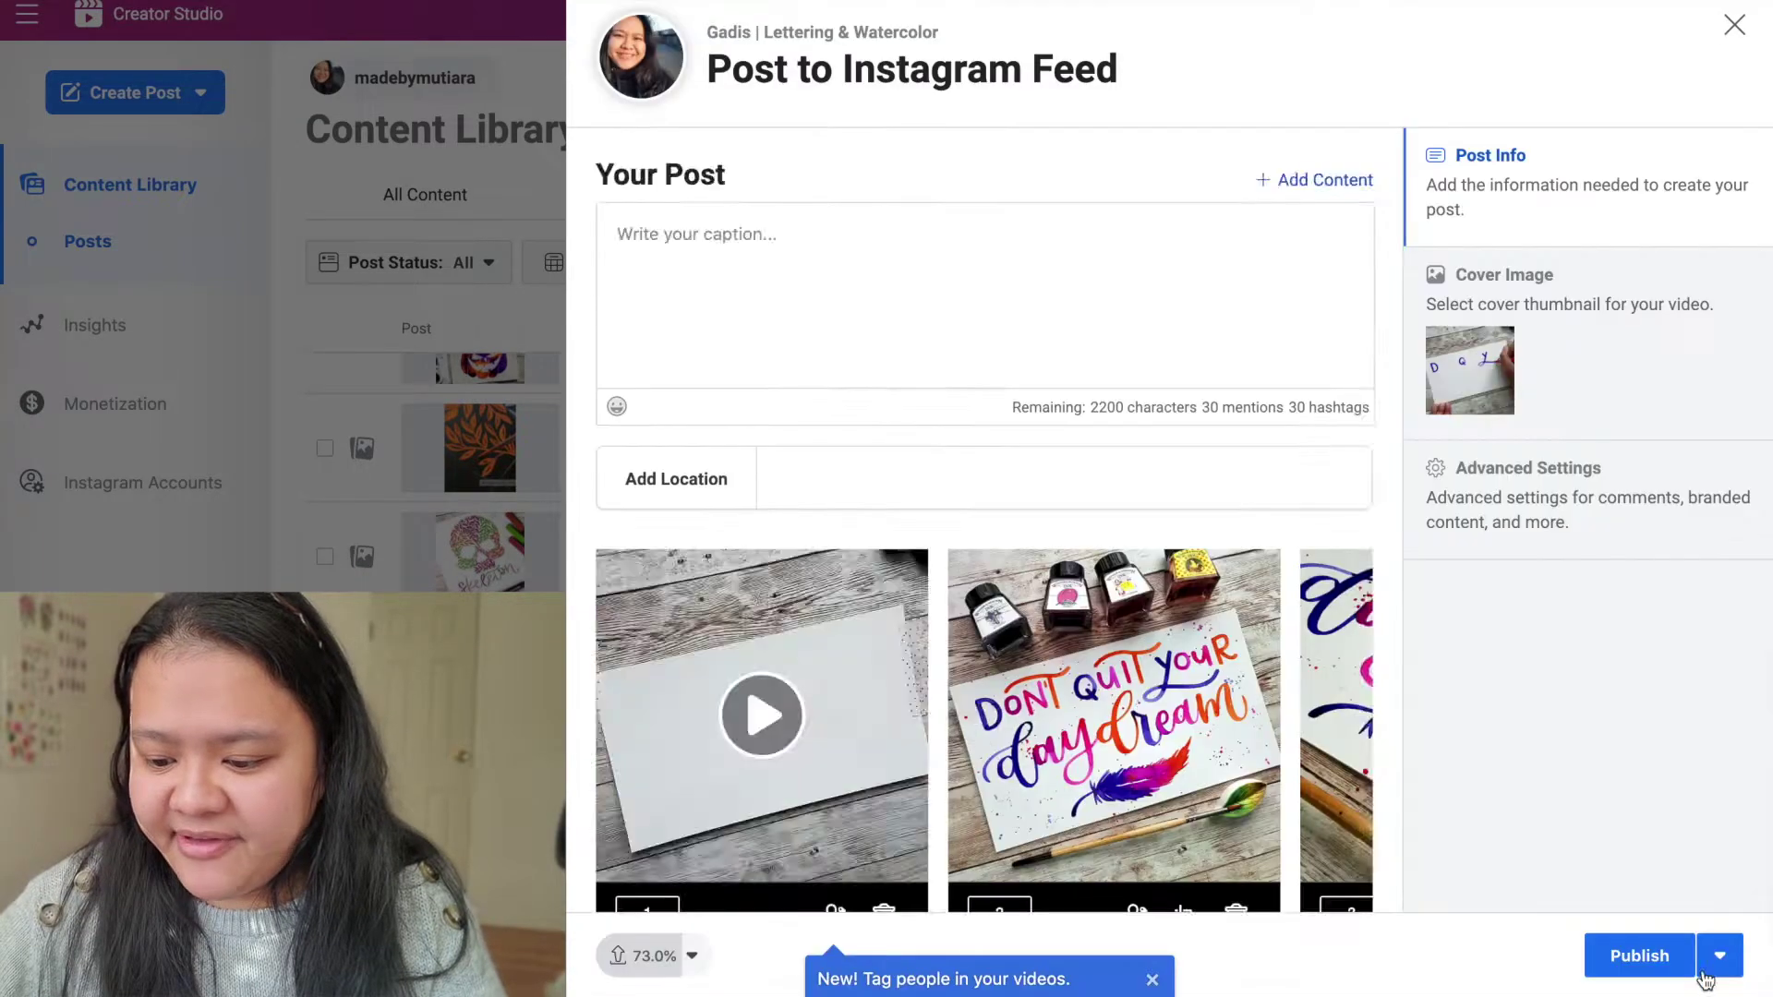
Try the Vertical 4:5 crop on the third photo, the feather close-up, and set its crop back to Square 1:1
{"action": "scroll", "coordinate": [1343, 517], "scroll_direction": "down", "scroll_amount": 2}
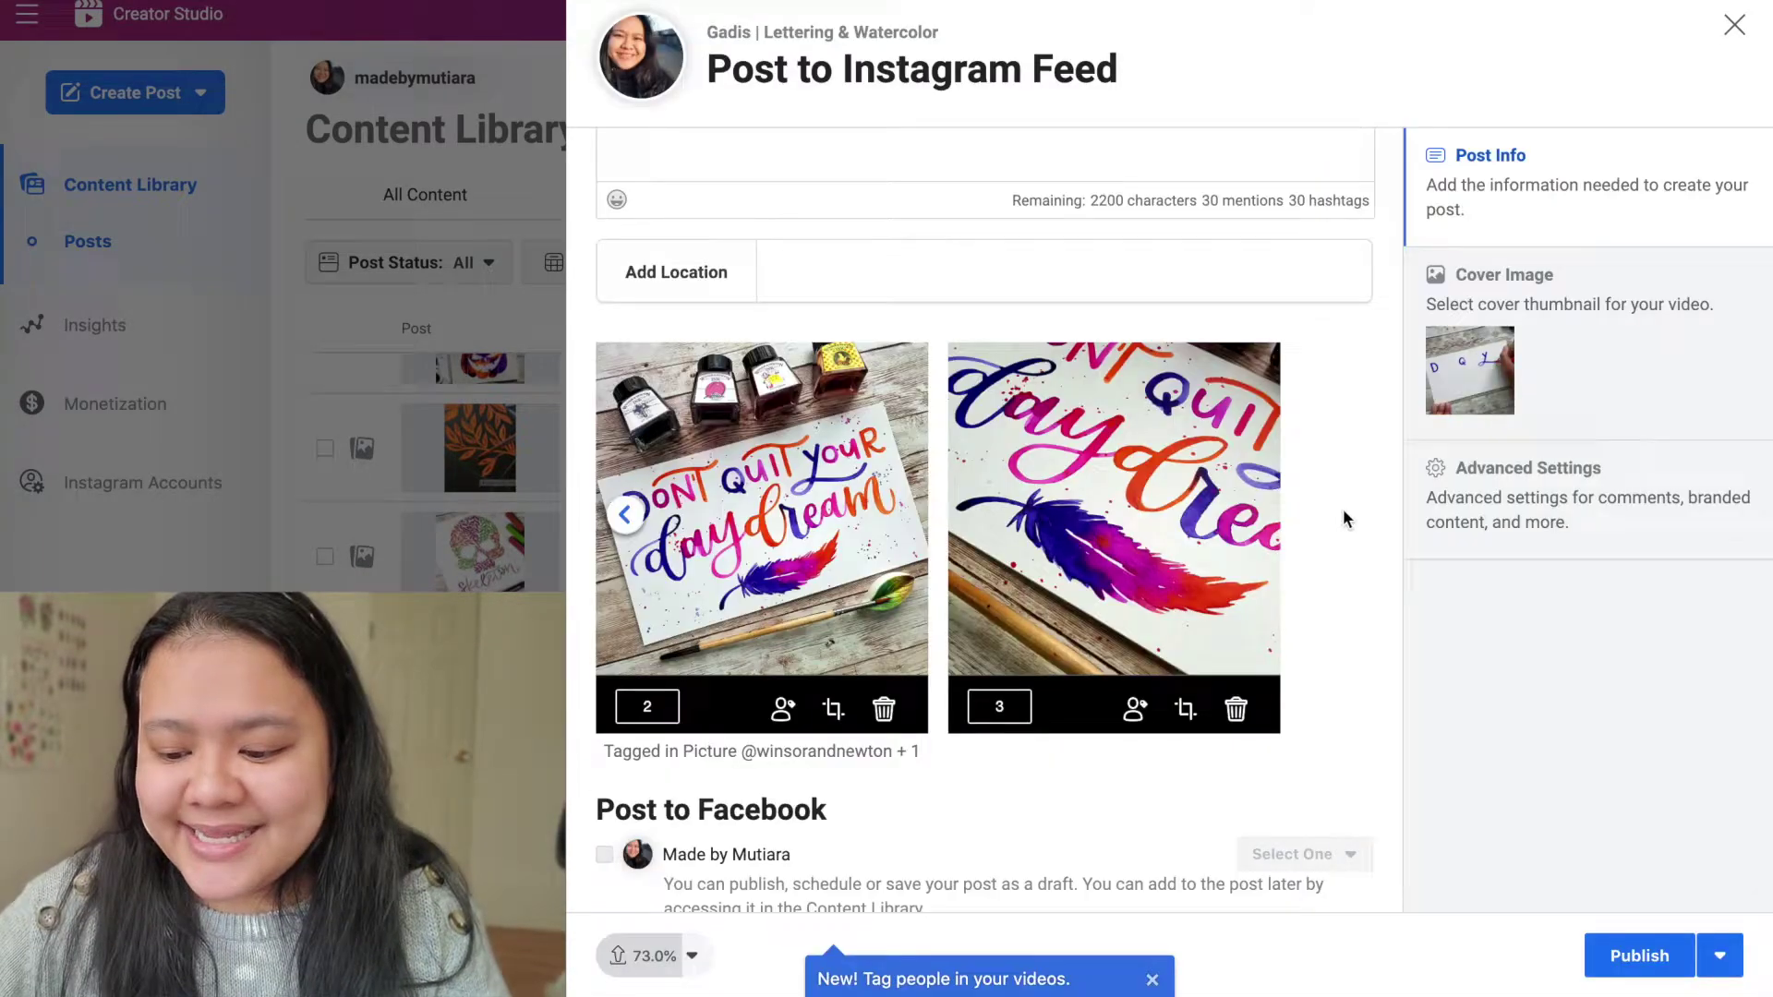
{"action": "left_click", "coordinate": [1186, 709]}
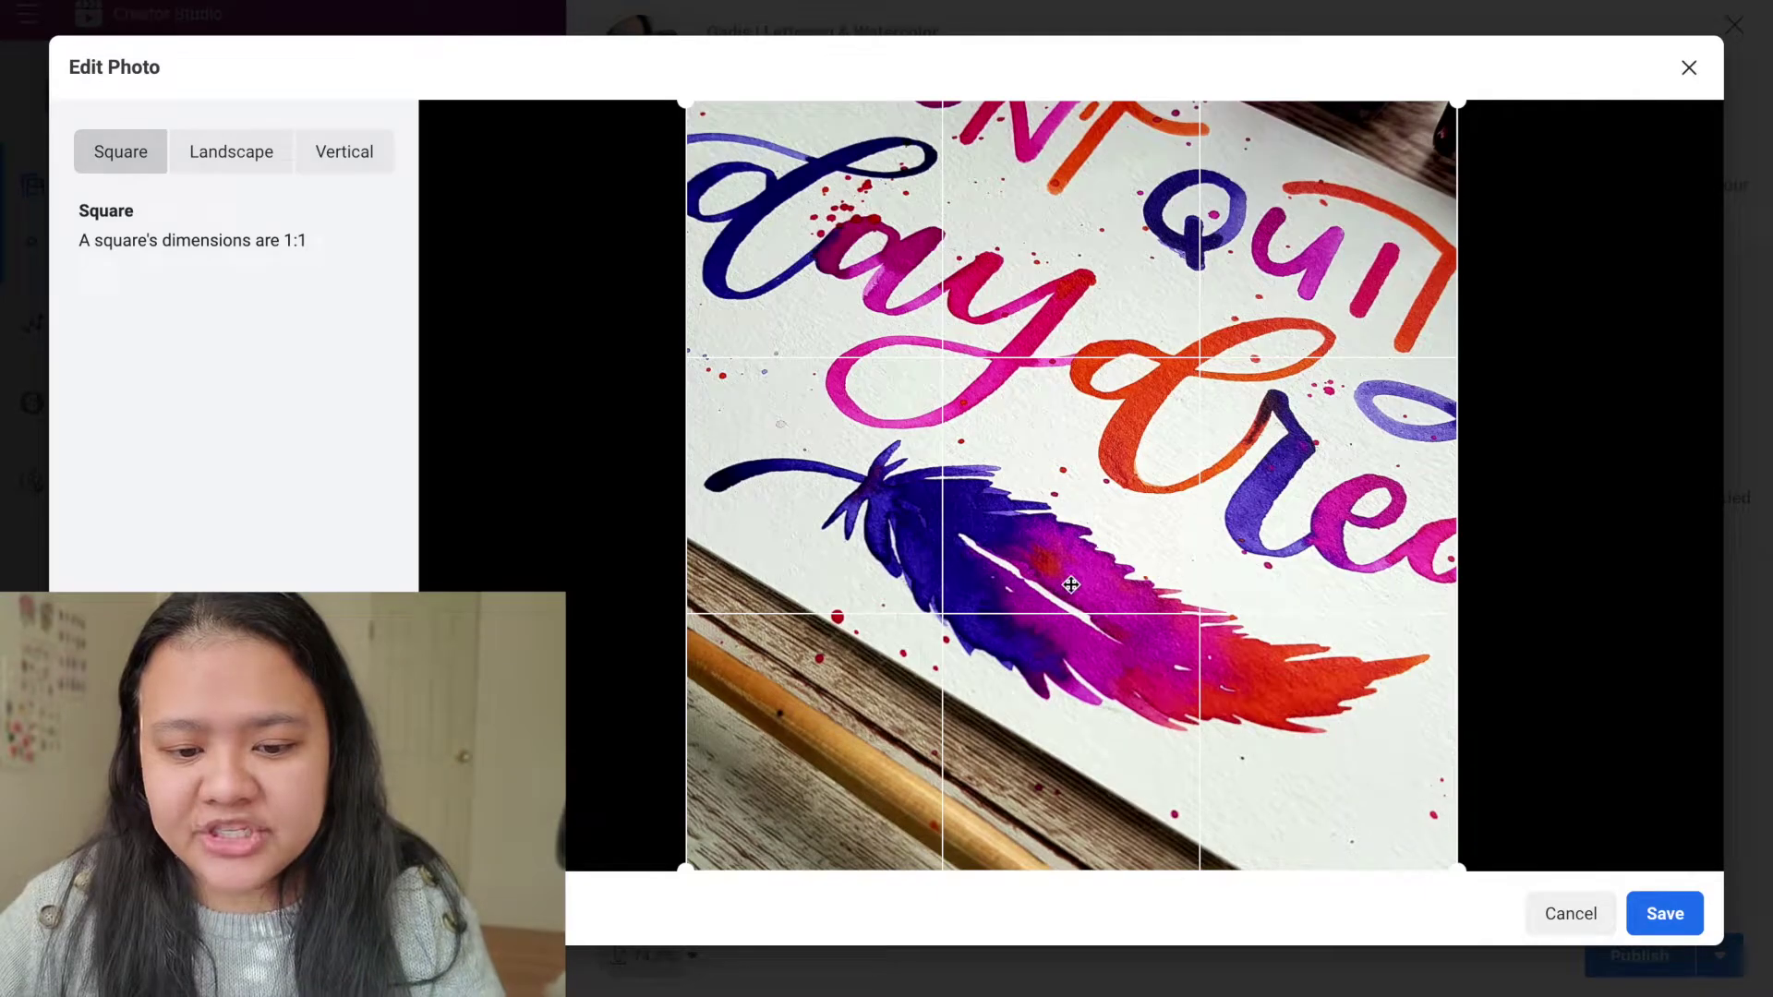
{"action": "left_click", "coordinate": [345, 151]}
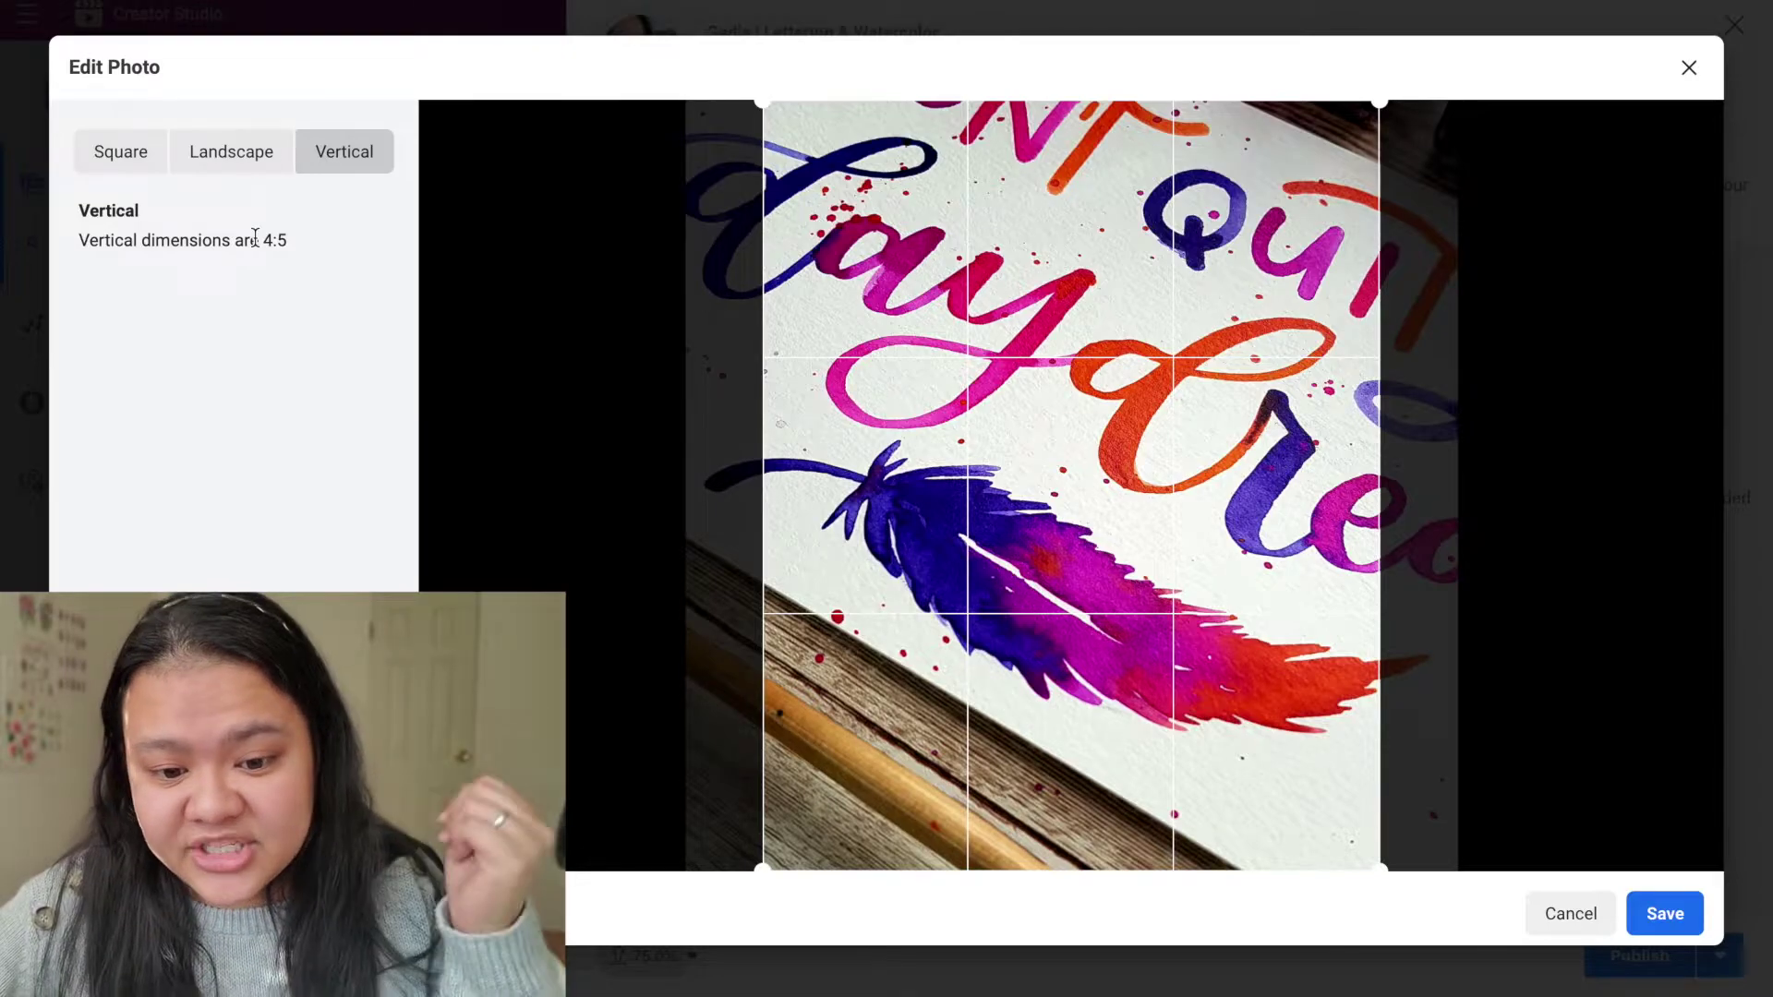
{"action": "left_click", "coordinate": [120, 155]}
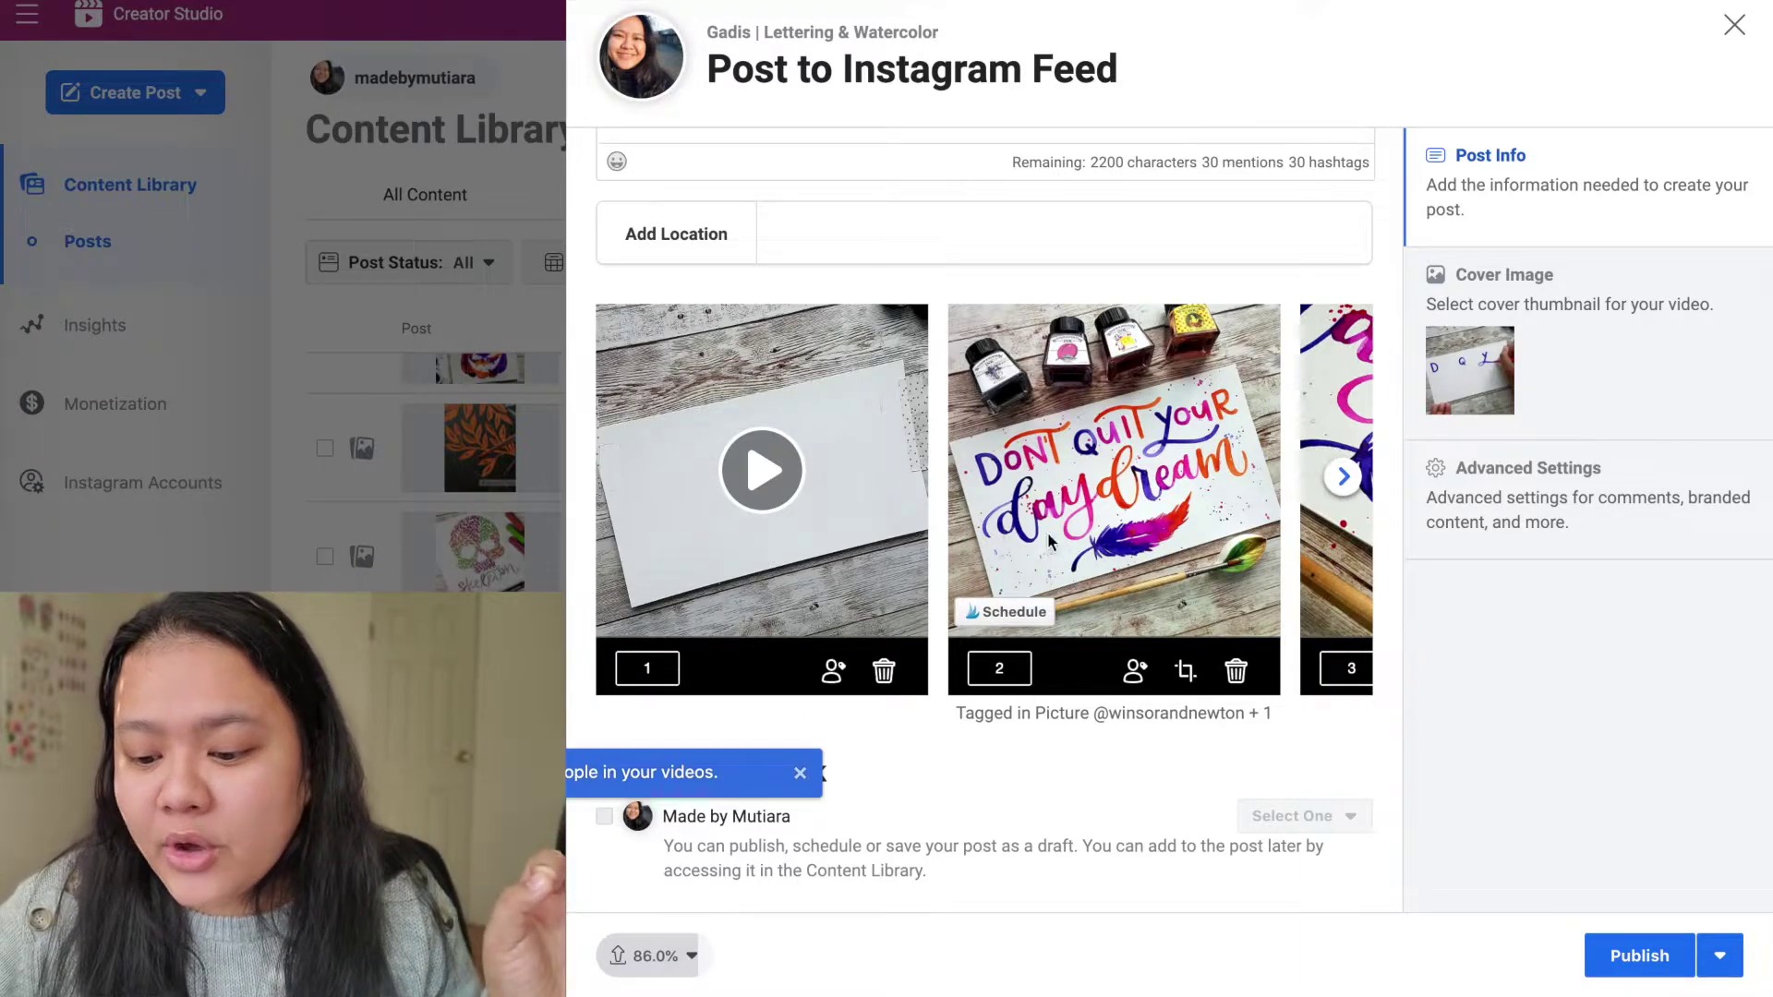
Reorder the post's media by changing the feather close-up's position number from third to 1
{"action": "left_click", "coordinate": [982, 667]}
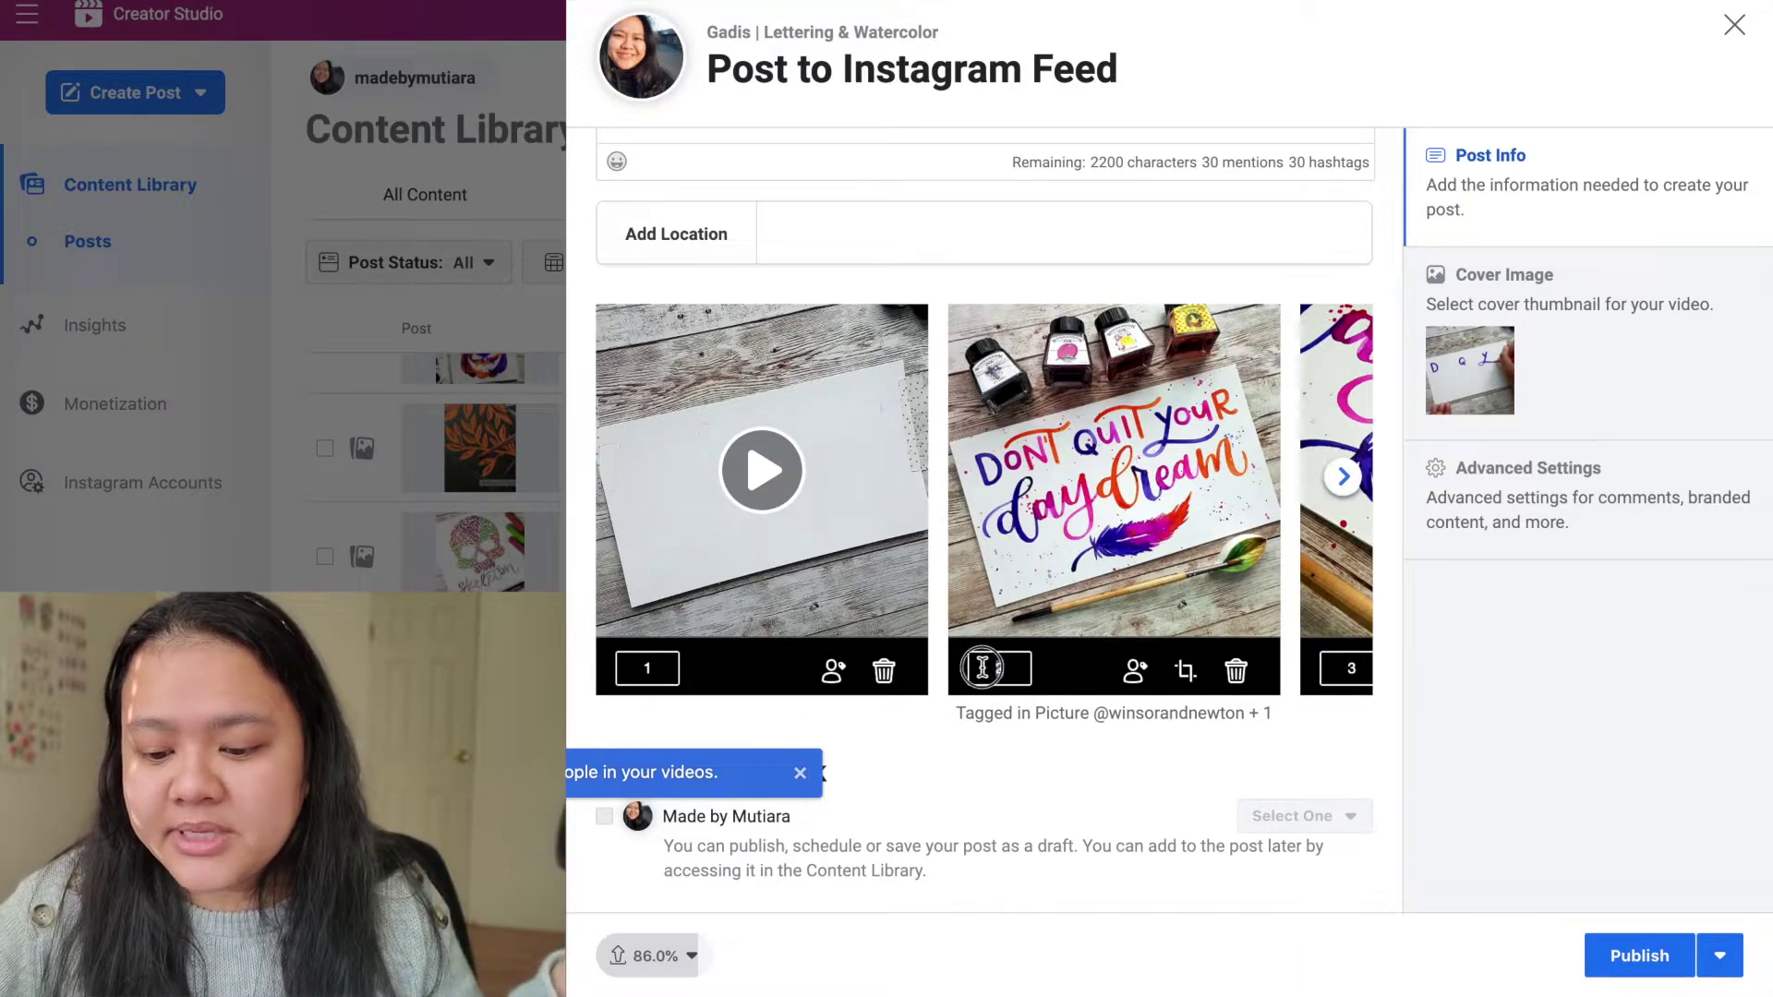
{"action": "left_click", "coordinate": [1355, 673]}
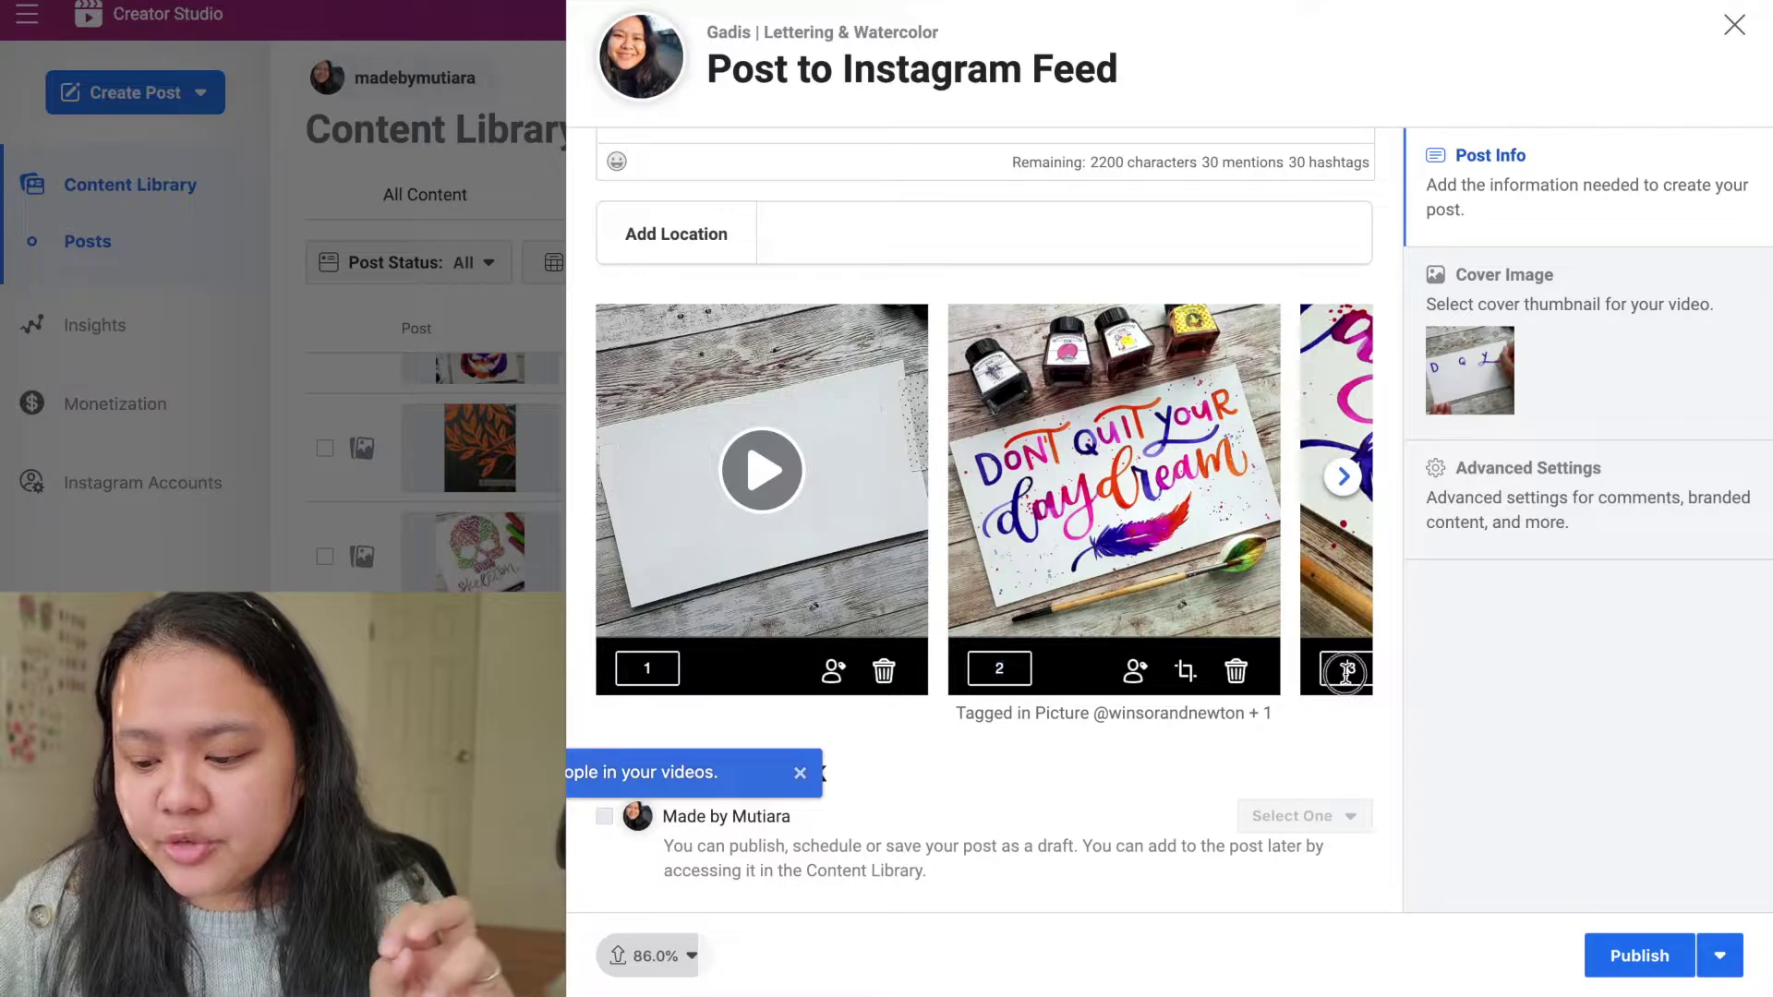
{"action": "left_click", "coordinate": [1350, 473]}
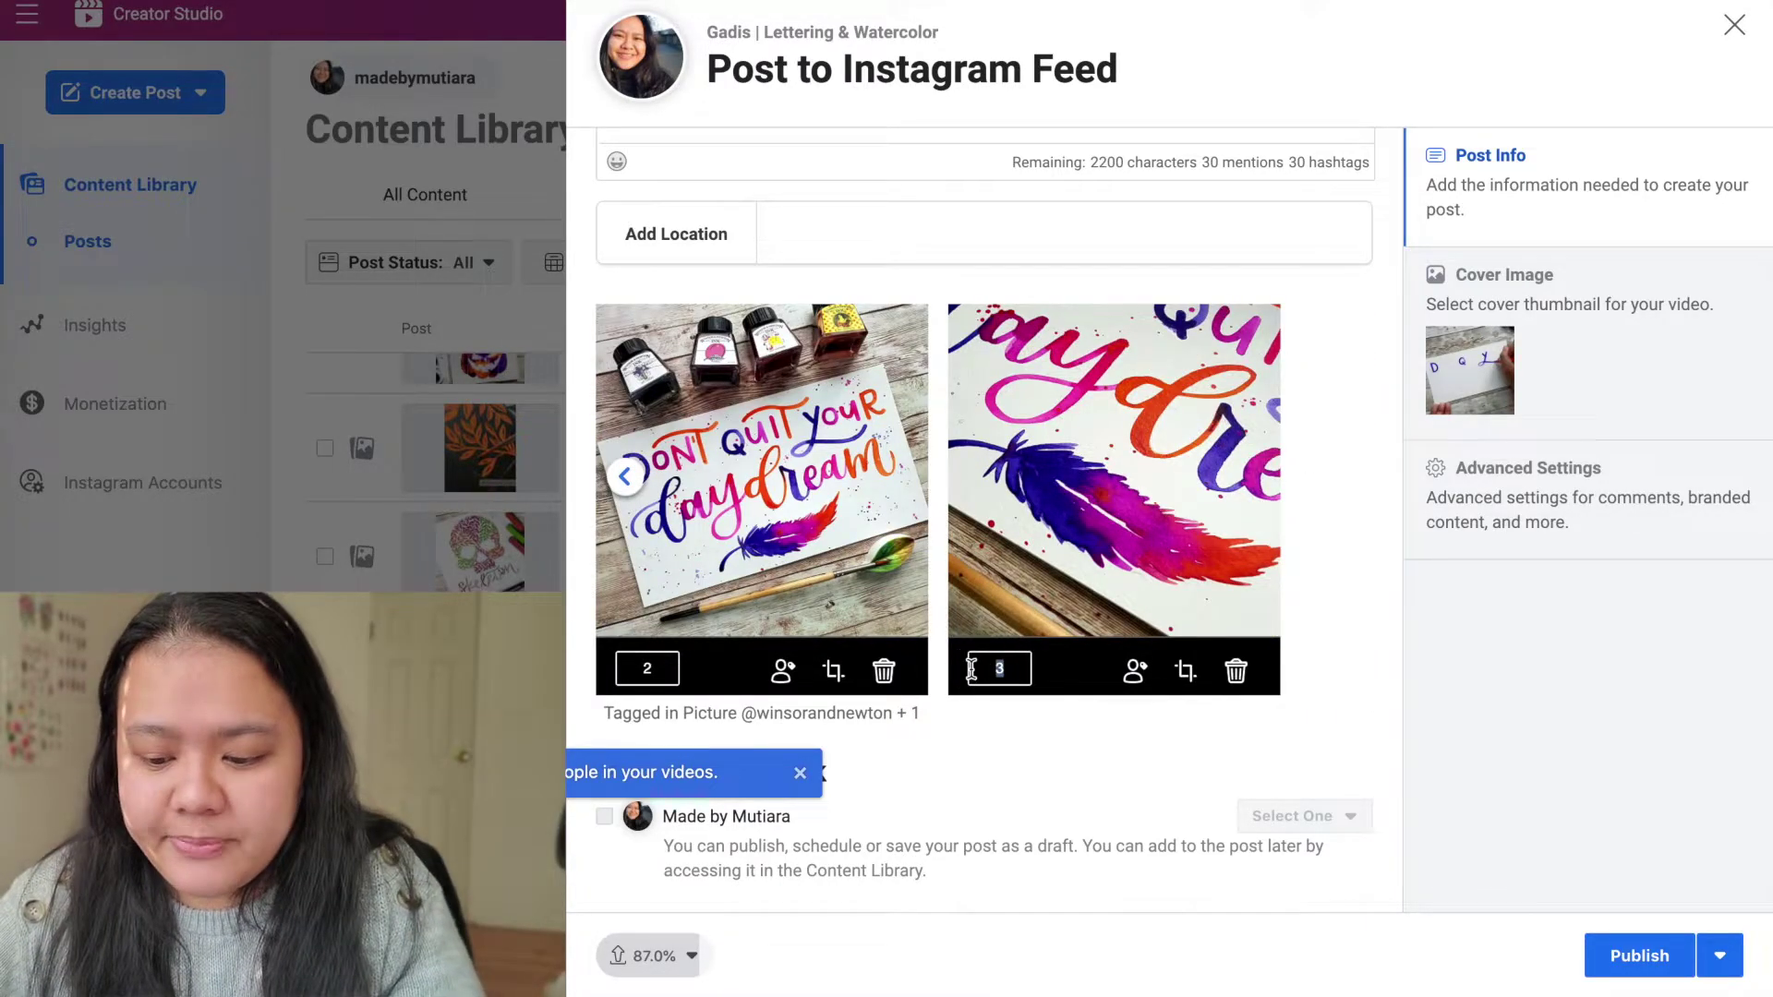
{"action": "type", "text": "1"}
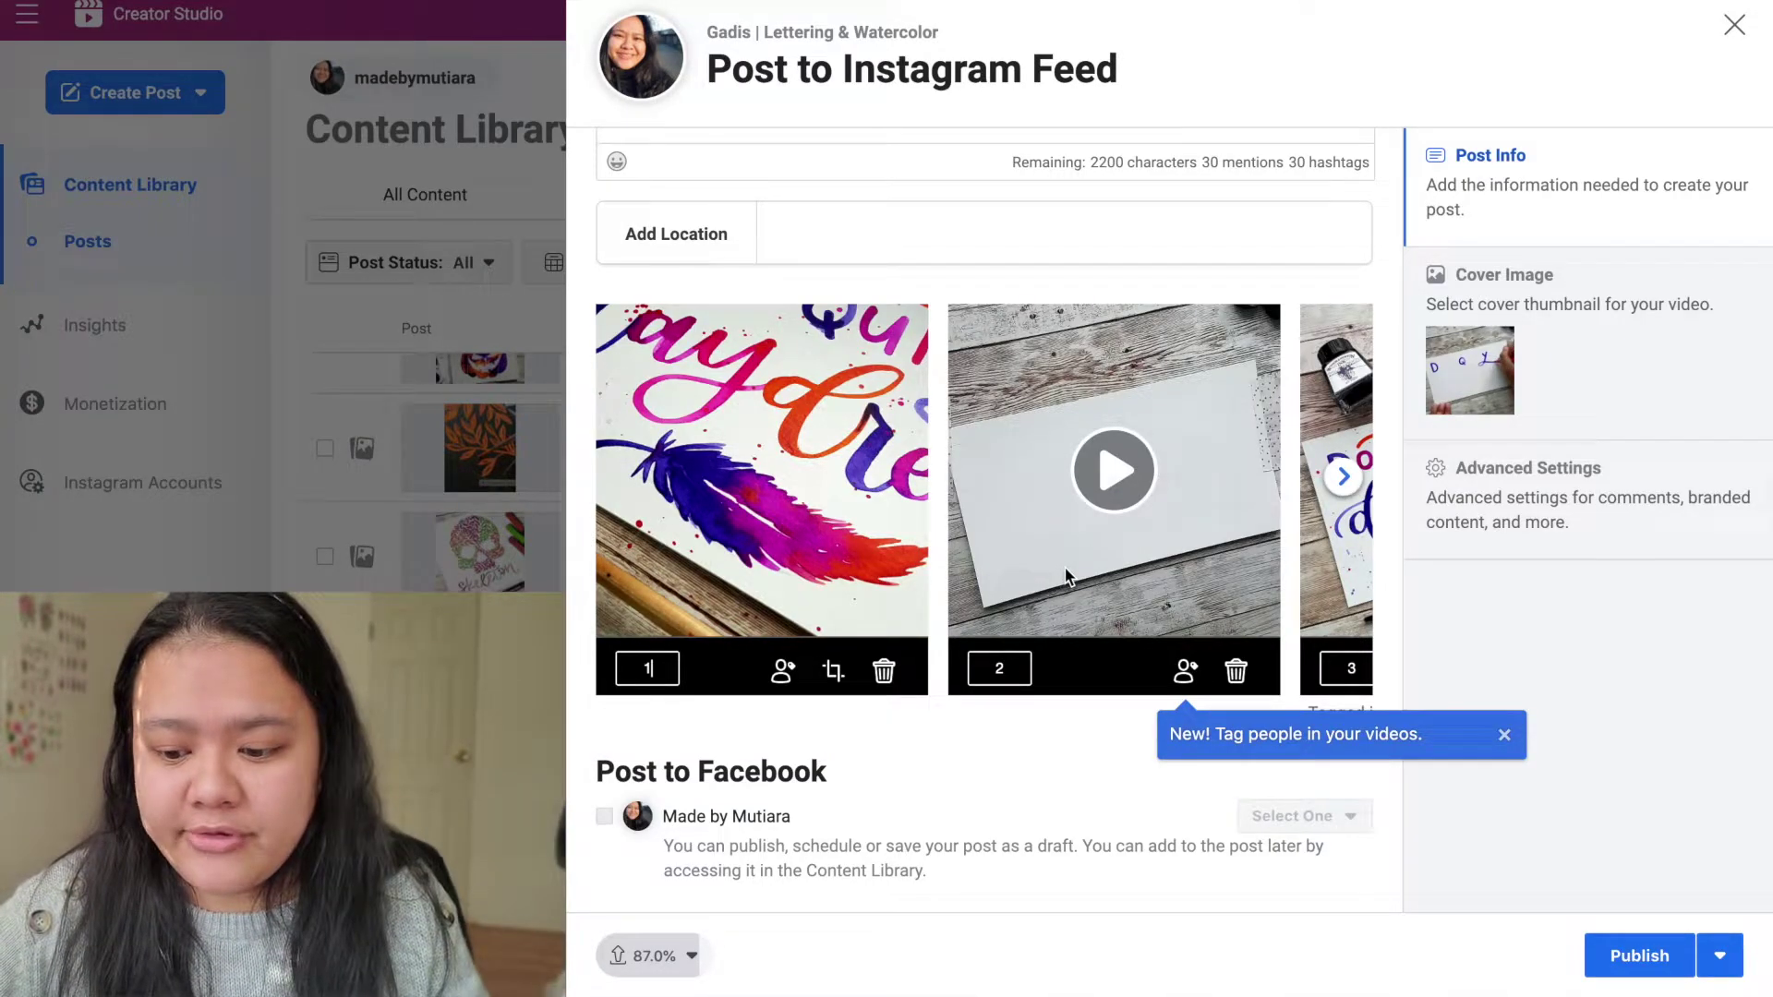
Reorder the post's media so the lettering video comes first, the ink bottle photo second and the feather close-up third
{"action": "left_click_drag", "start_coordinate": [1066, 577], "coordinate": [630, 479]}
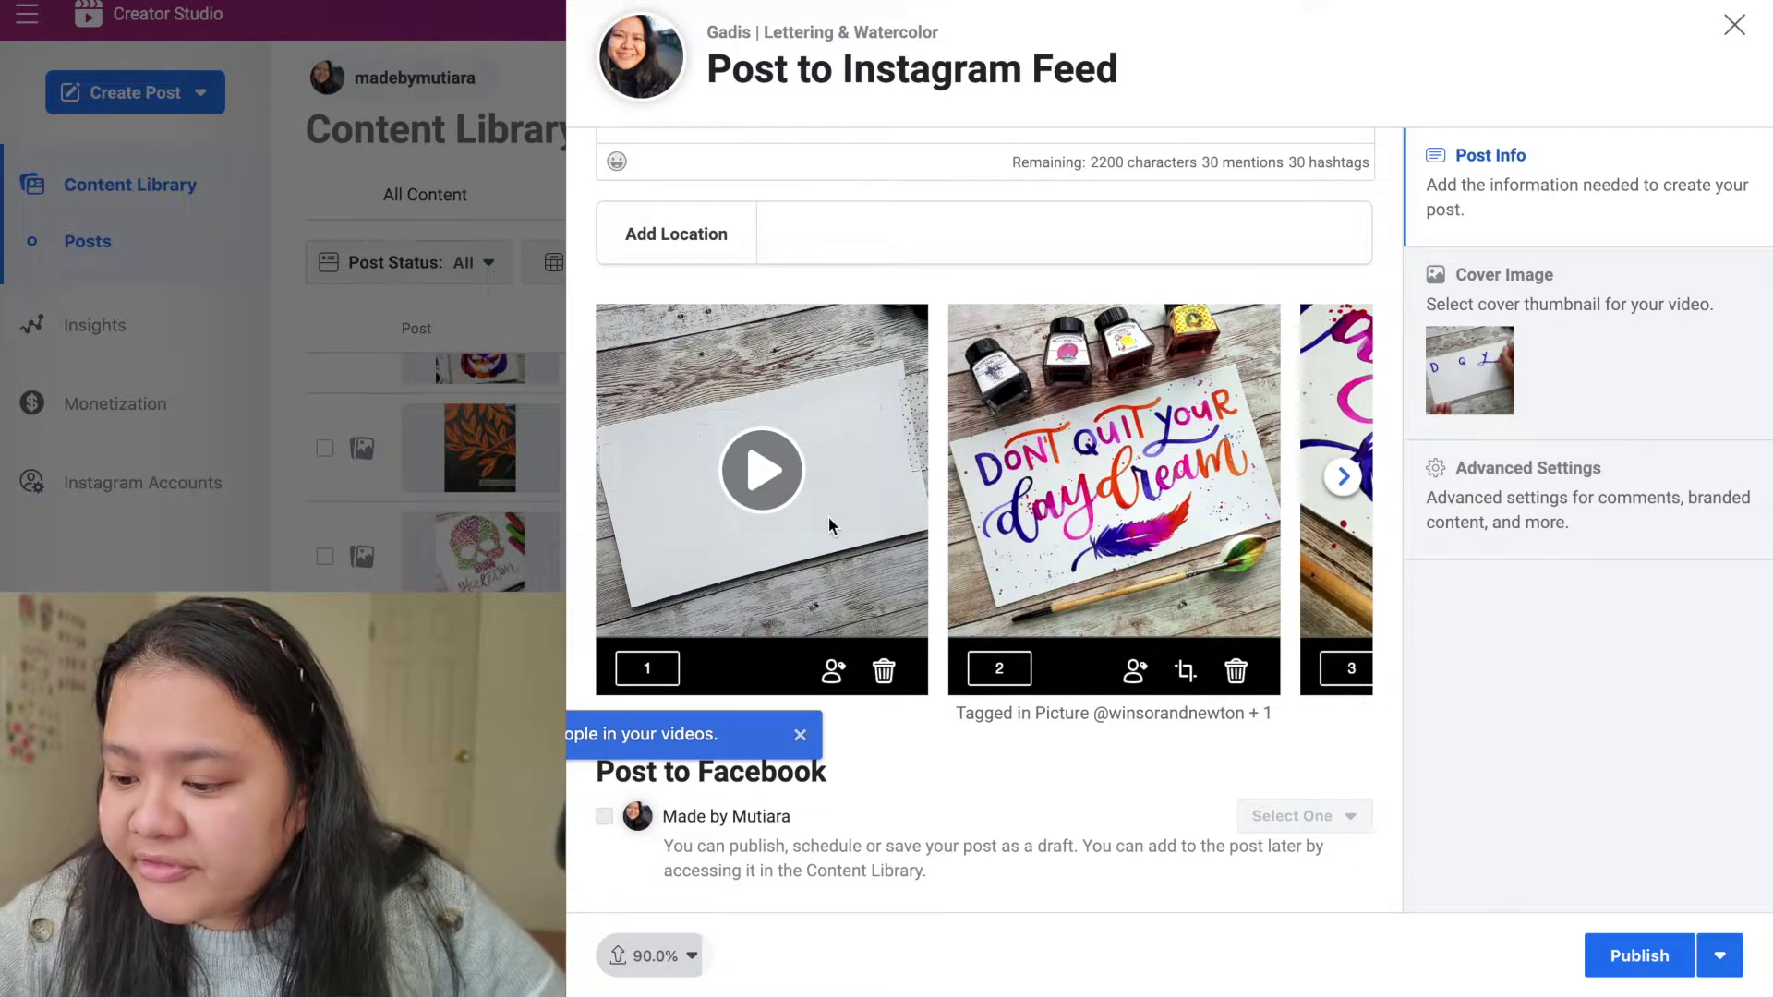
Try an auto-generated image and a video frame as the video's cover, and replace them with a custom-uploaded photo showing the ink bottles
{"action": "left_click", "coordinate": [1625, 349]}
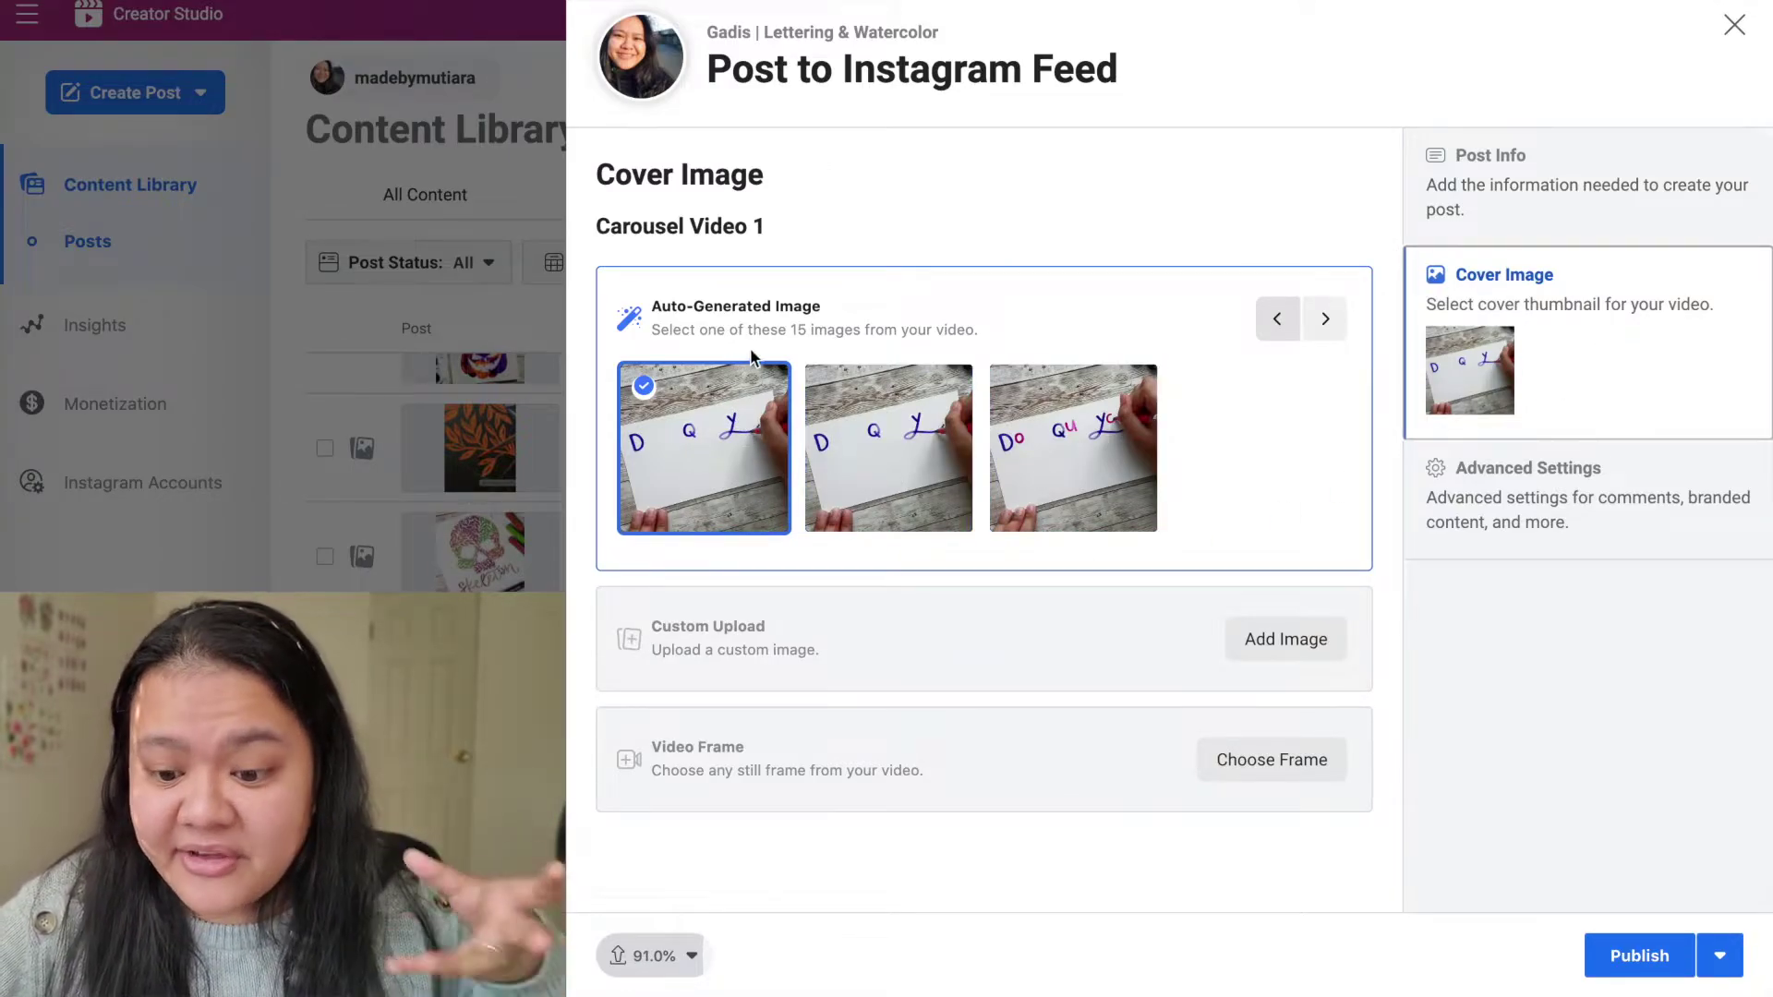
{"action": "left_click", "coordinate": [1324, 319]}
{"action": "left_click", "coordinate": [1325, 321]}
{"action": "left_click", "coordinate": [1326, 321]}
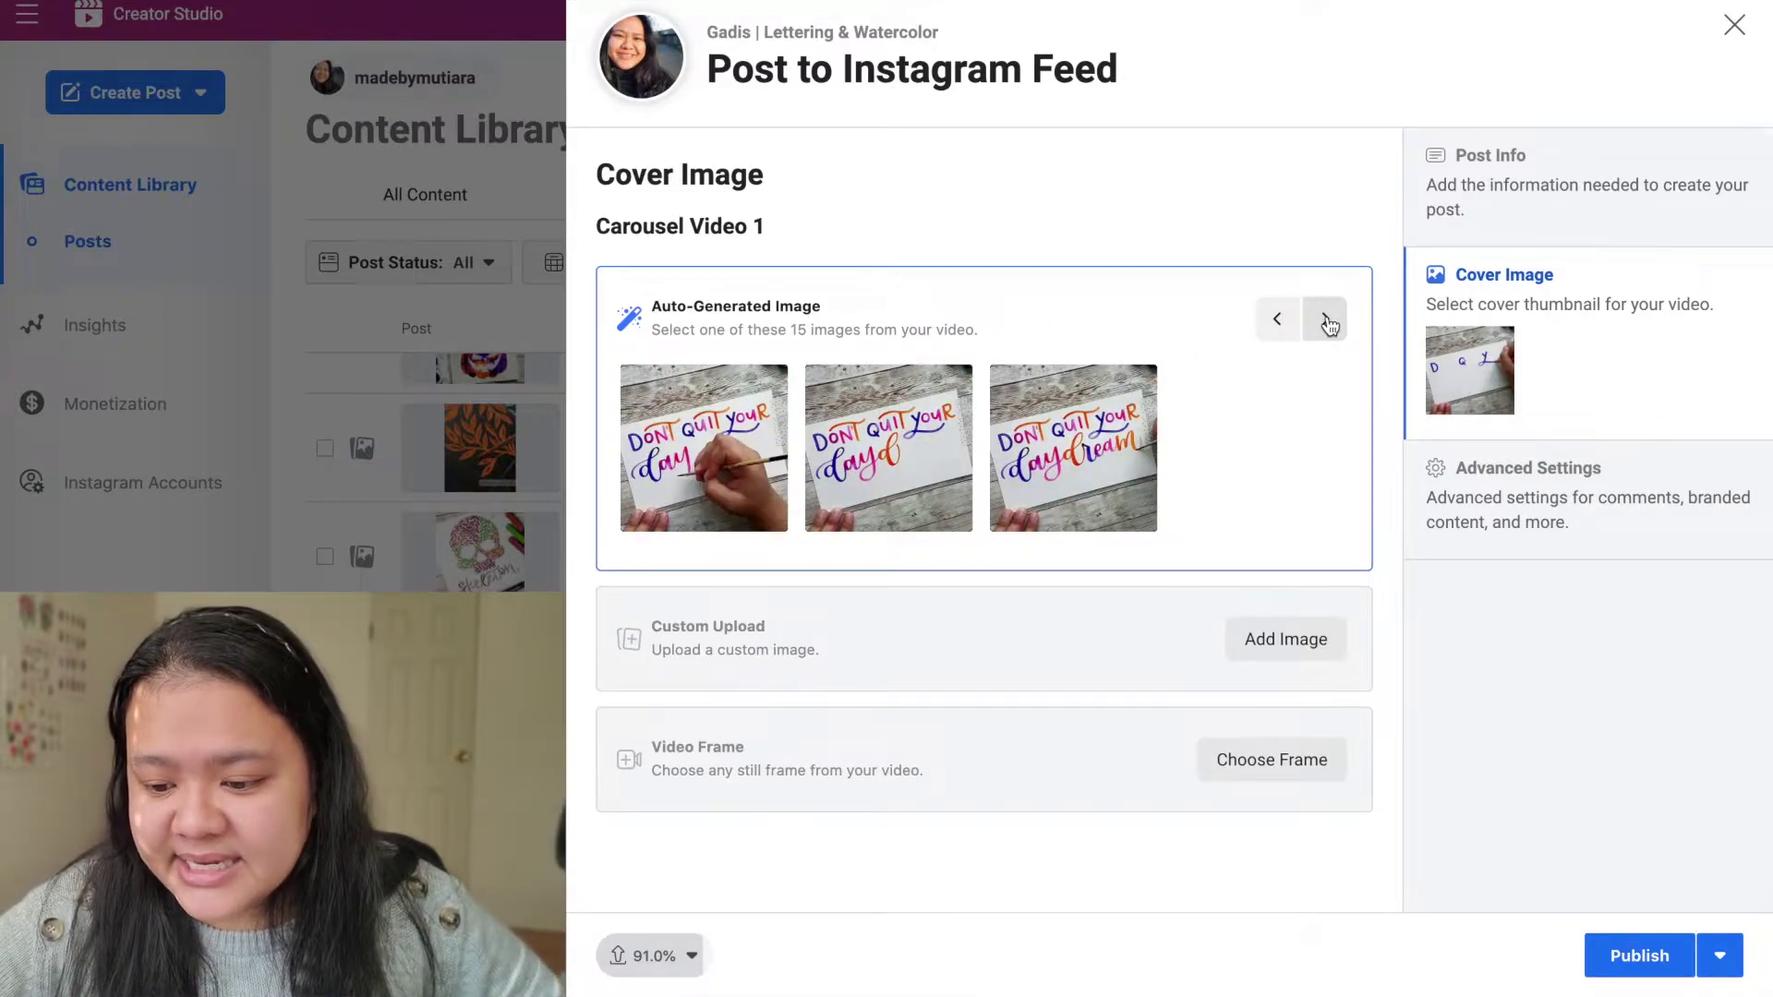
{"action": "left_click", "coordinate": [915, 451]}
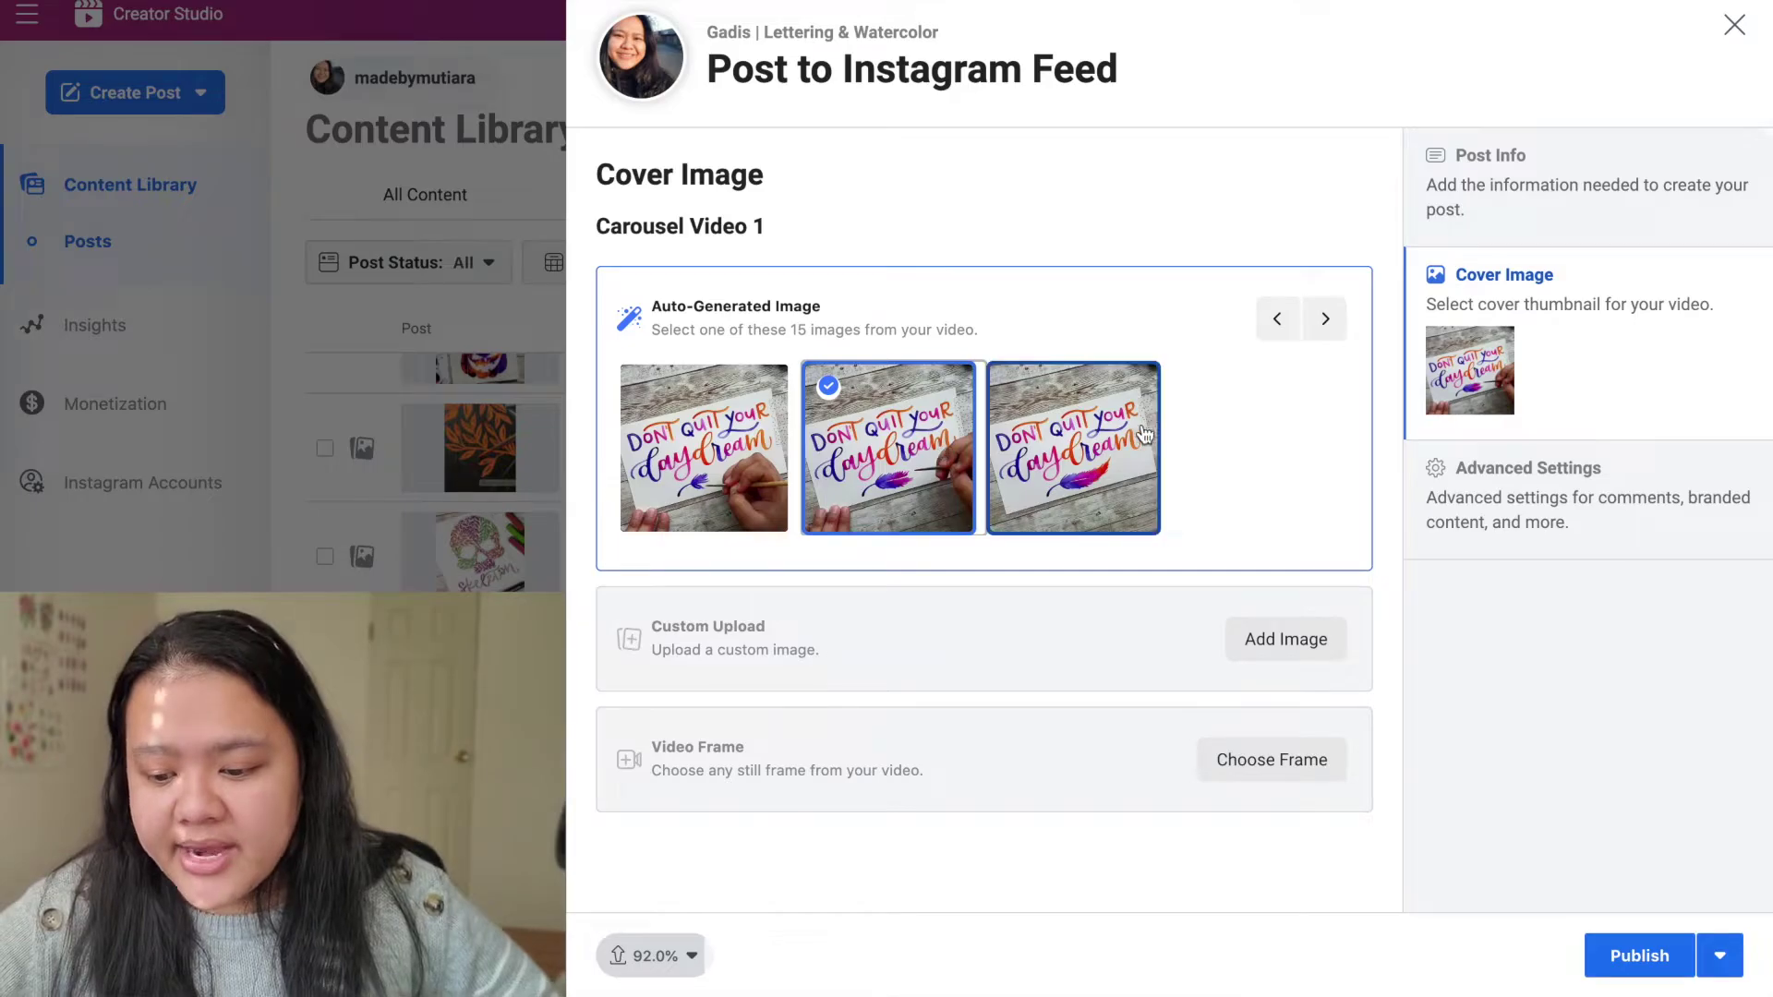
{"action": "left_click", "coordinate": [1244, 764]}
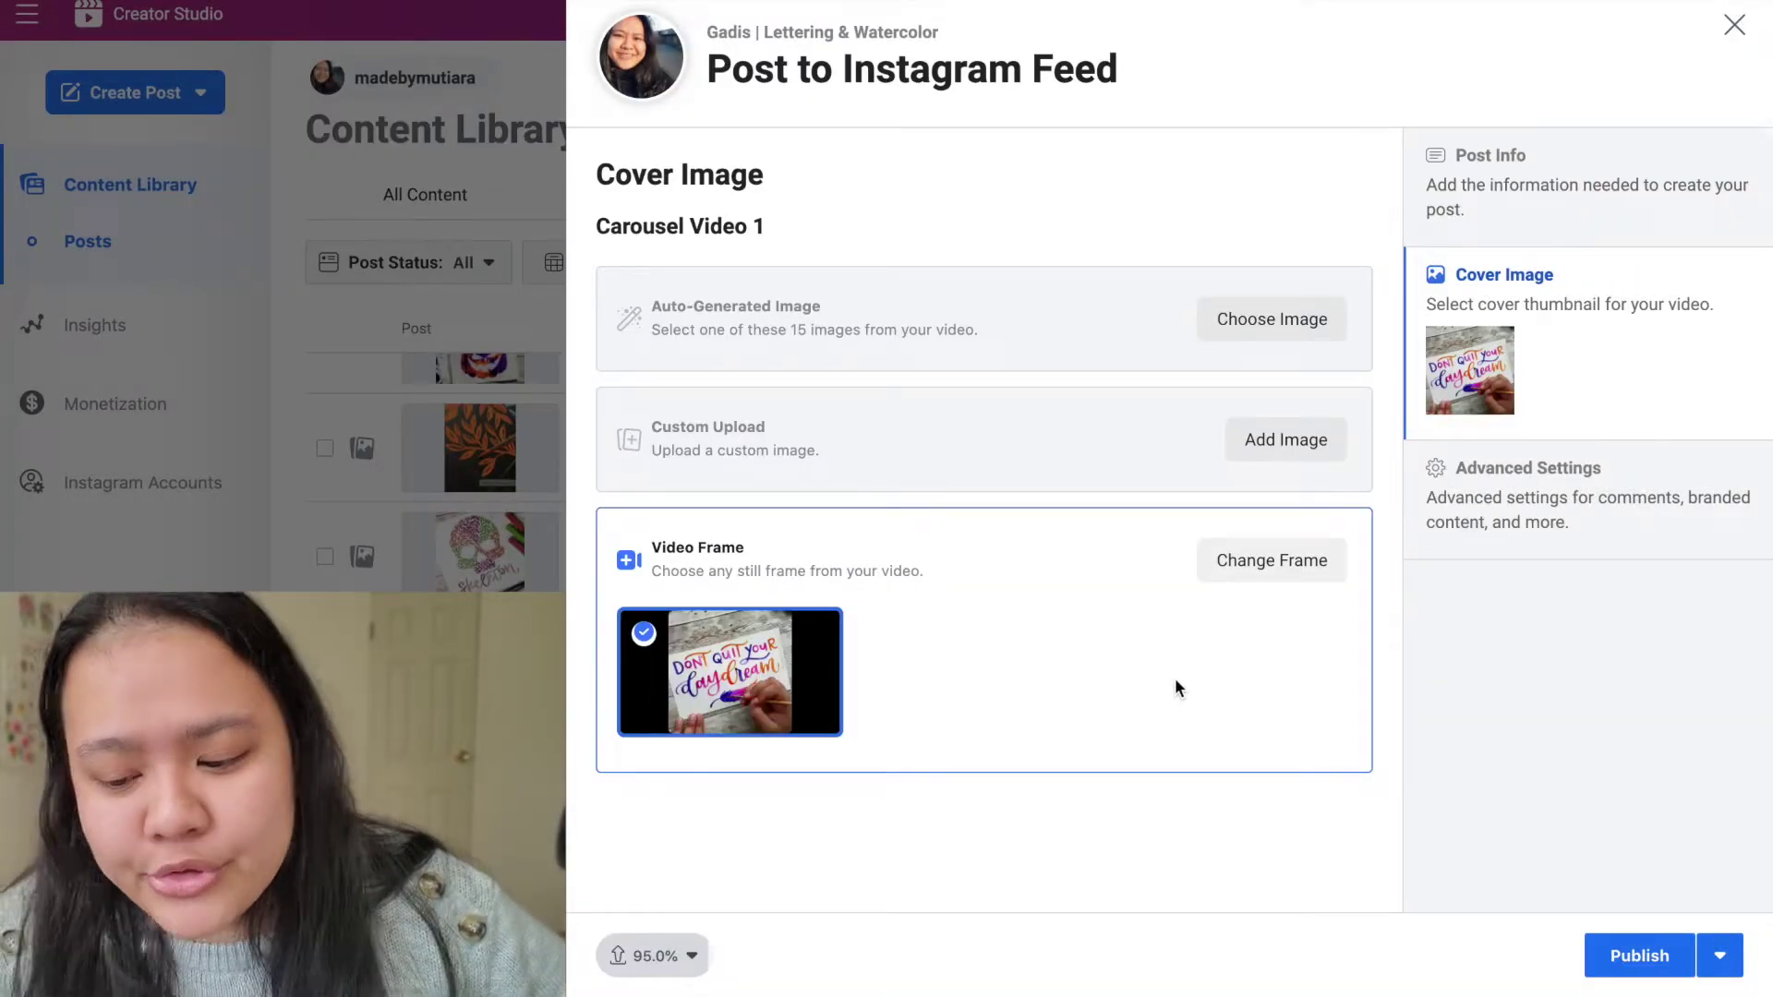
{"action": "left_click", "coordinate": [1282, 455]}
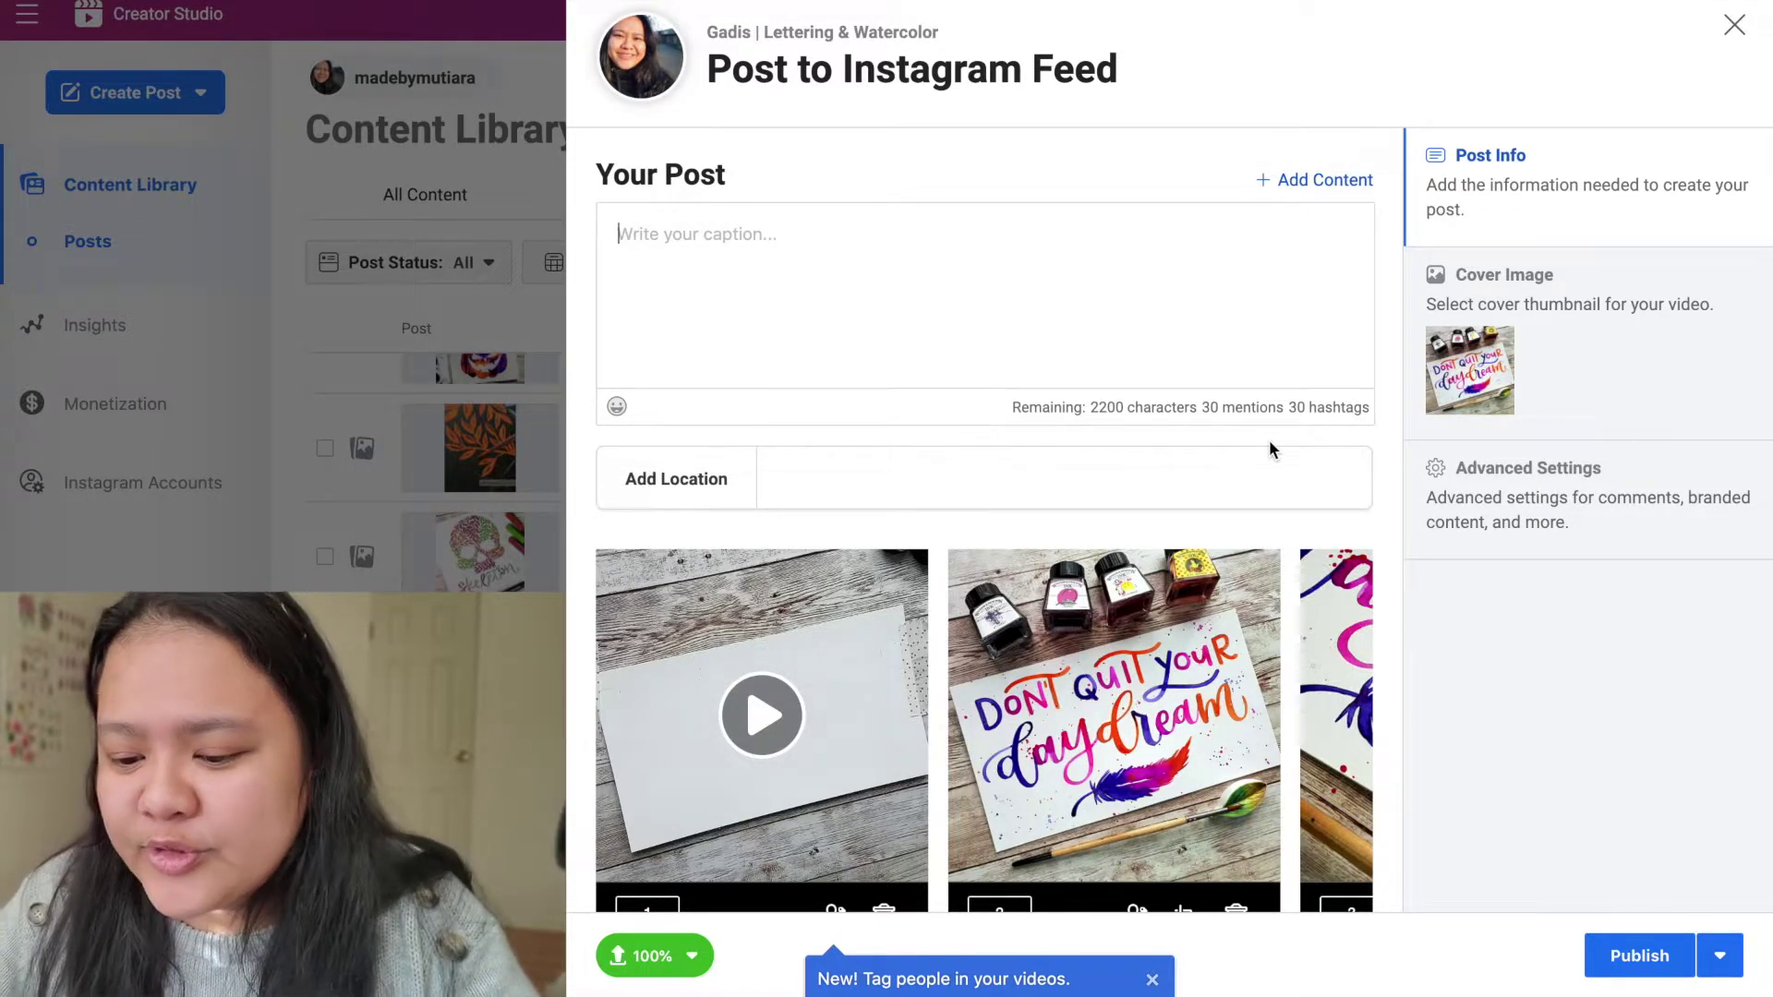
Paste the prepared "Trick or treat! Watch for the watercolor bleed" caption with its hashtags into the post and look through it
{"action": "left_click_drag", "start_coordinate": [1012, 406], "coordinate": [1373, 395]}
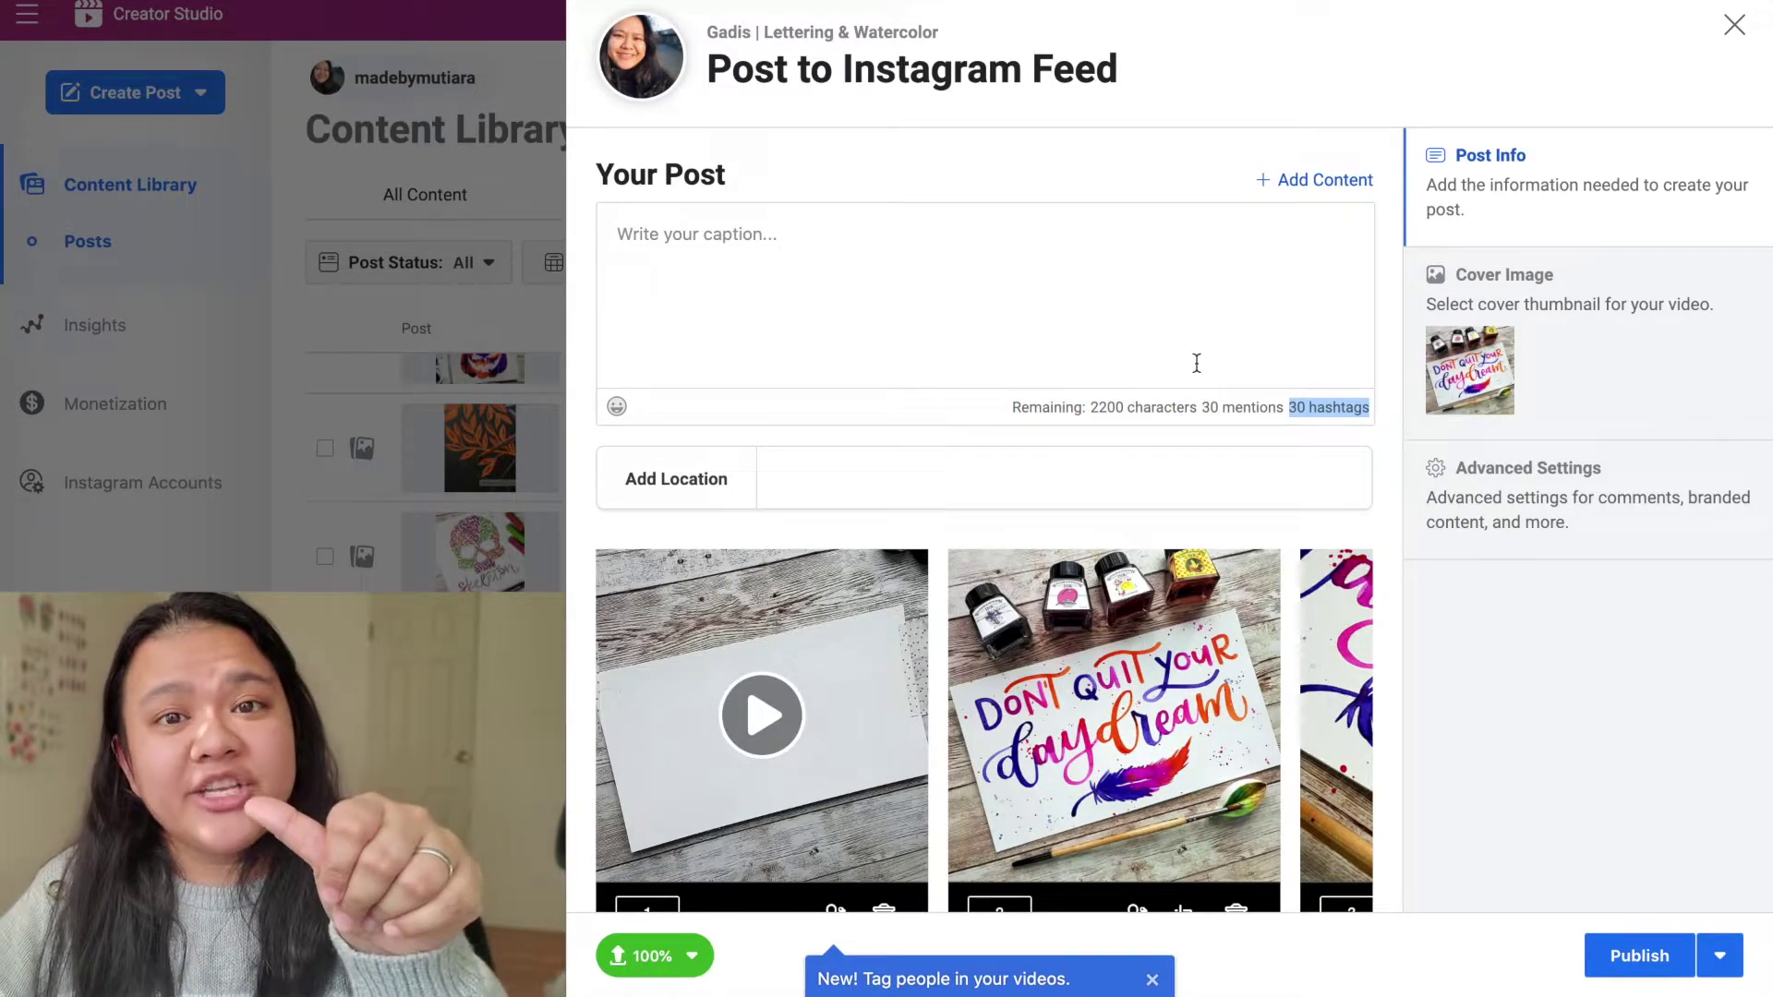
{"action": "left_click", "coordinate": [1133, 302]}
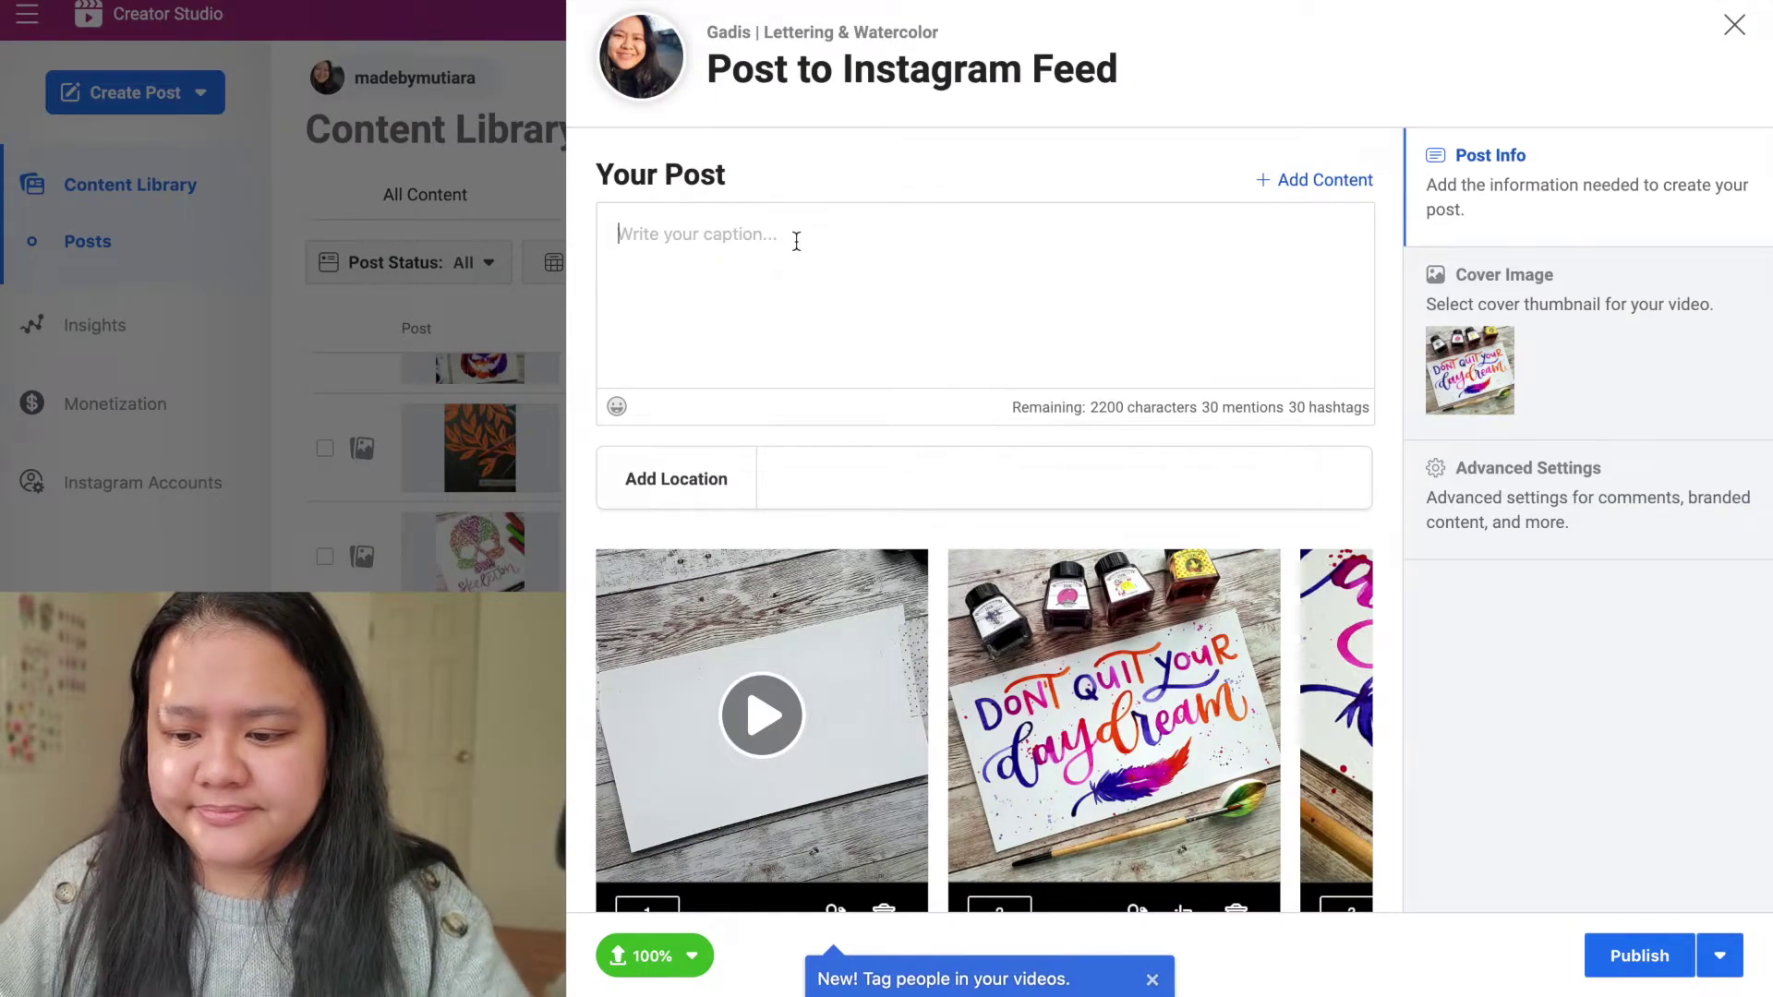
{"action": "key", "text": "ctrl+v"}
{"action": "scroll", "coordinate": [1036, 289], "scroll_direction": "up", "scroll_amount": 5}
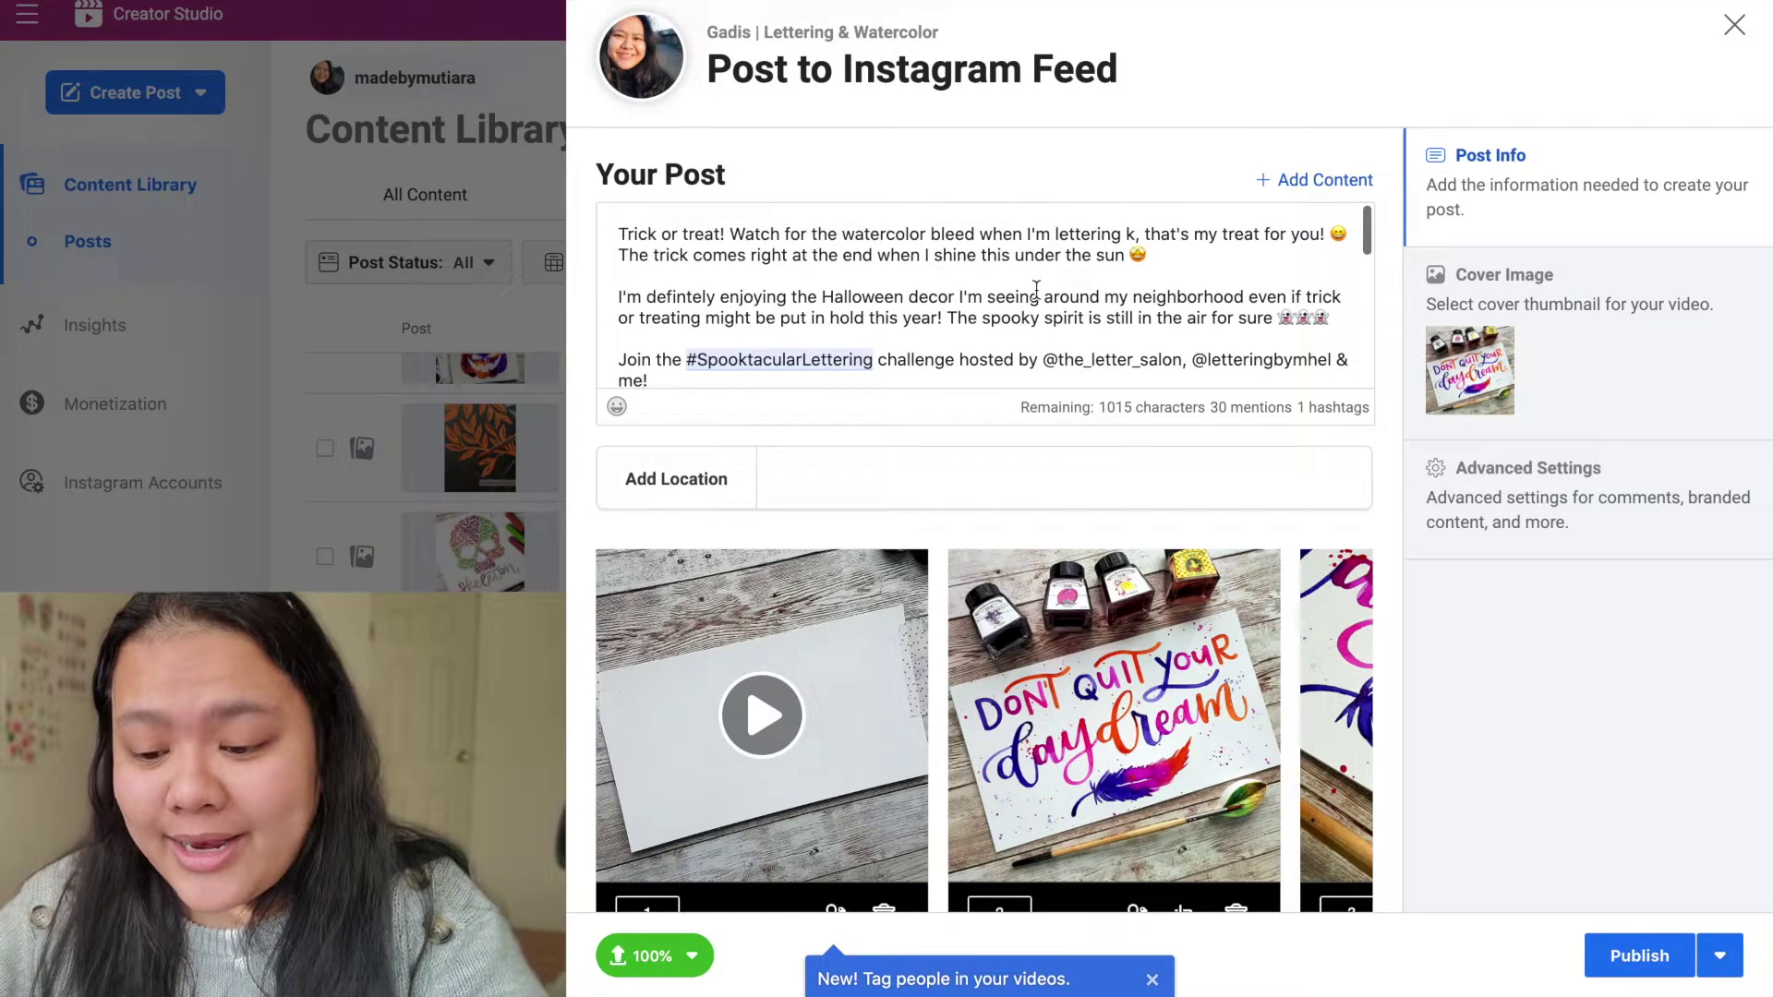
{"action": "scroll", "coordinate": [1036, 289], "scroll_direction": "down", "scroll_amount": 5}
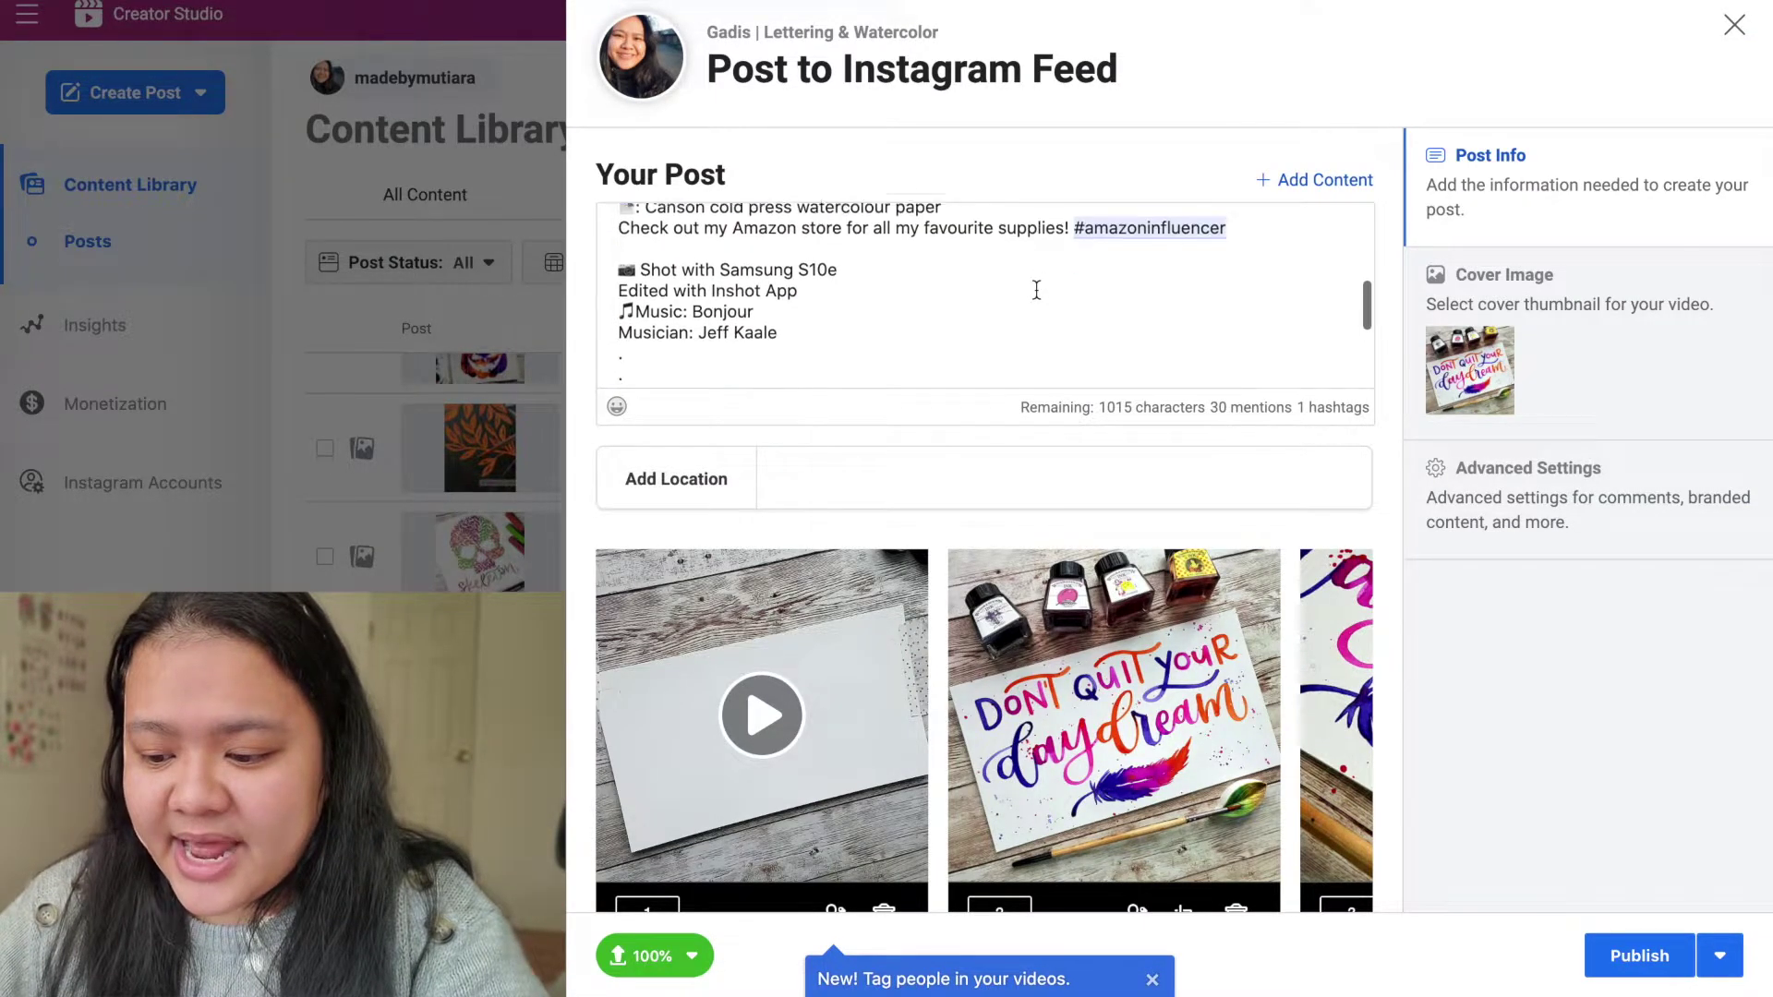
Add the suggested hashtag #halloween on its own line above the hashtag block in the caption
{"action": "key", "text": "Return"}
{"action": "key", "text": "Return"}
{"action": "type", "text": "#"}
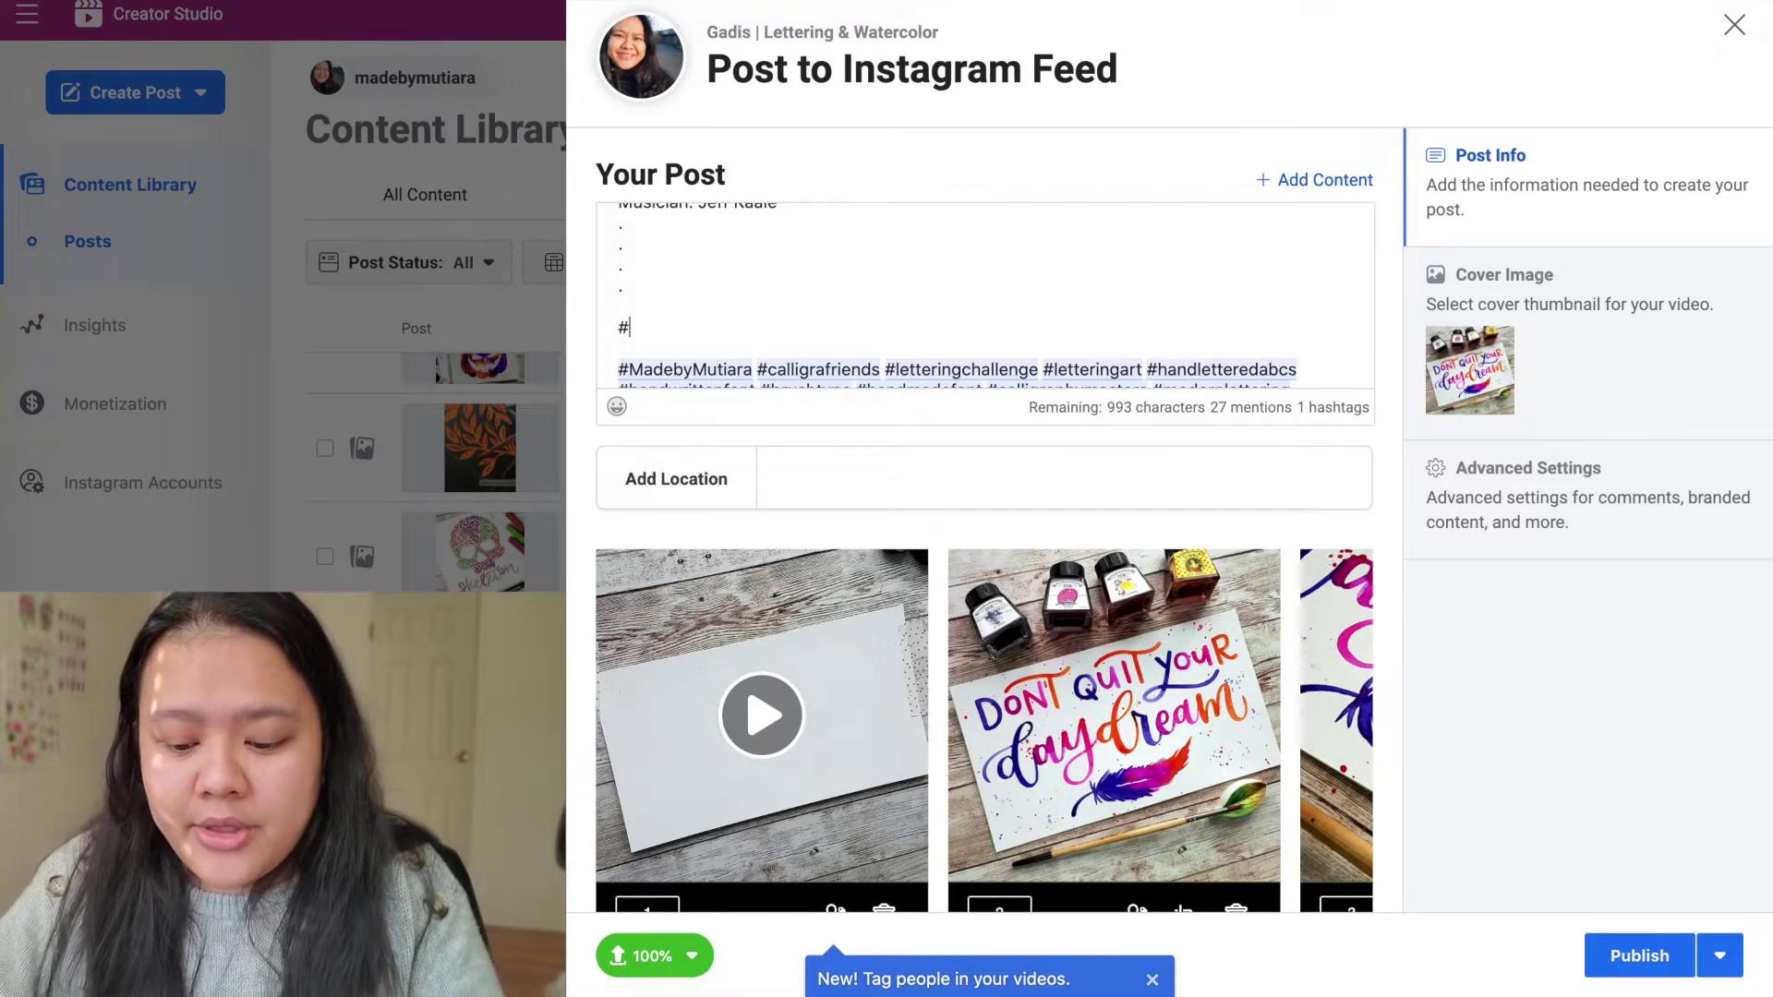
{"action": "type", "text": "hallo"}
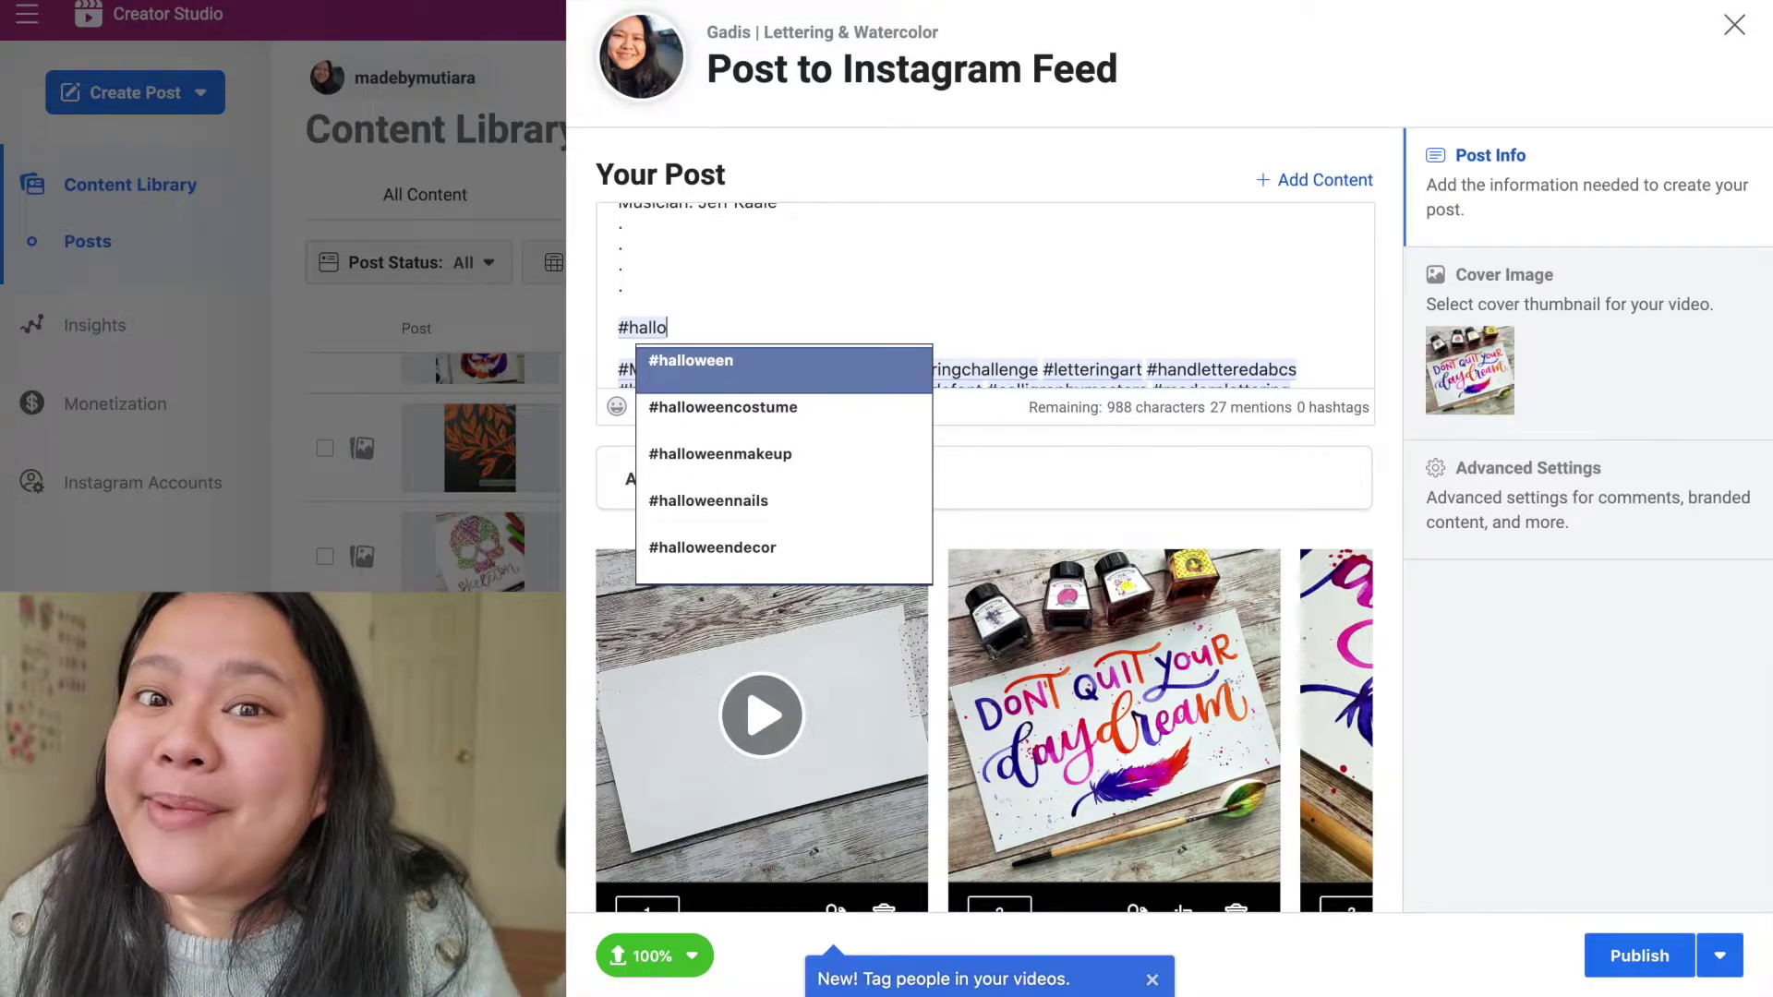
{"action": "key", "text": "Return"}
Schedule the post for Oct 26, 2020 at 3:00 PM instead of publishing it now
{"action": "scroll", "coordinate": [987, 554], "scroll_direction": "down", "scroll_amount": 3}
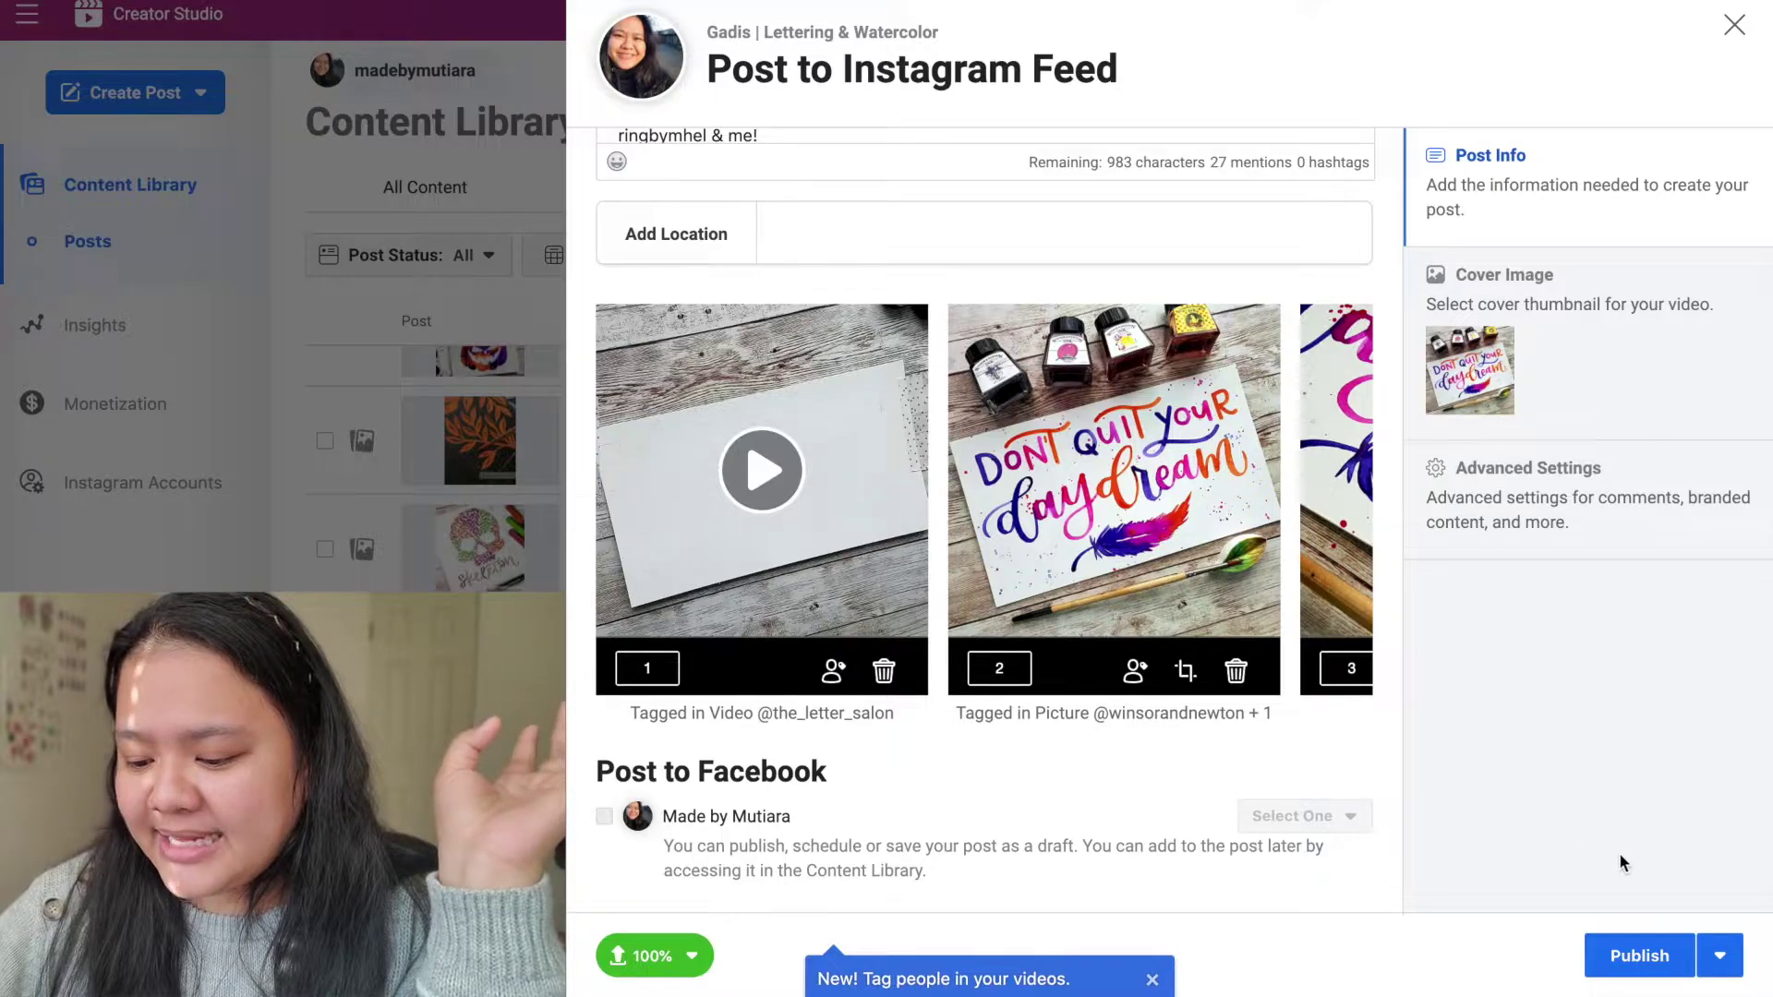
{"action": "left_click", "coordinate": [1717, 954]}
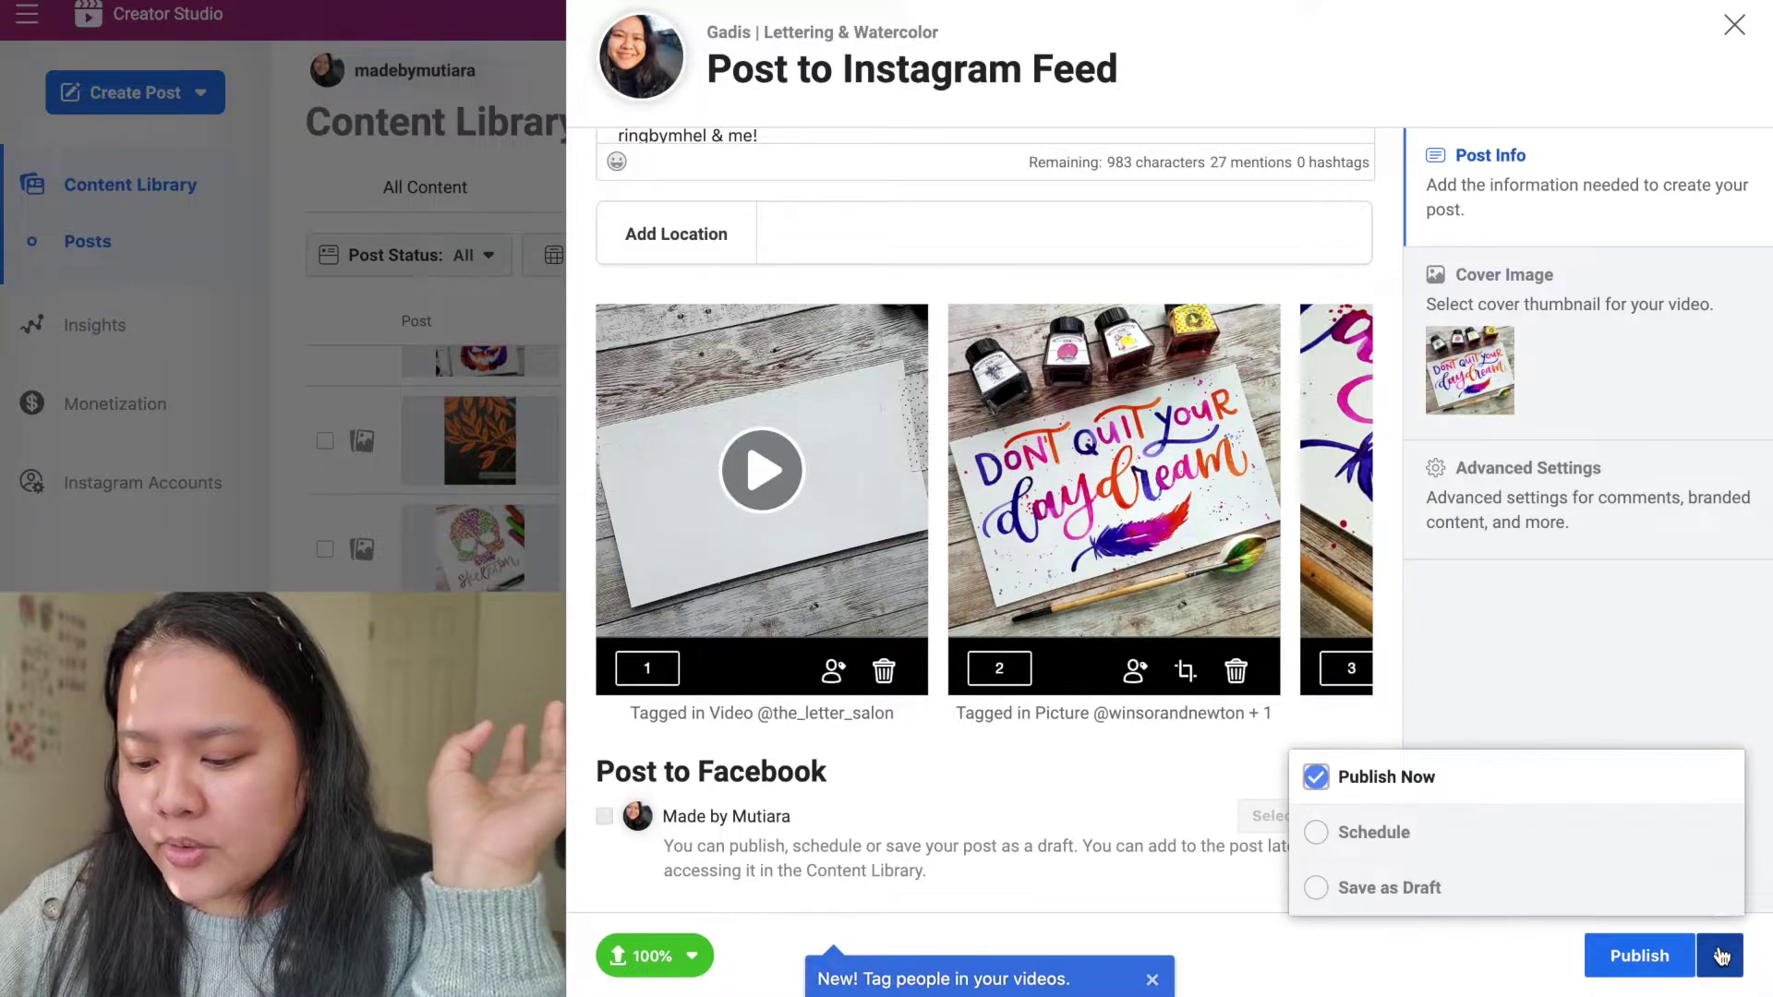
{"action": "left_click", "coordinate": [1374, 834]}
{"action": "left_click", "coordinate": [1401, 796]}
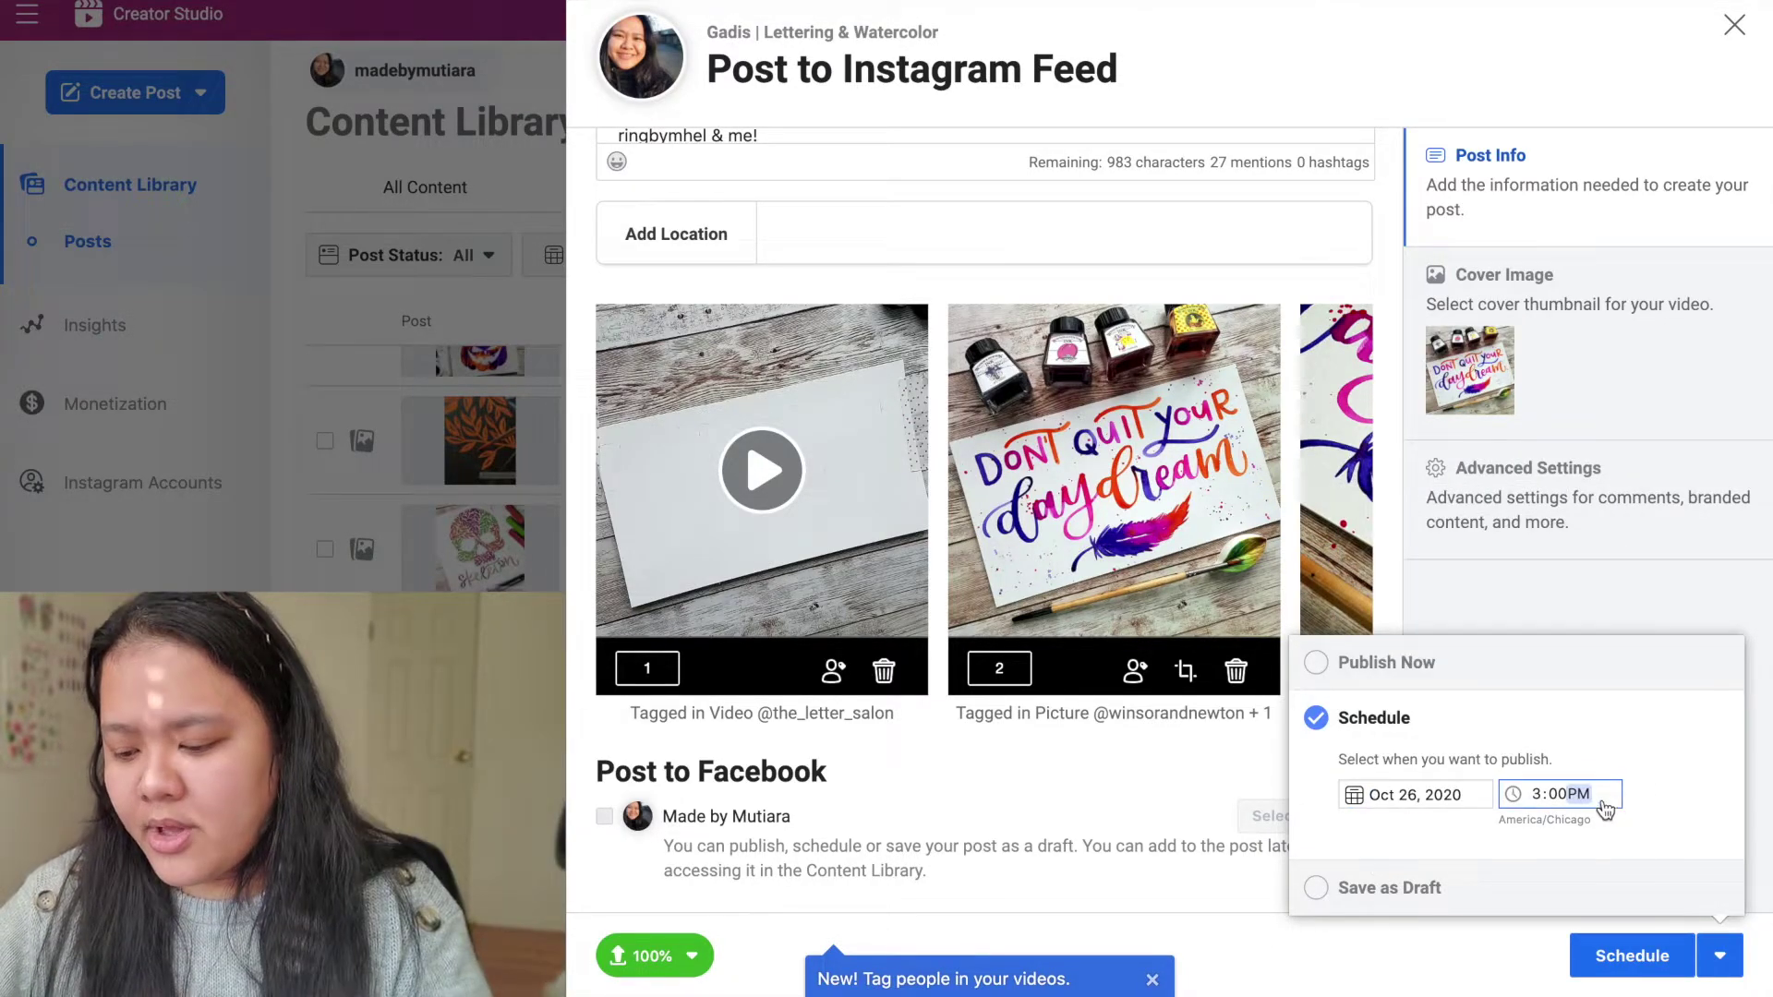
{"action": "left_click", "coordinate": [1631, 957]}
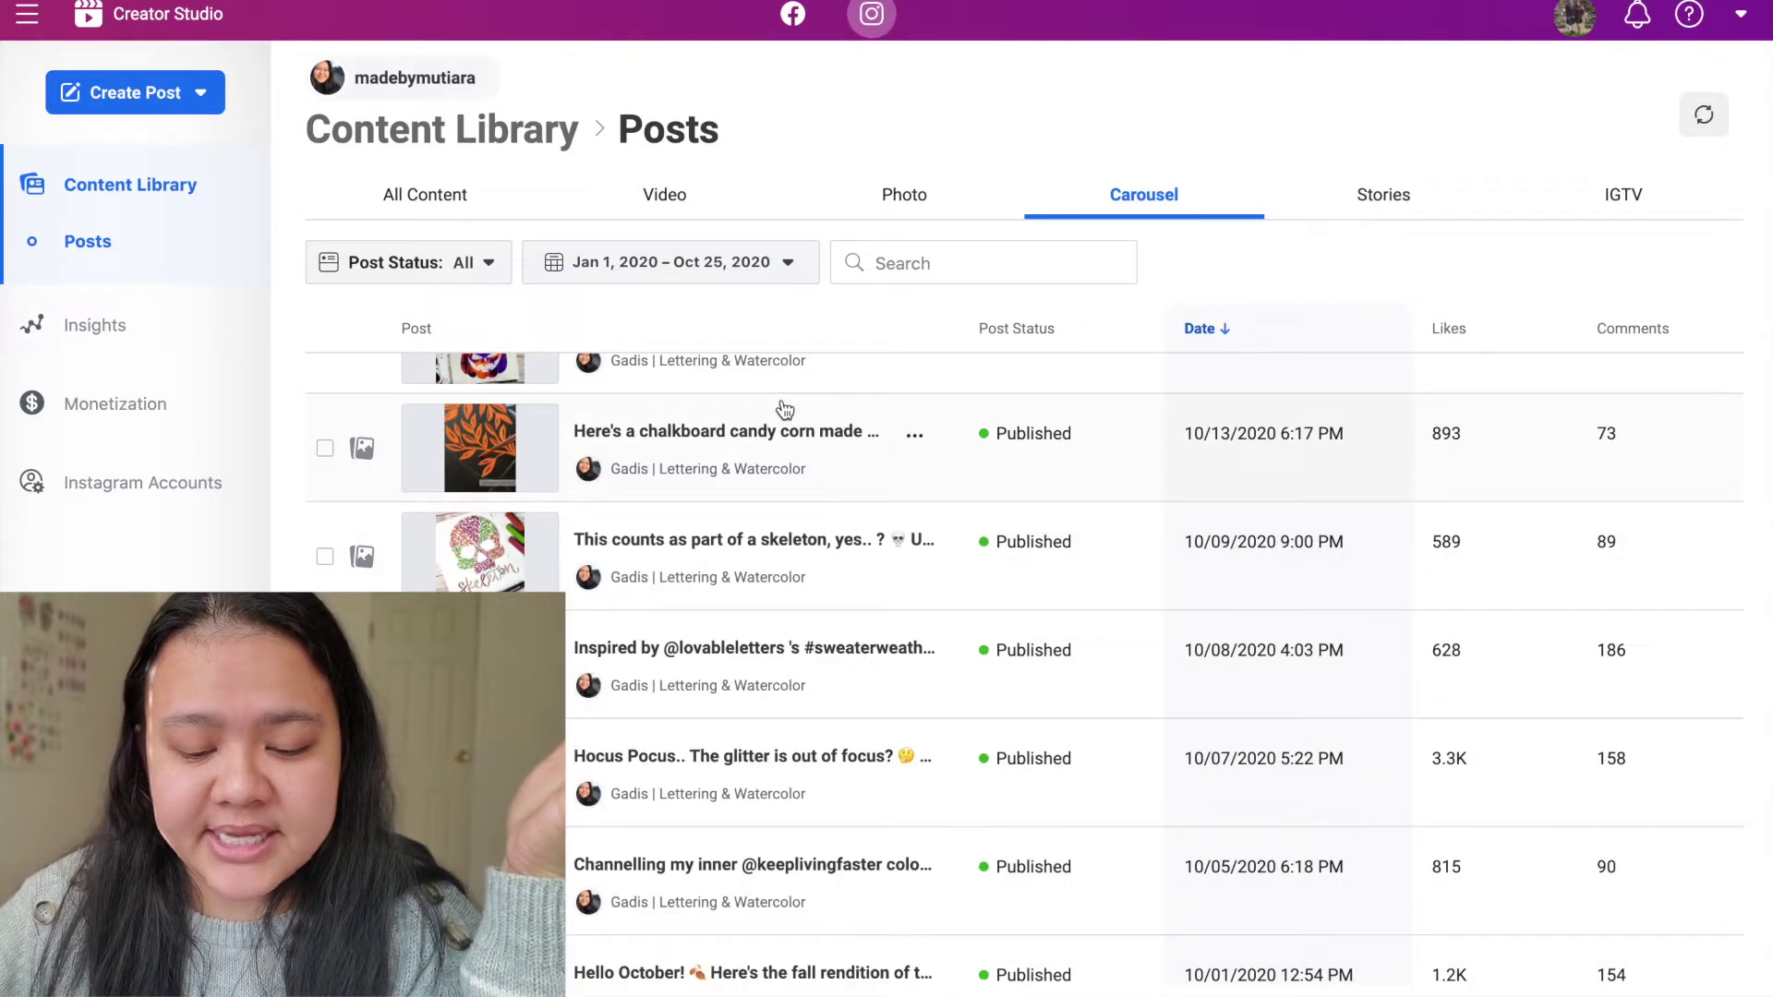
Show all content types in the Content Library and filter the posts by Scheduled status
{"action": "left_click", "coordinate": [444, 199]}
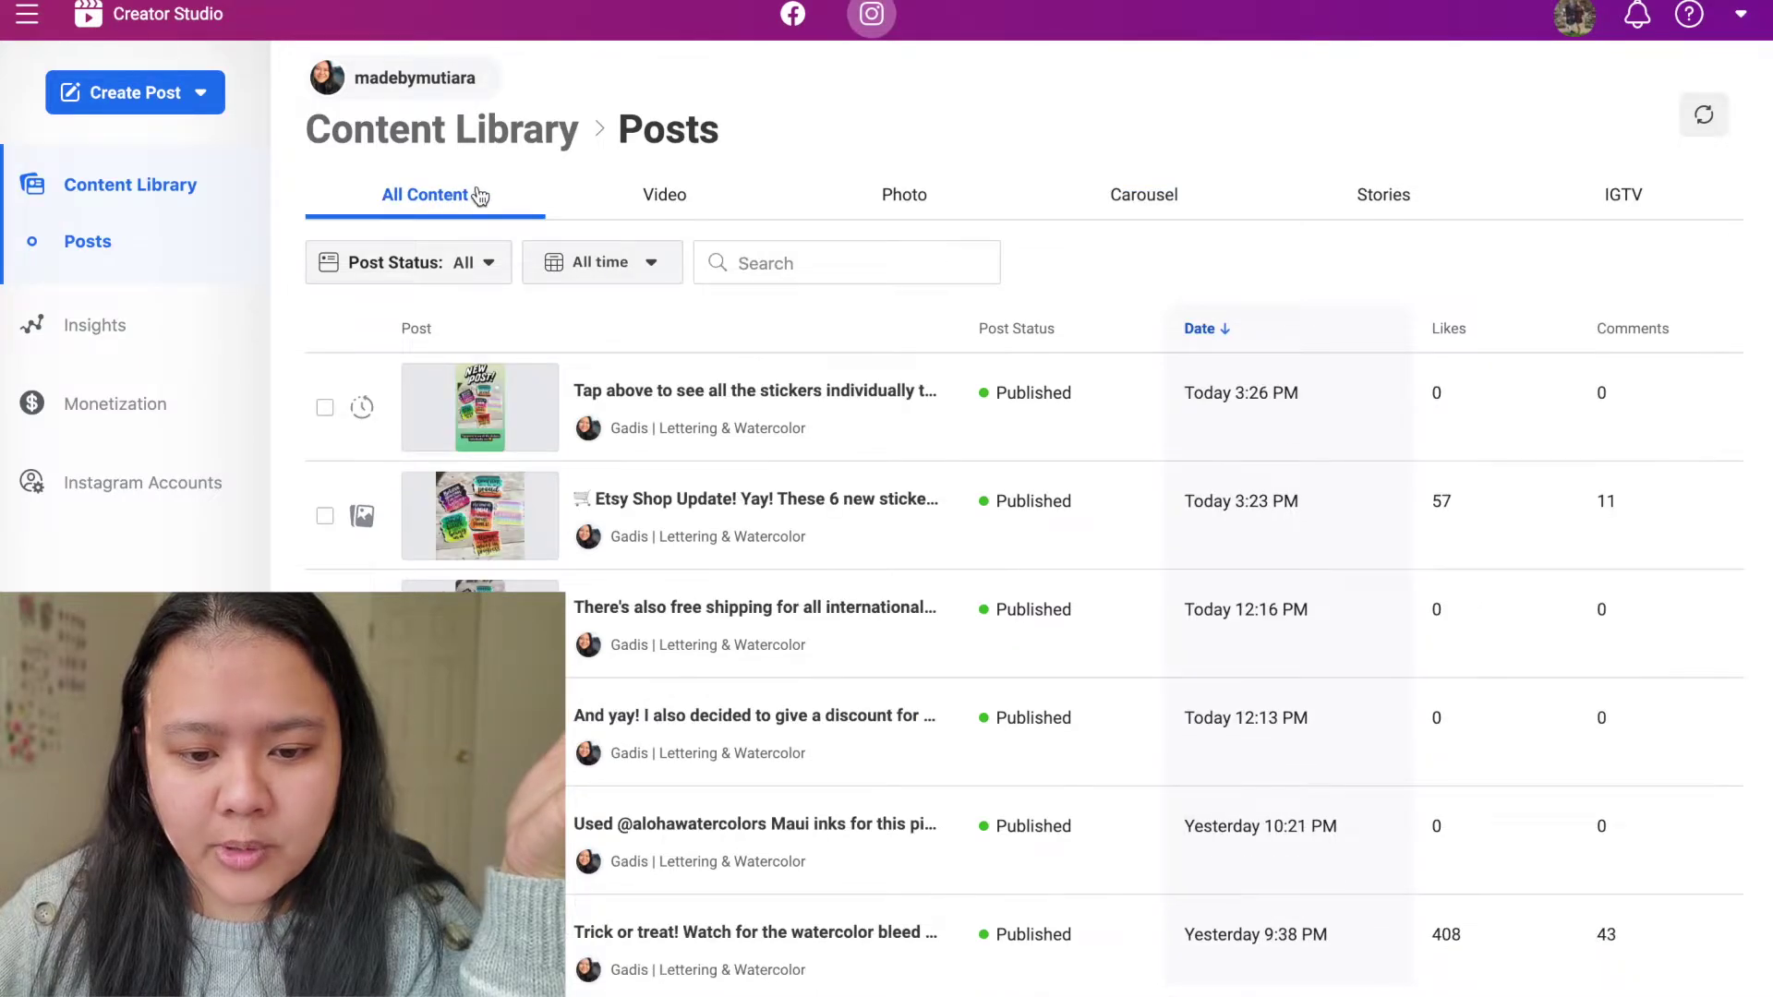
{"action": "left_click", "coordinate": [425, 259]}
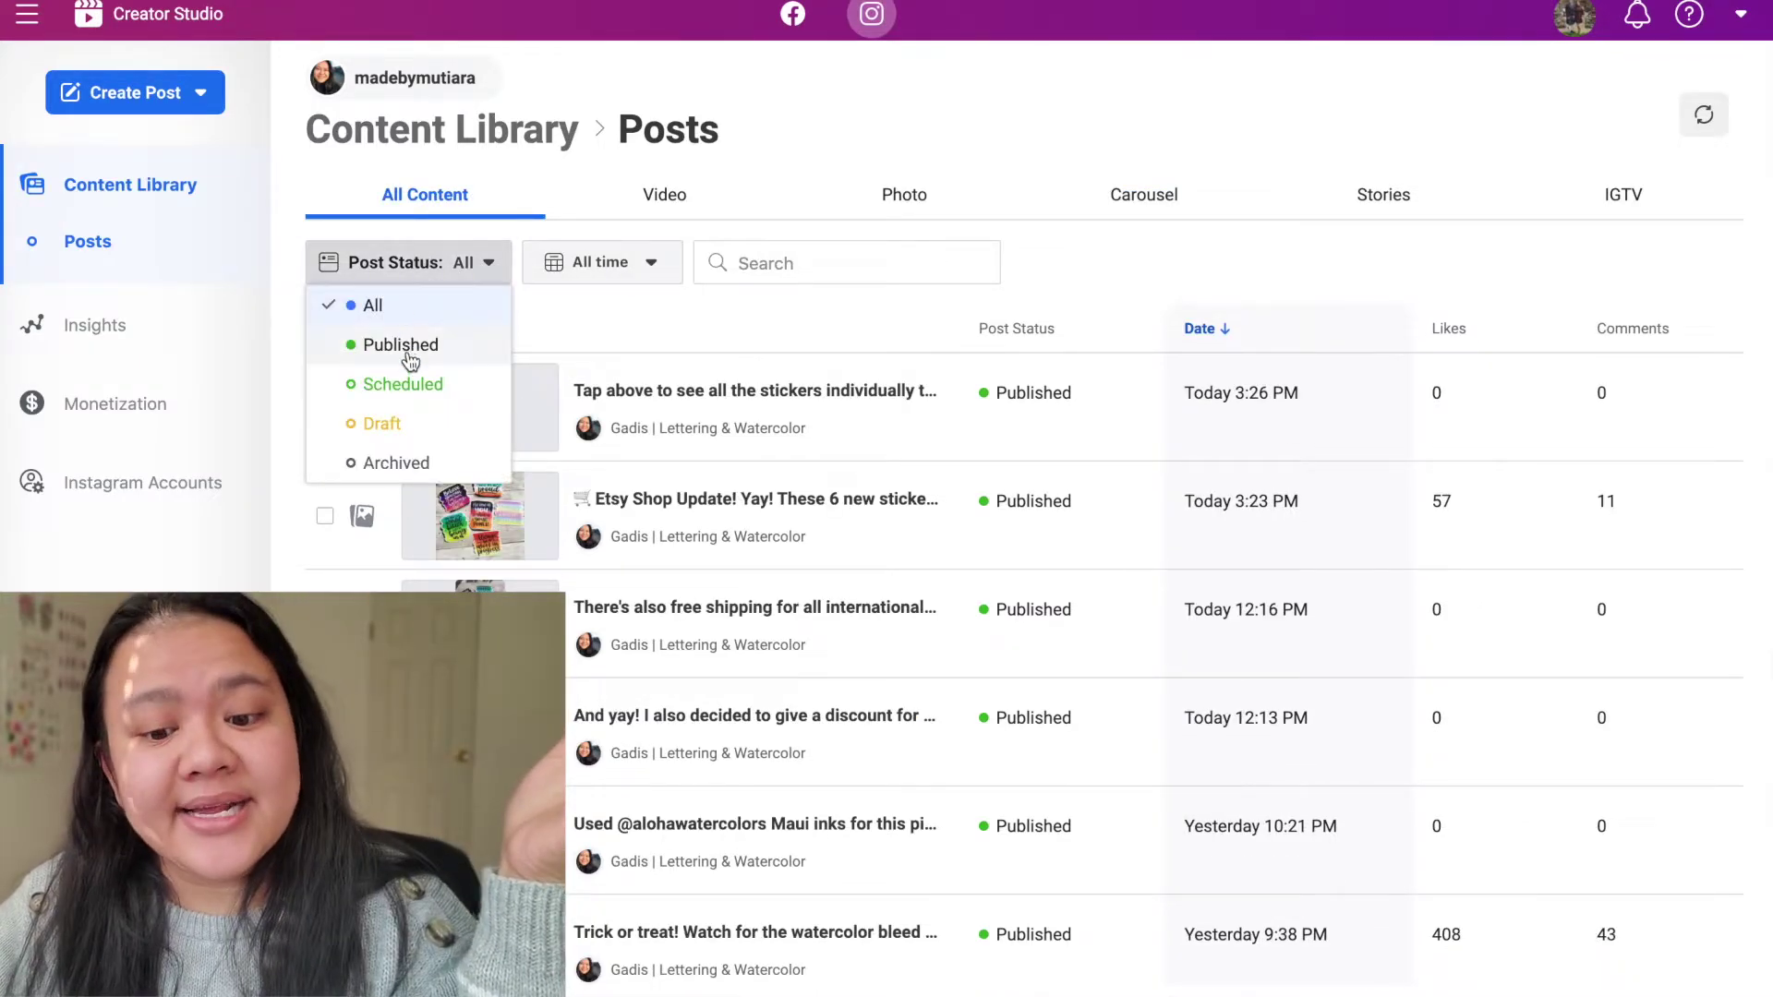
{"action": "left_click", "coordinate": [402, 386]}
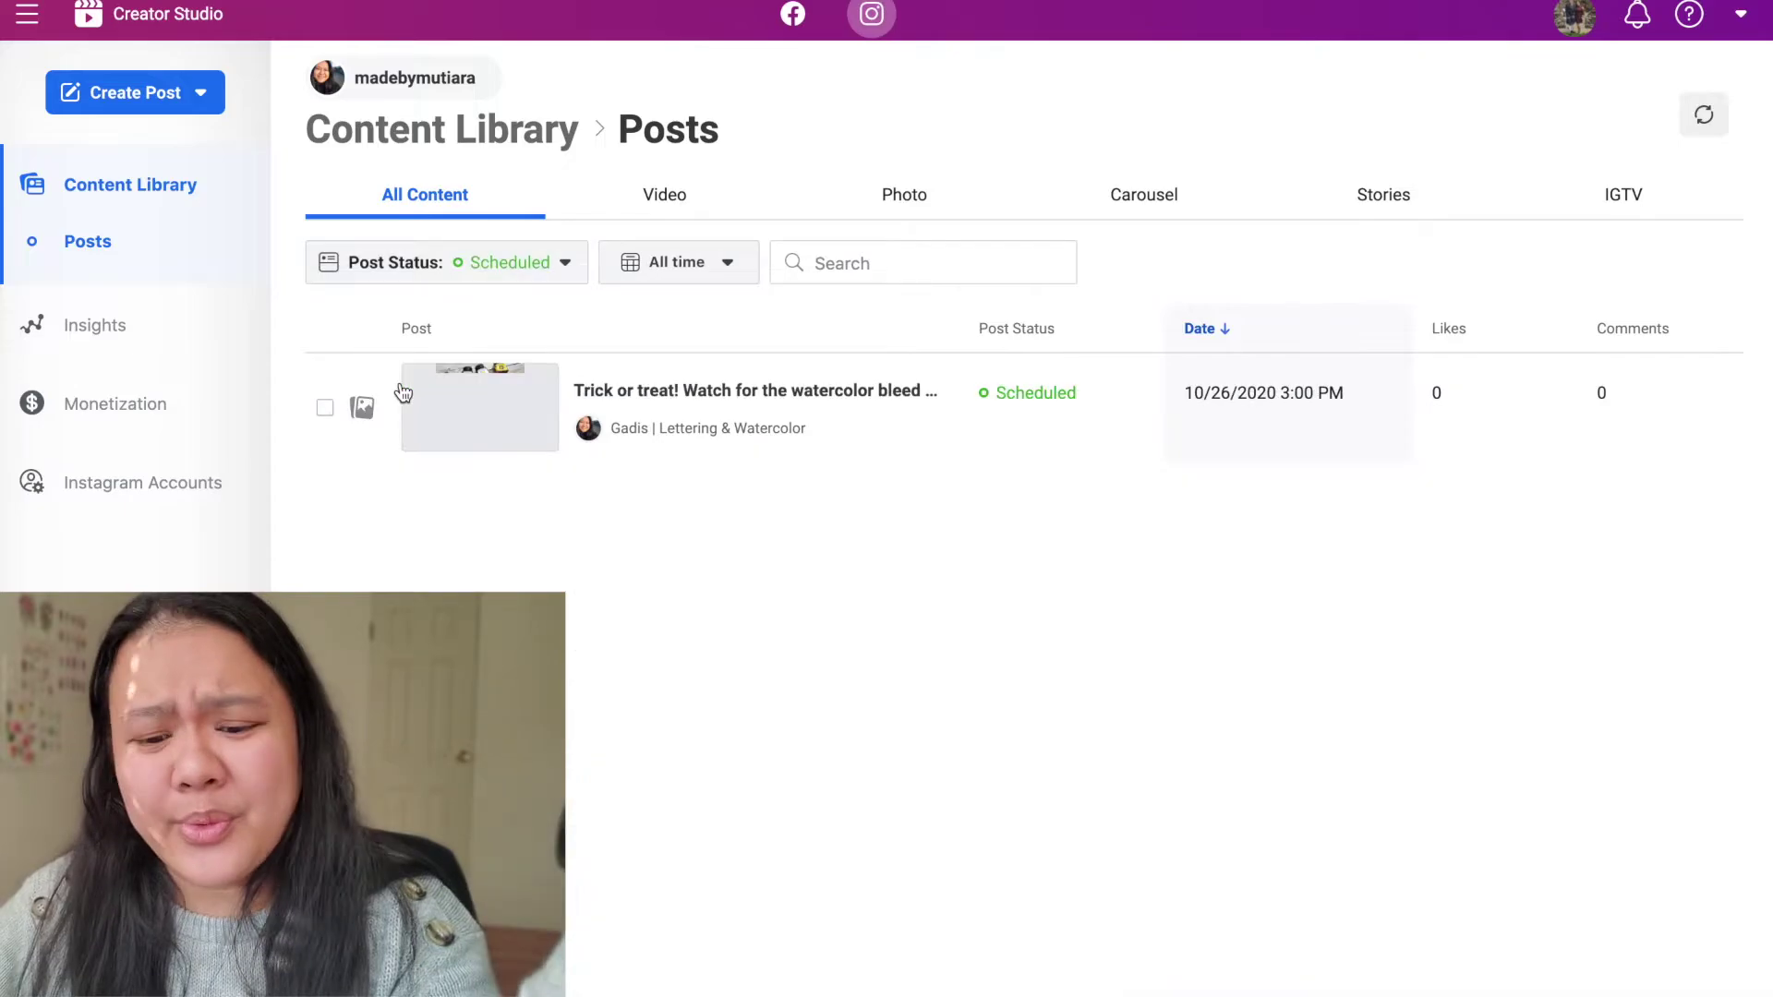